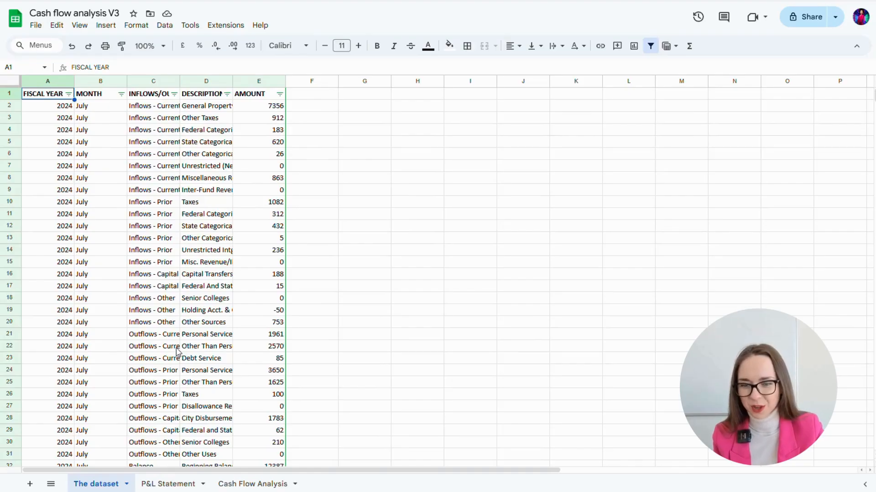
- Switch to the P&L Statement sheet of the Cash flow analysis V3 workbook
click(165, 485)
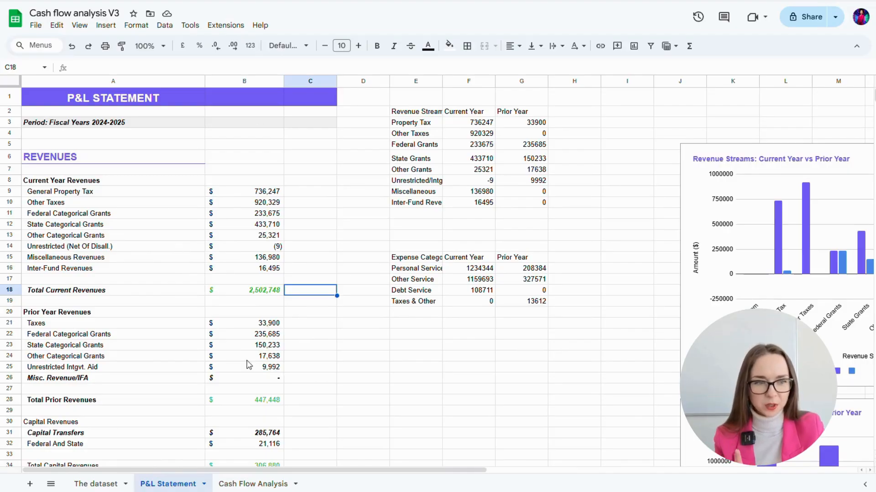
- Review the SUMIFS formulas behind the column B expense and prior-year values on the P&L Statement
scroll(629, 253, right, 4)
scroll(541, 289, down, 5)
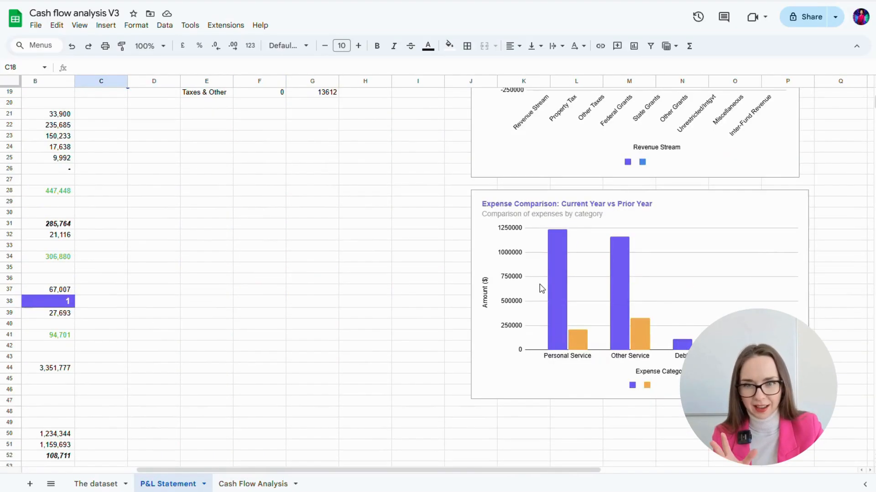
scroll(541, 289, up, 5)
scroll(541, 289, left, 1)
scroll(456, 273, left, 2)
scroll(230, 273, down, 12)
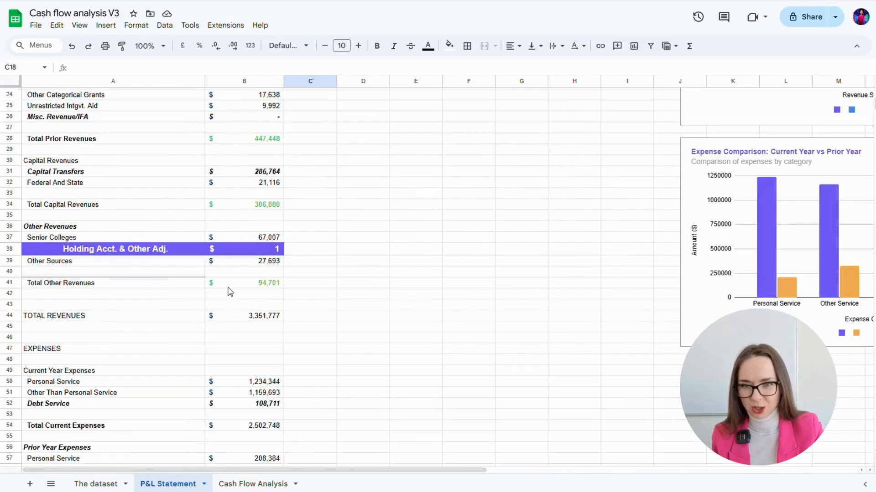
click(262, 245)
click(261, 232)
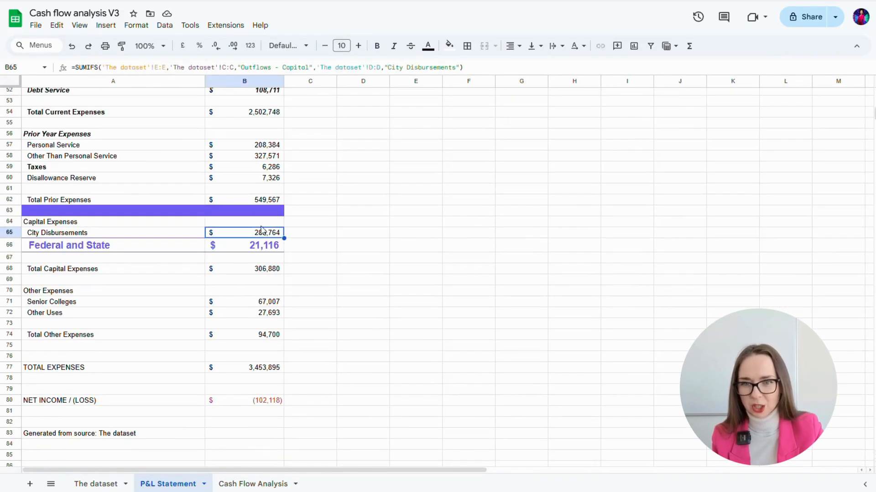
click(261, 188)
click(263, 167)
click(263, 156)
click(264, 145)
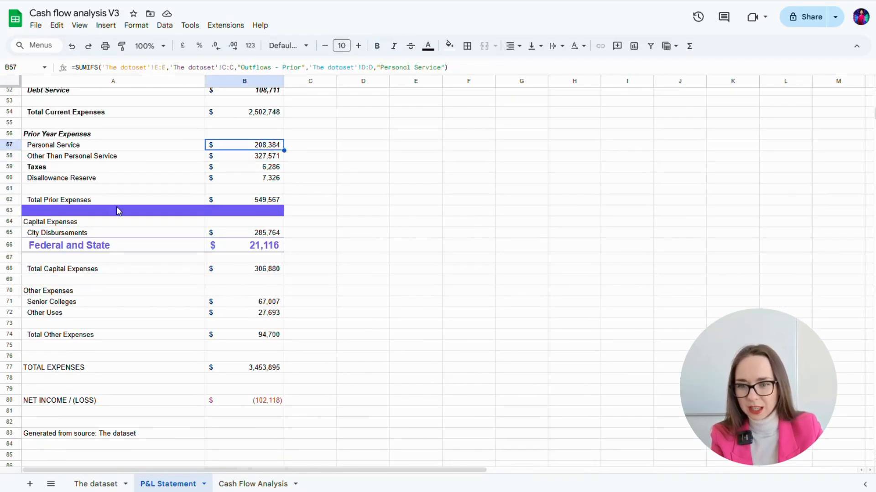
click(87, 250)
- Inspect the revenue chart's source data, then go to the Cash Flow Analysis sheet
scroll(283, 273, up, 12)
click(363, 169)
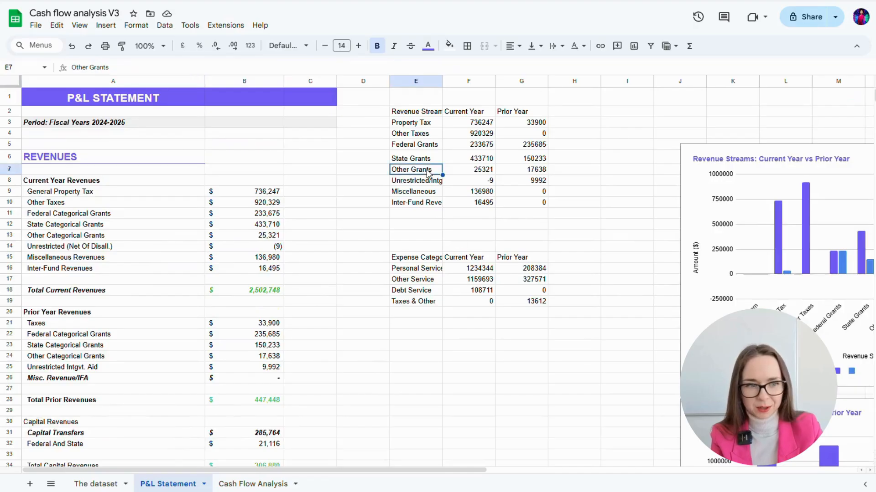
scroll(757, 281, right, 1)
scroll(757, 281, right, 2)
click(249, 482)
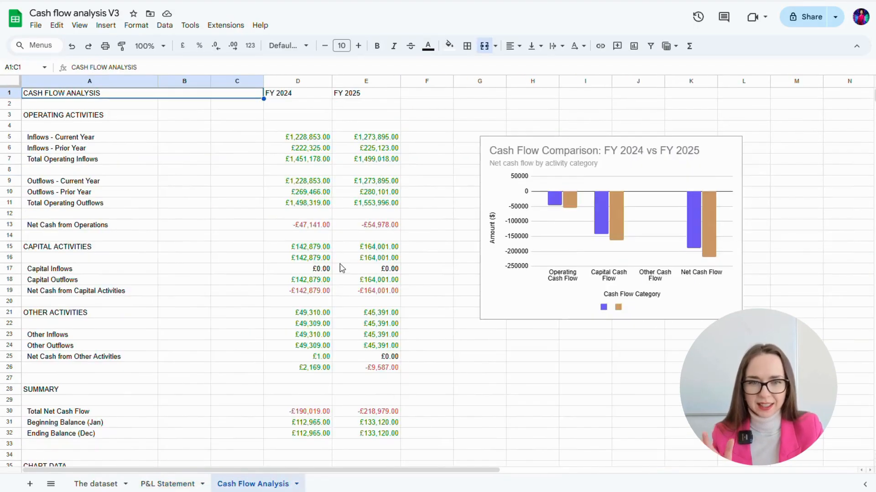
click(533, 203)
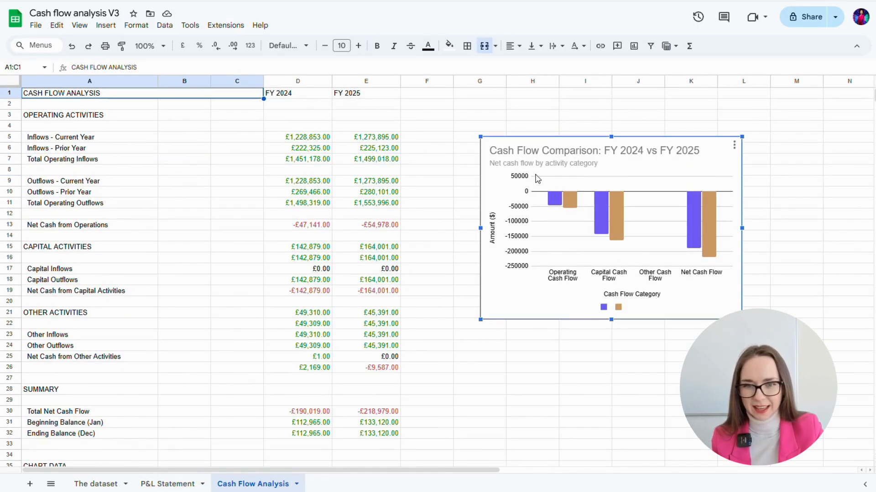
scroll(307, 221, down, 3)
click(314, 209)
click(319, 187)
click(319, 176)
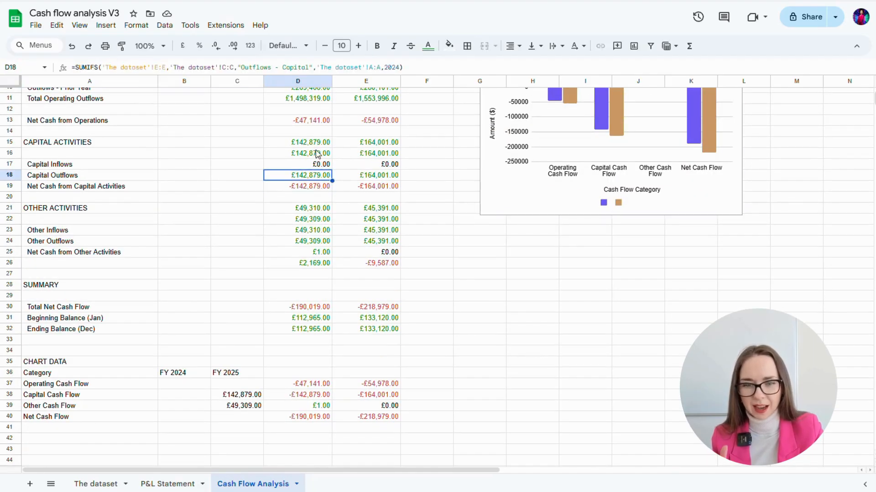
click(318, 143)
click(315, 318)
click(313, 383)
click(312, 395)
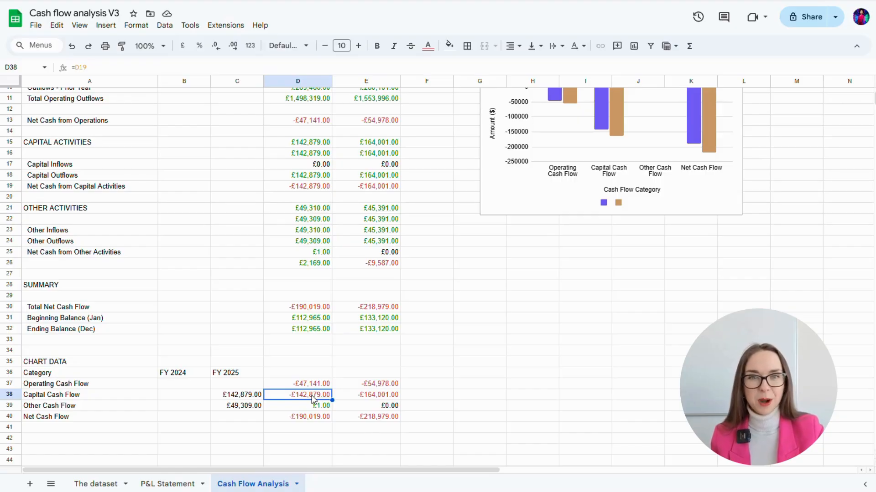
- Scroll the Cash Flow Analysis sheet back up to the top
scroll(313, 399, up, 3)
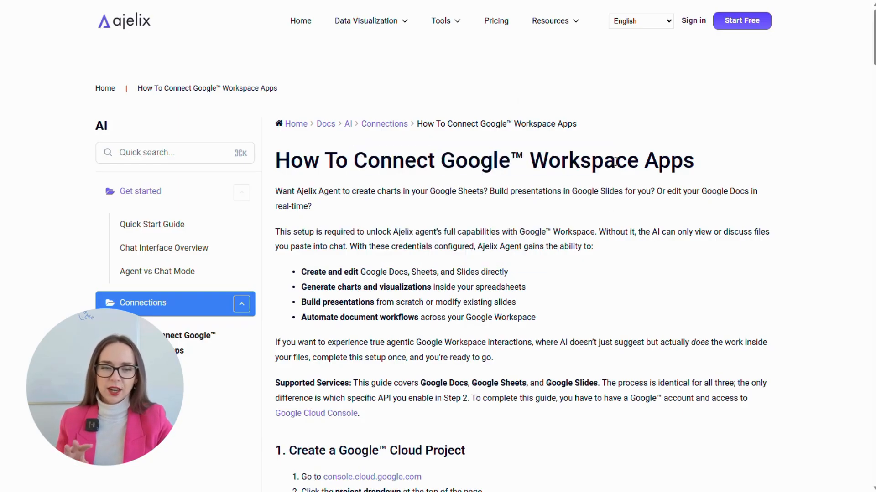
- Read through the connection guide and follow step 1's console.cloud.google.com link
scroll(590, 260, down, 9)
scroll(591, 267, down, 20)
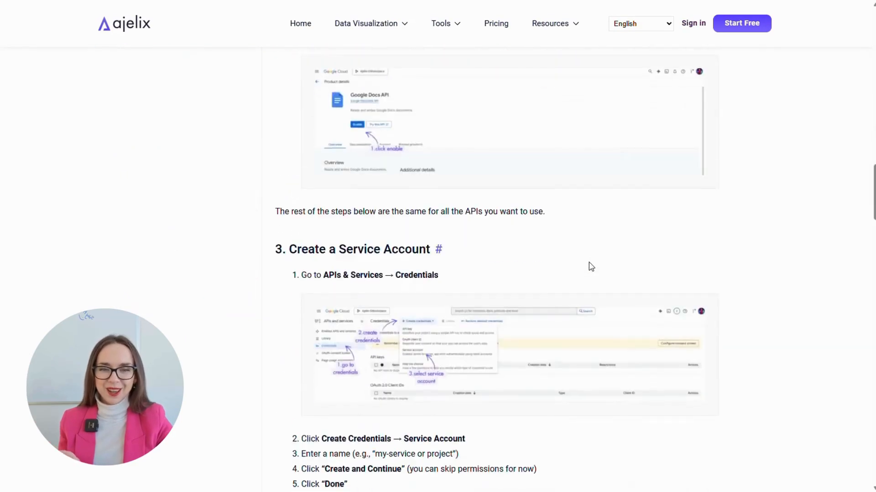
scroll(589, 266, down, 20)
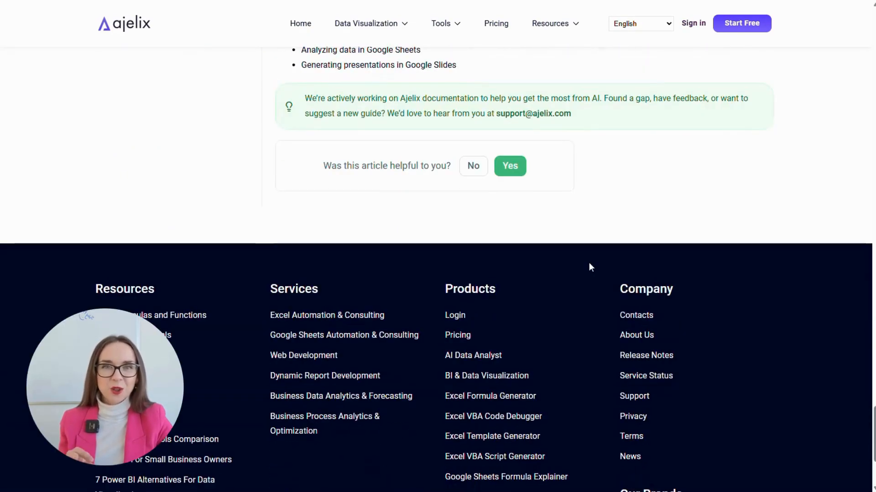
scroll(589, 266, up, 20)
scroll(591, 267, up, 20)
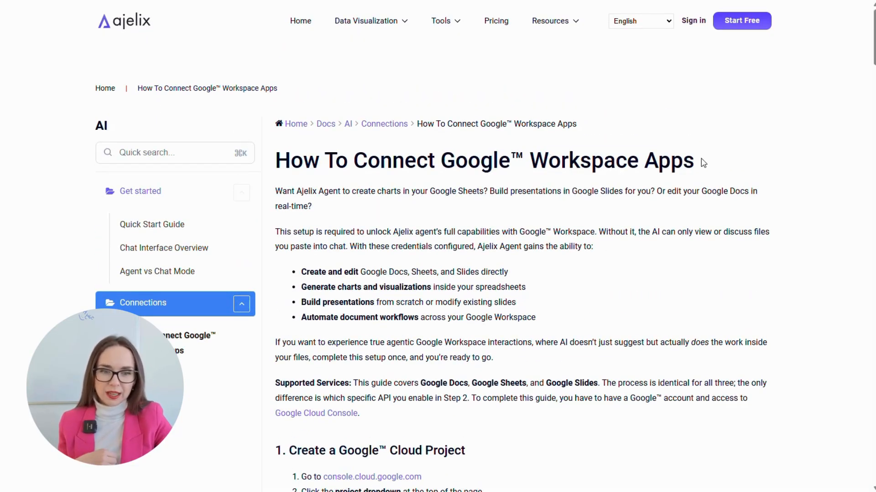
scroll(539, 280, down, 5)
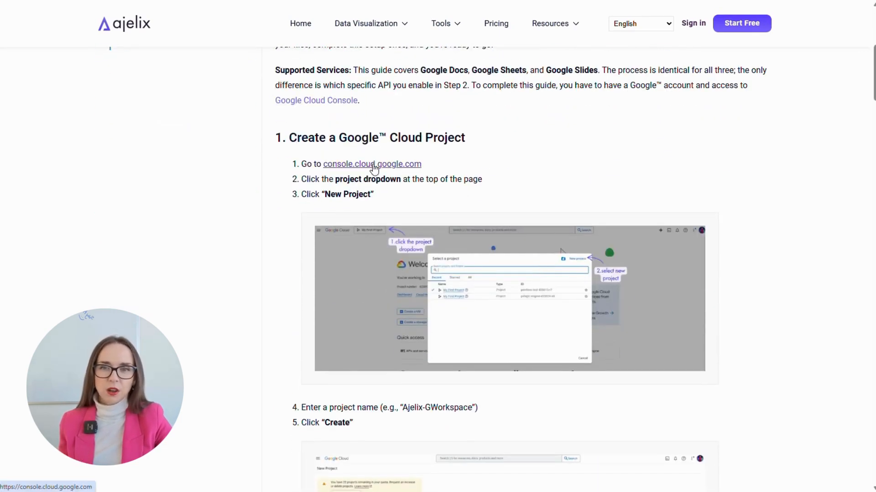
click(374, 169)
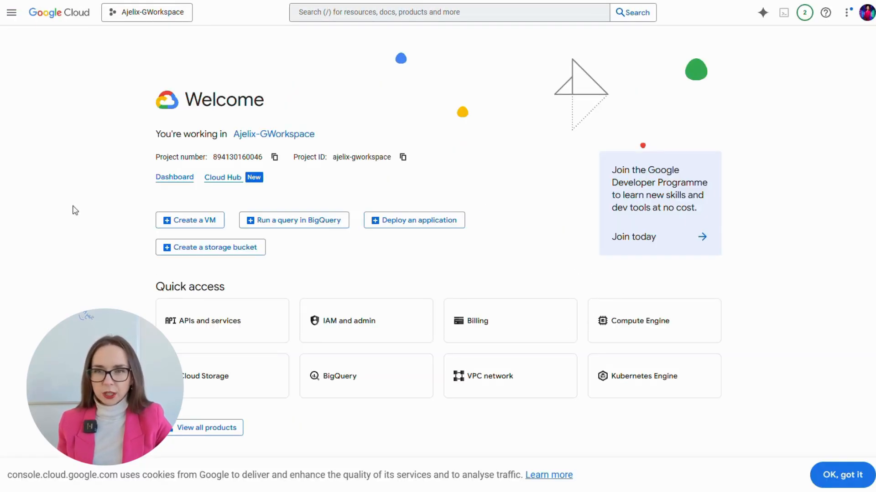
- Create a new Google Cloud project named 'Test project for sheets' from the project picker
click(158, 14)
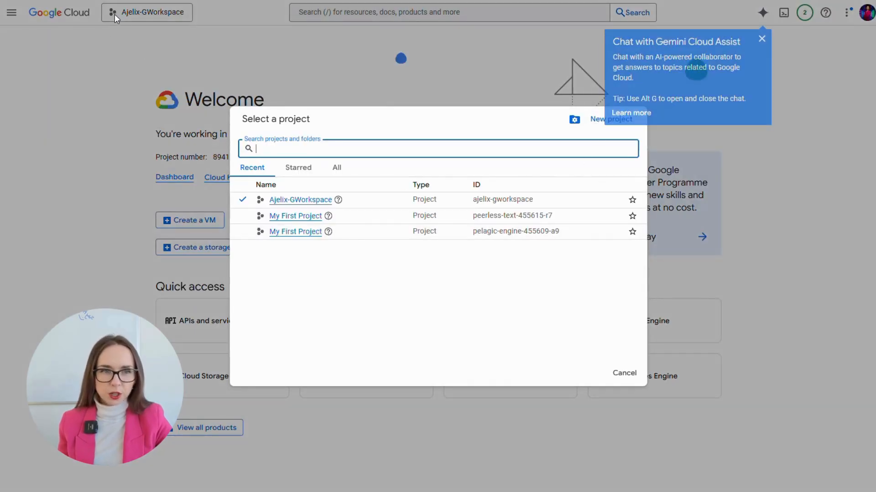
click(761, 39)
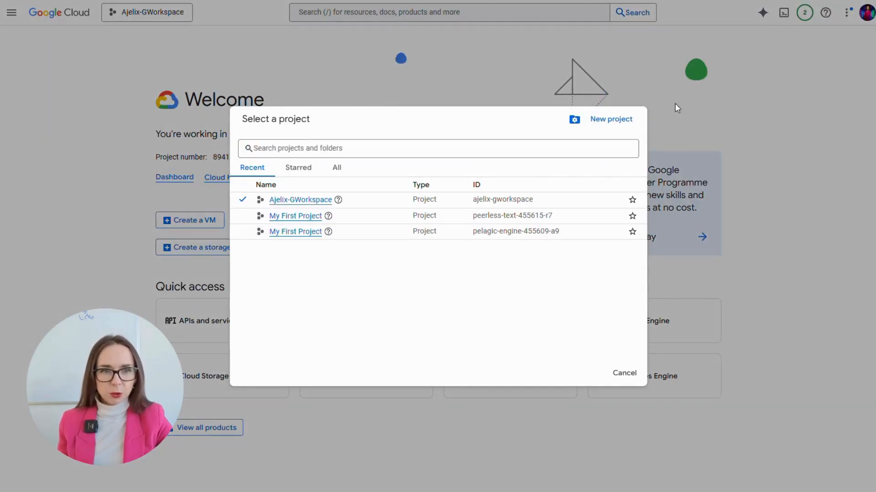
click(598, 118)
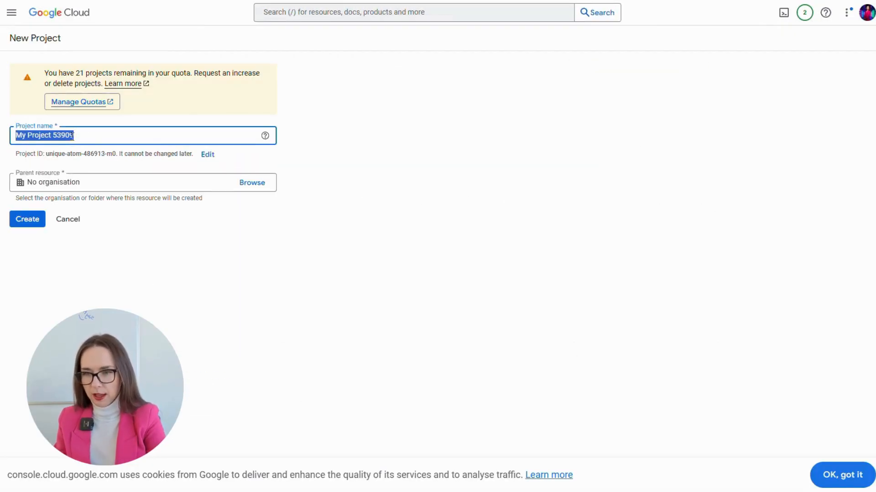
text(Test projec)
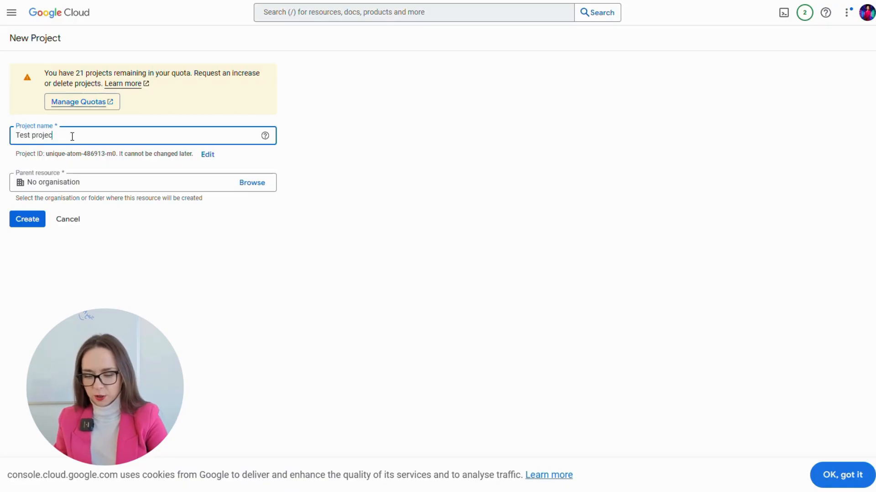
text(t for sheets)
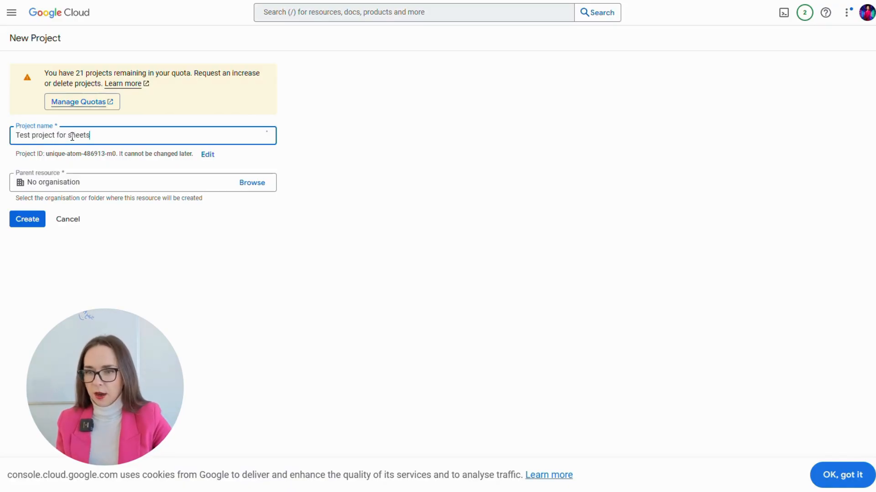
click(28, 222)
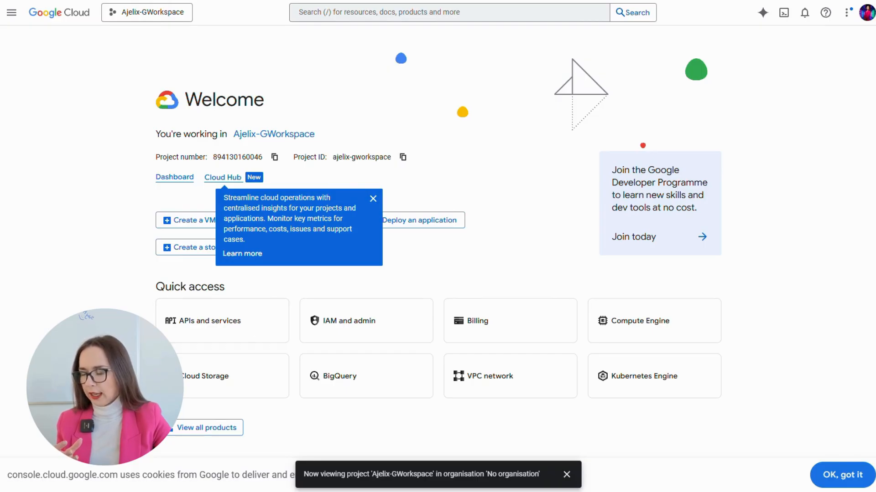
- Open the API Library under APIs and services, dismissing the tip and cookie notices
click(218, 335)
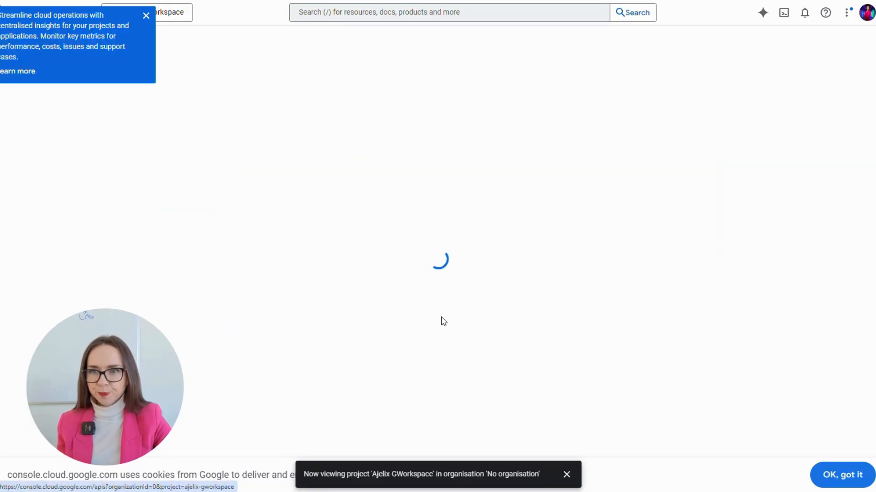
click(146, 17)
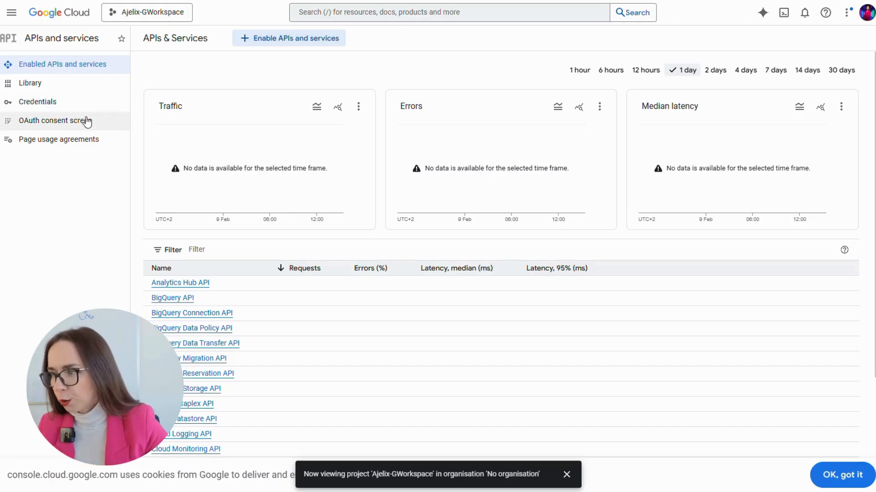
click(58, 85)
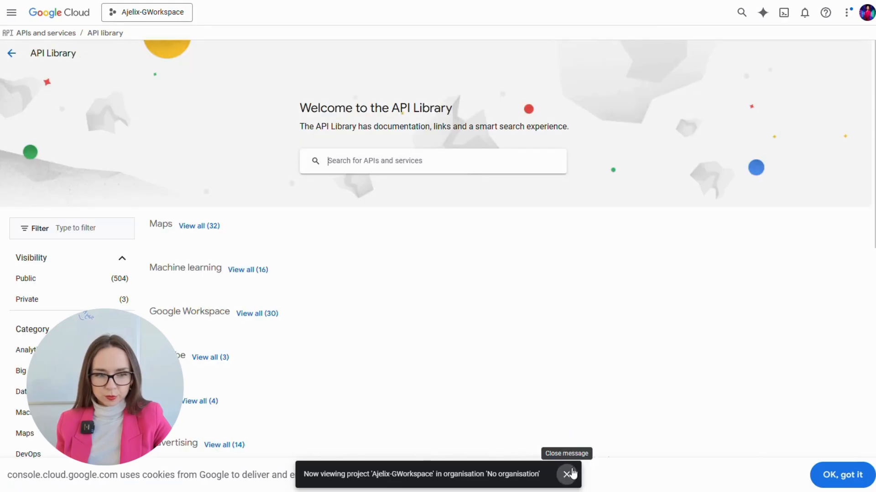
click(566, 474)
click(831, 476)
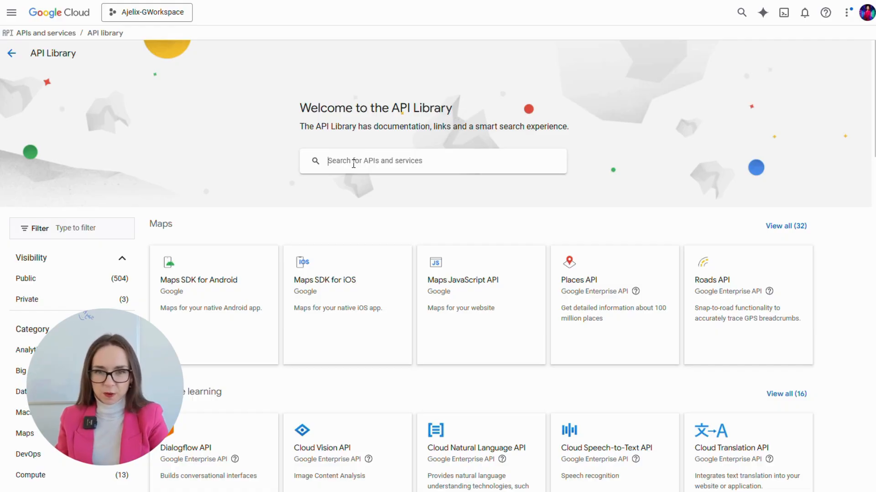
- Search the API Library for 'google sheets api'
text(google sheet)
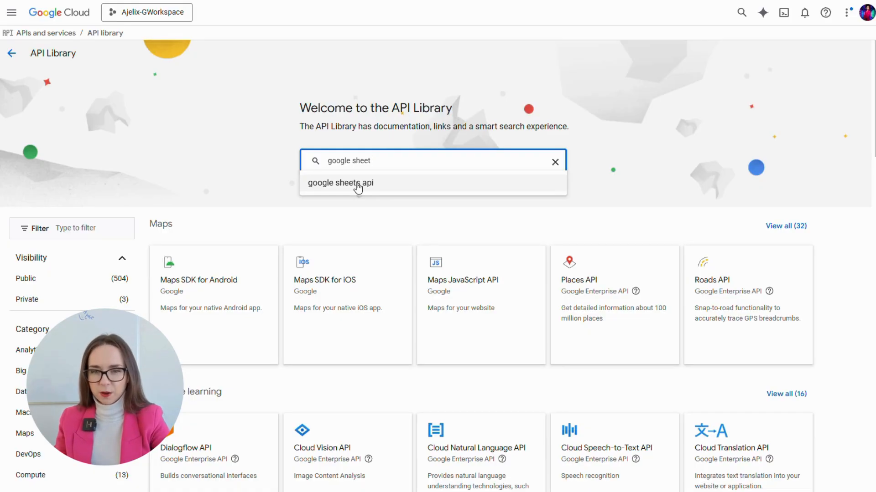
key(BackSpace)
key(BackSpace)
key(BackSpace)
key(BackSpace)
key(BackSpace)
text(slide)
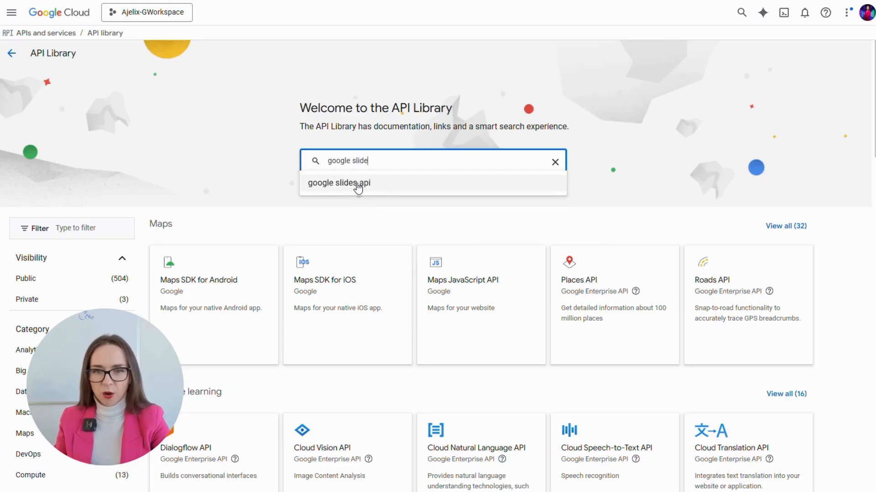
key(BackSpace)
key(BackSpace)
key(BackSpace)
key(BackSpace)
key(BackSpace)
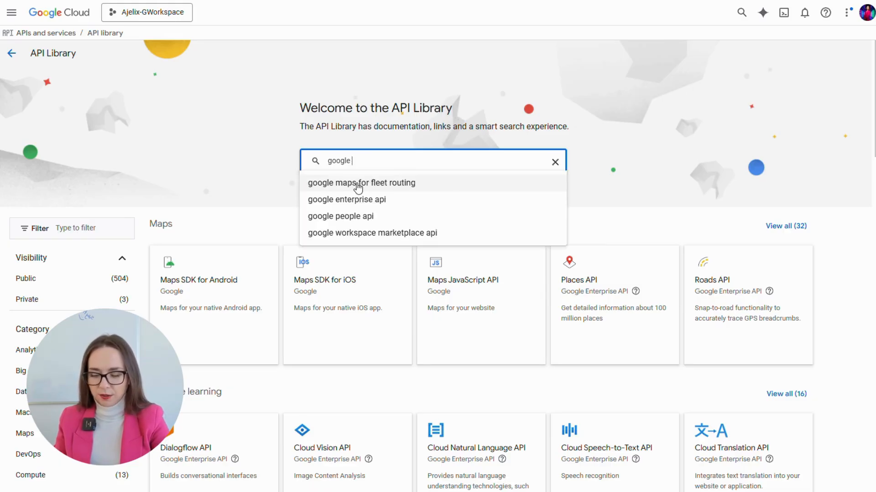
text(doc)
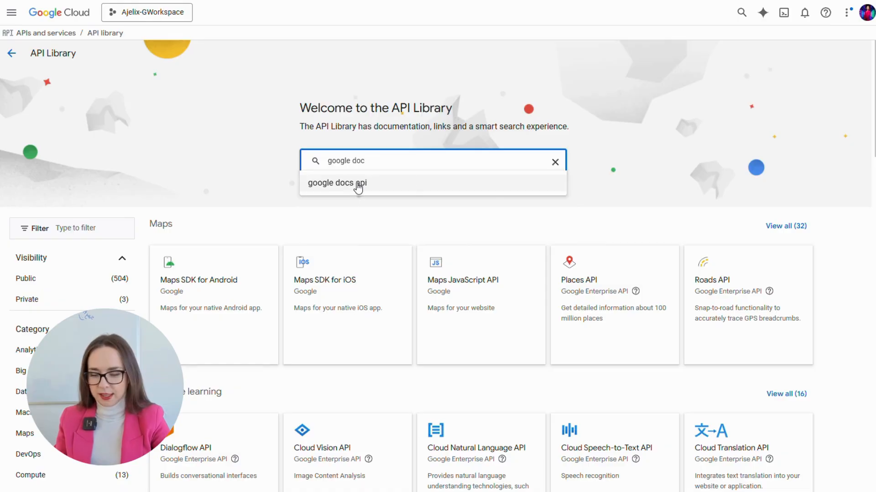
key(BackSpace)
key(BackSpace)
key(BackSpace)
text(sheets)
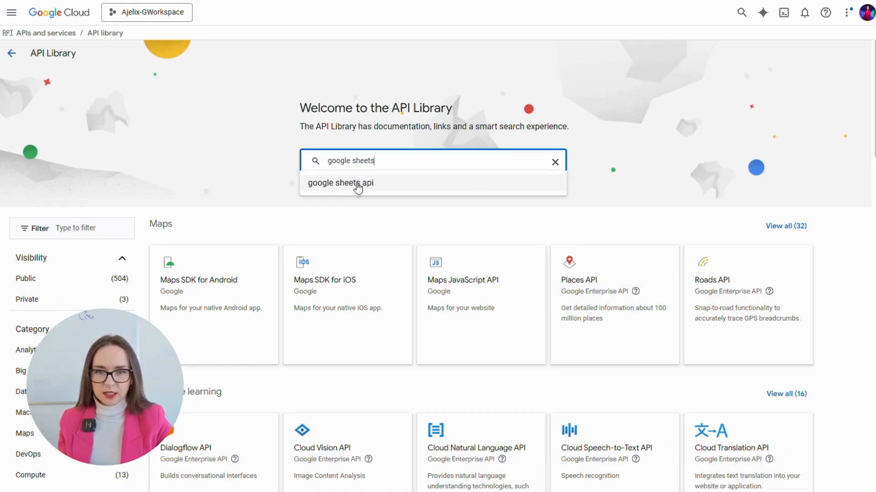
click(358, 183)
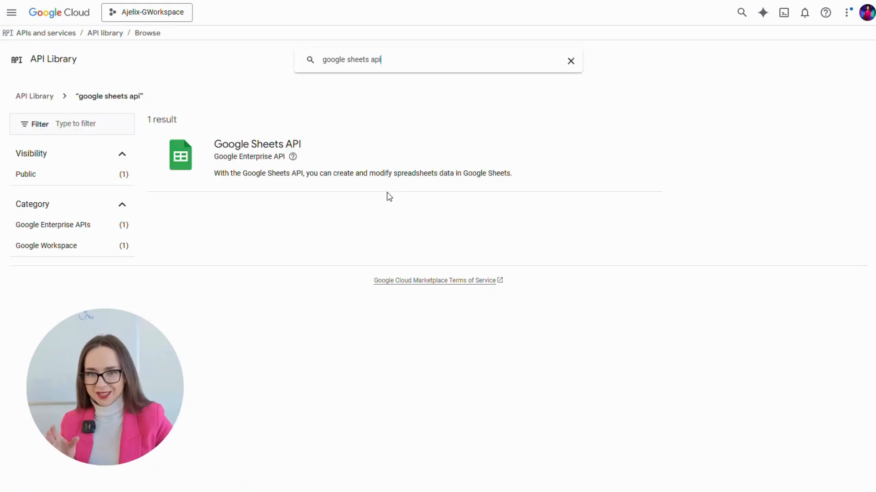
- Enable the Google Sheets API and open the project's Credentials page
click(237, 160)
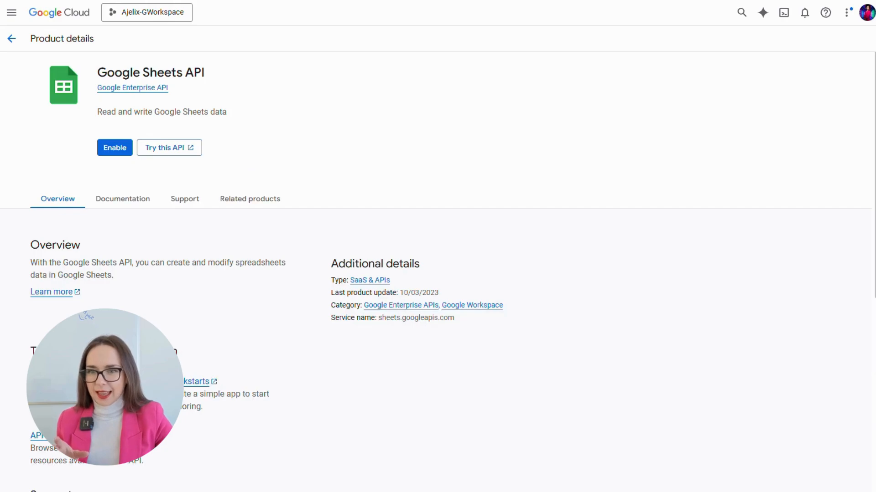
click(114, 148)
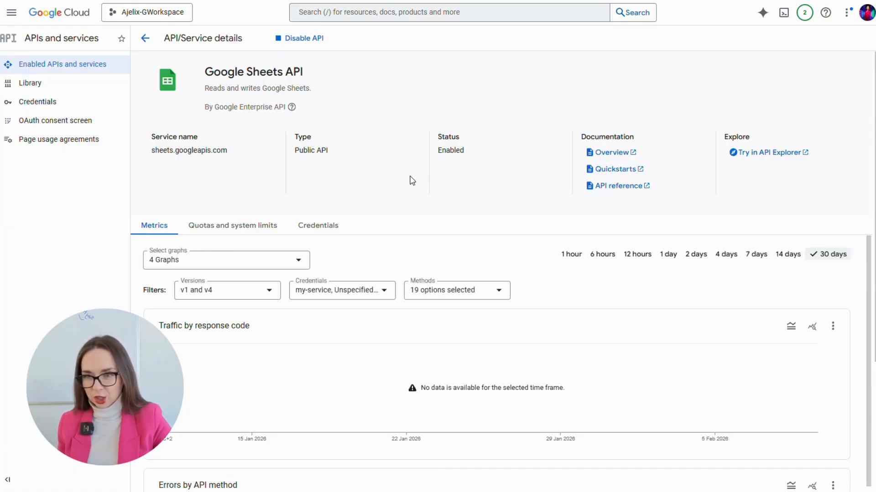
click(54, 103)
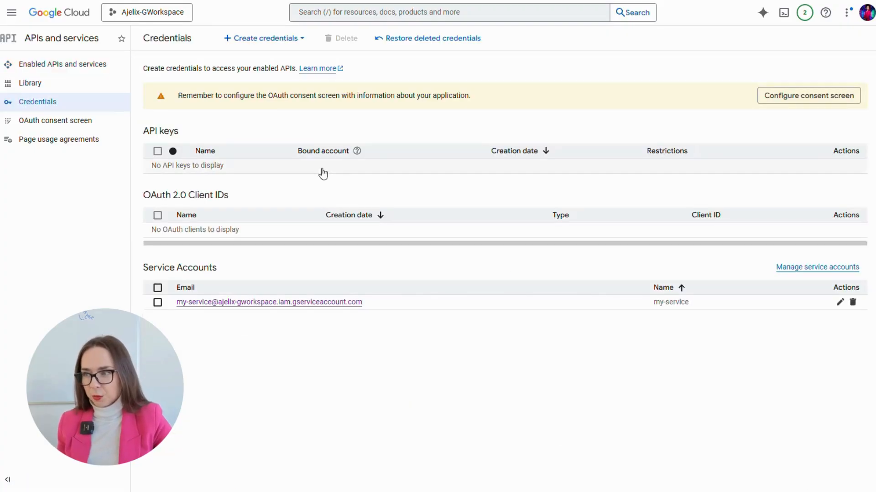
- Create a 'My google sheets' service account and open its details page
click(273, 41)
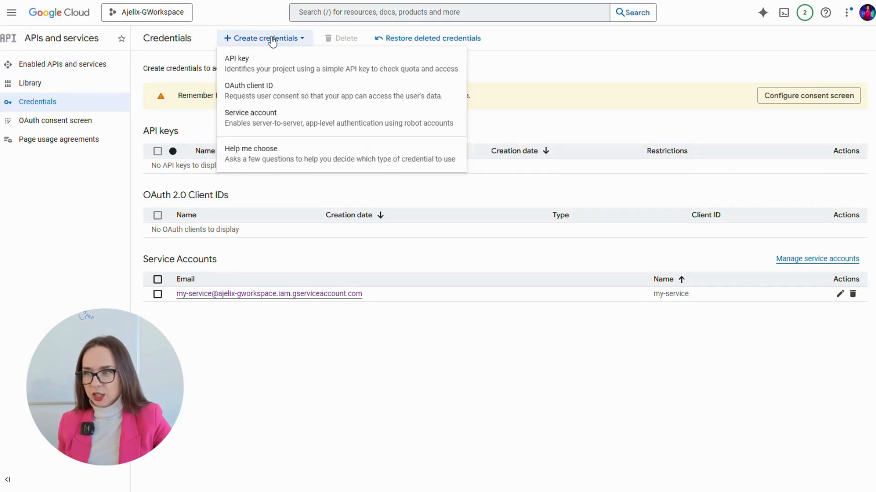
click(282, 124)
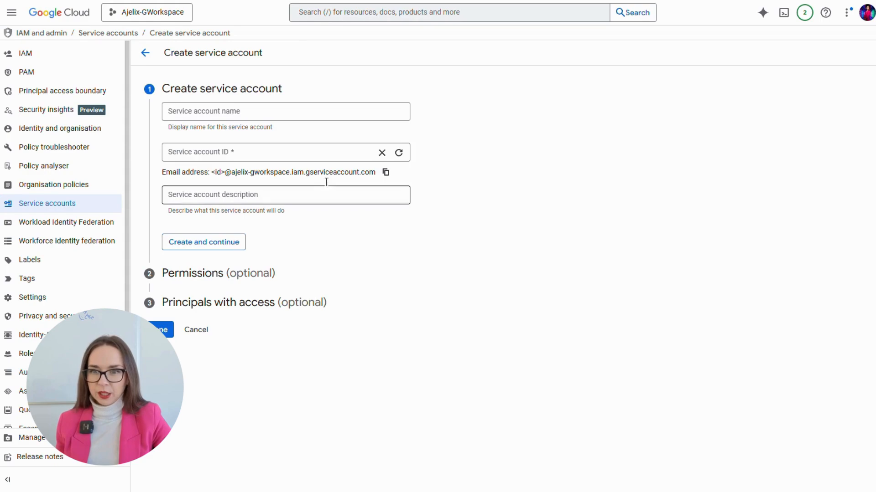
click(260, 114)
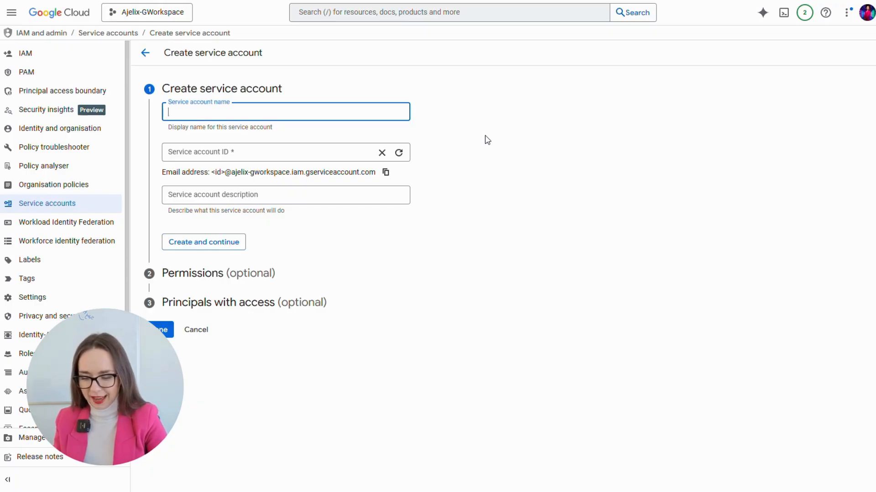
text(My g)
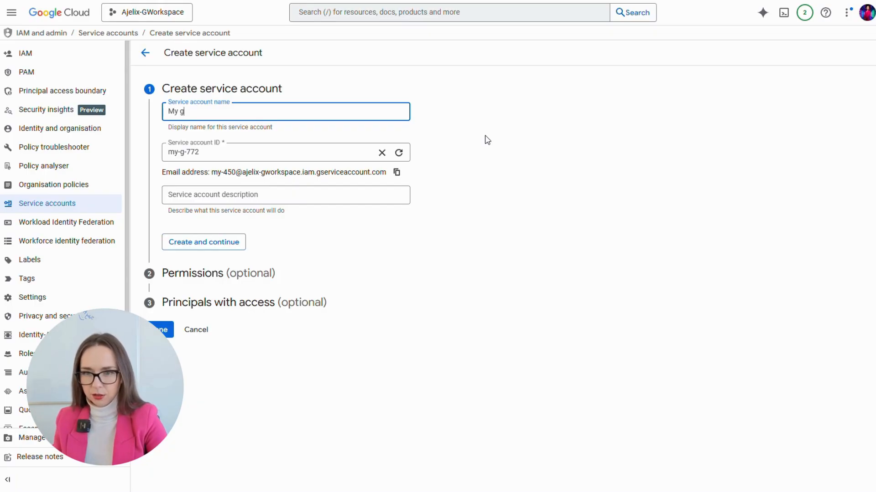
text(oogle sheets)
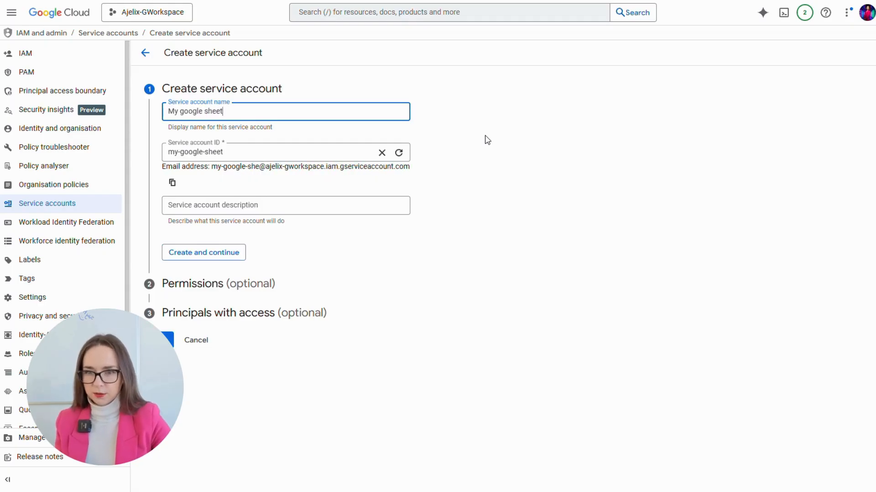
click(204, 253)
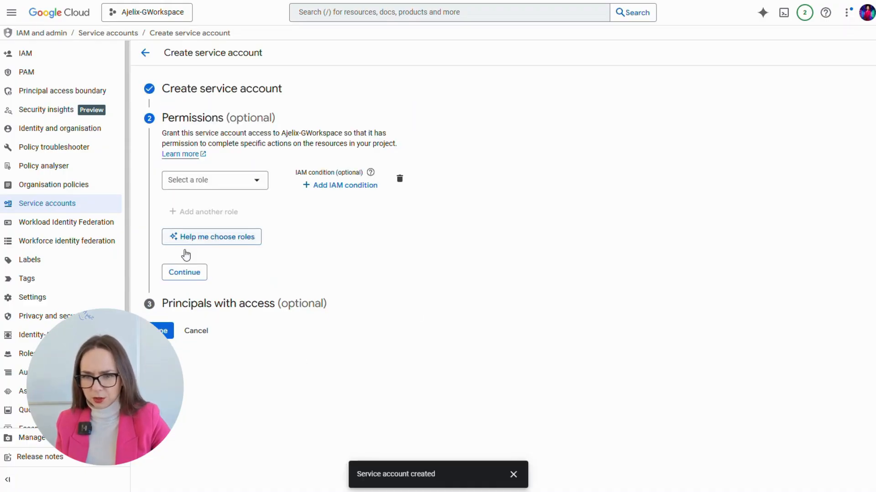
click(165, 331)
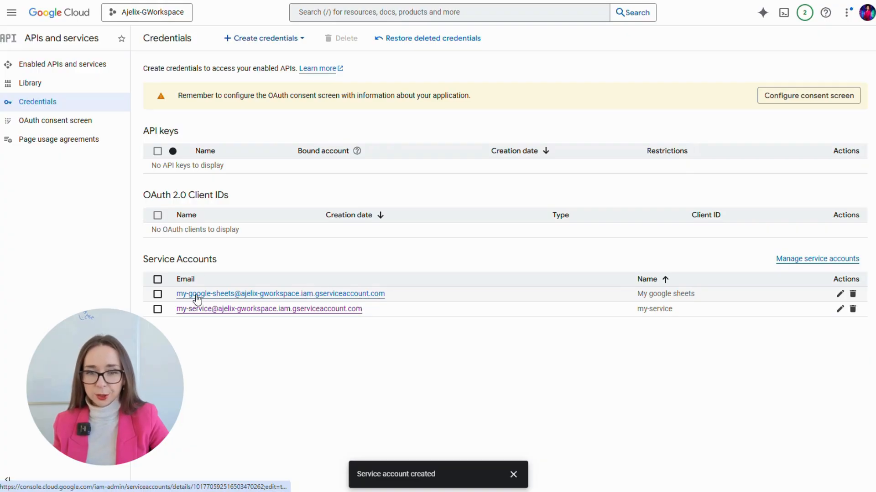
click(268, 293)
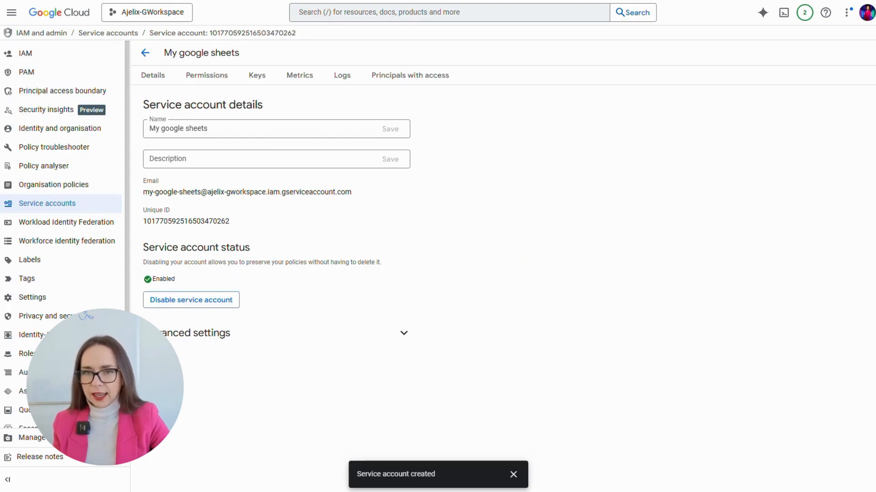
- Create a new JSON private key on the Keys tab and save the file
click(257, 76)
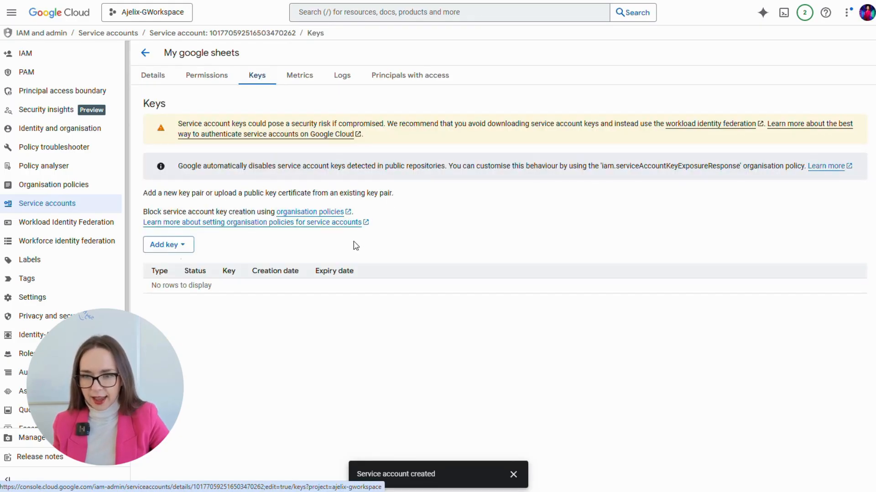
click(180, 245)
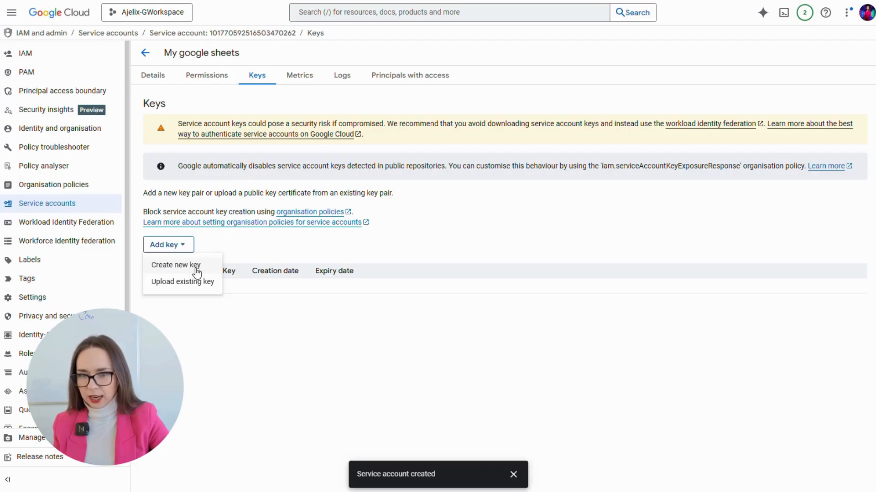
click(192, 266)
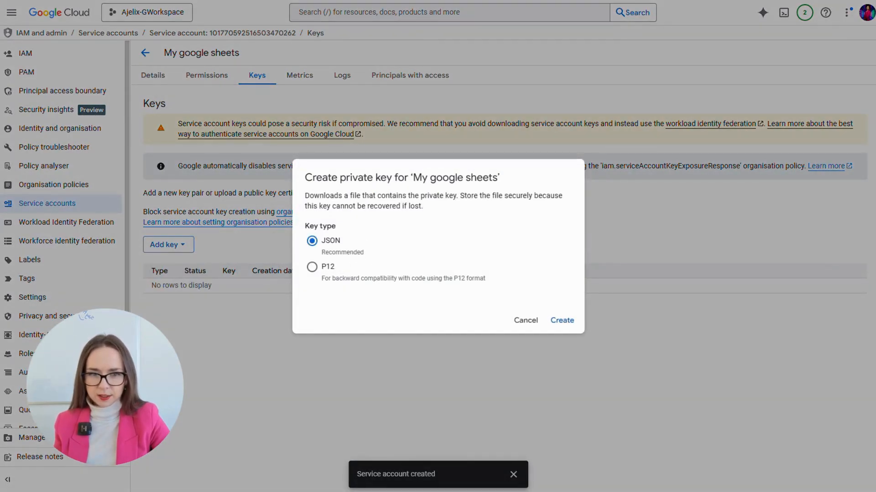
click(562, 320)
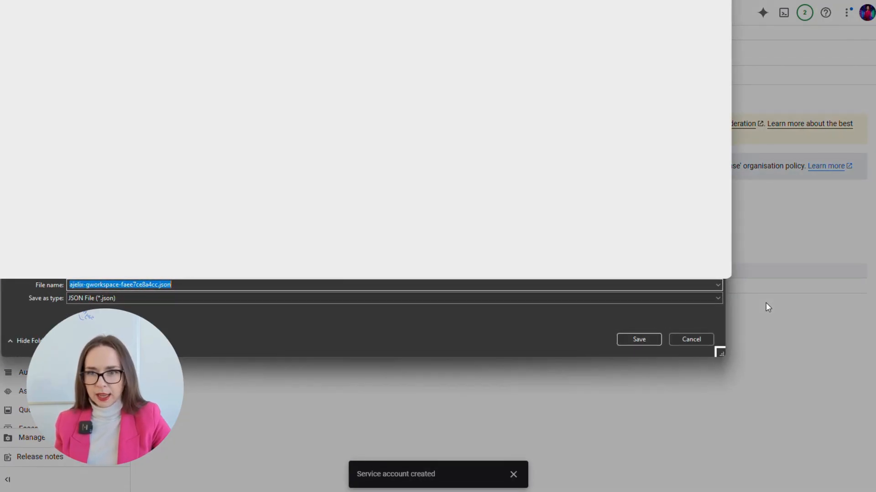
click(637, 341)
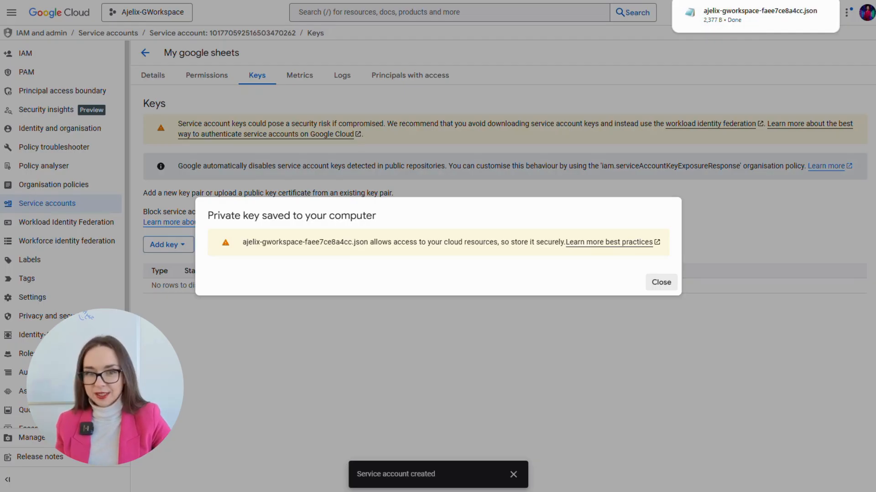
click(674, 283)
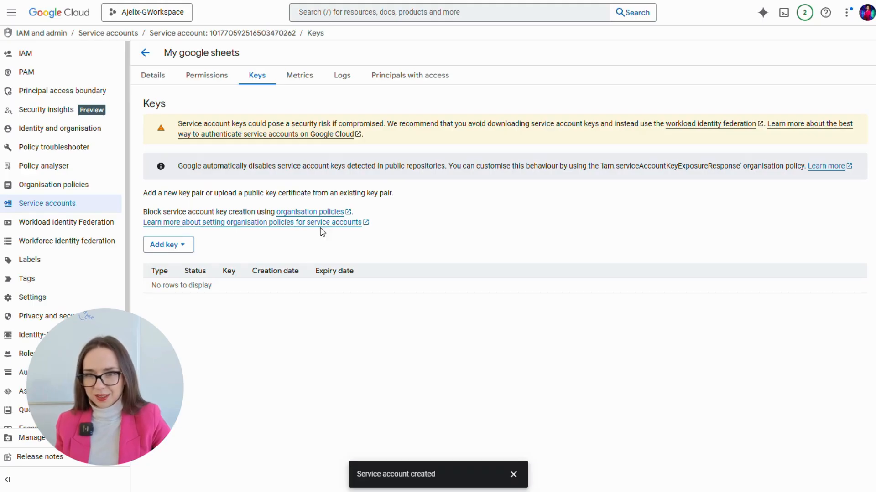
click(153, 58)
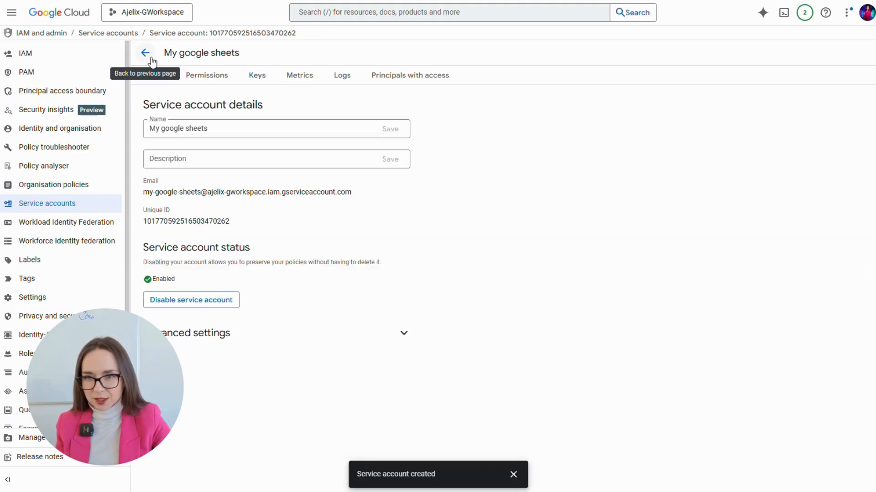
- Navigate back out of the service account details page
click(109, 34)
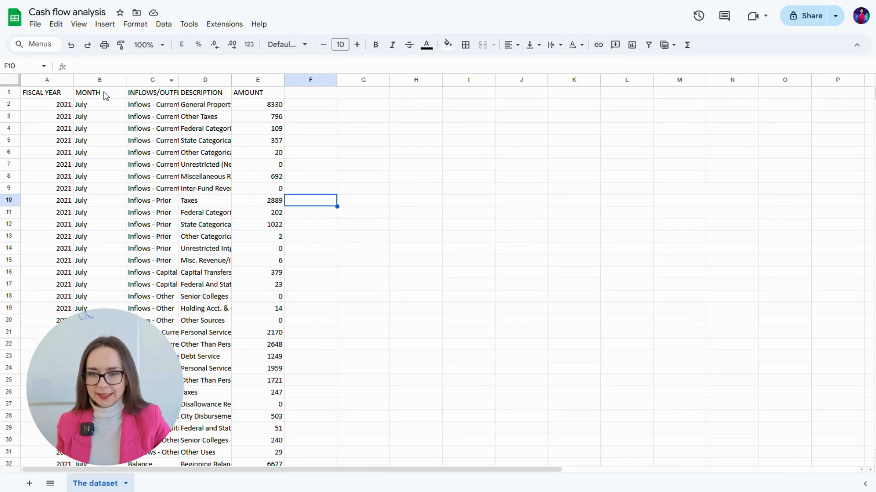
- Share the Cash flow analysis spreadsheet with the pasted service account as Editor, without notifying anyone
scroll(248, 283, down, 20)
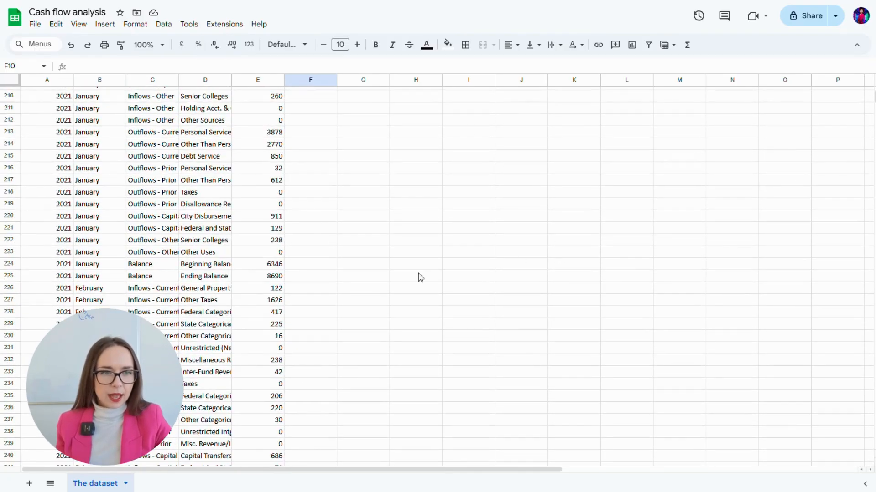
click(805, 19)
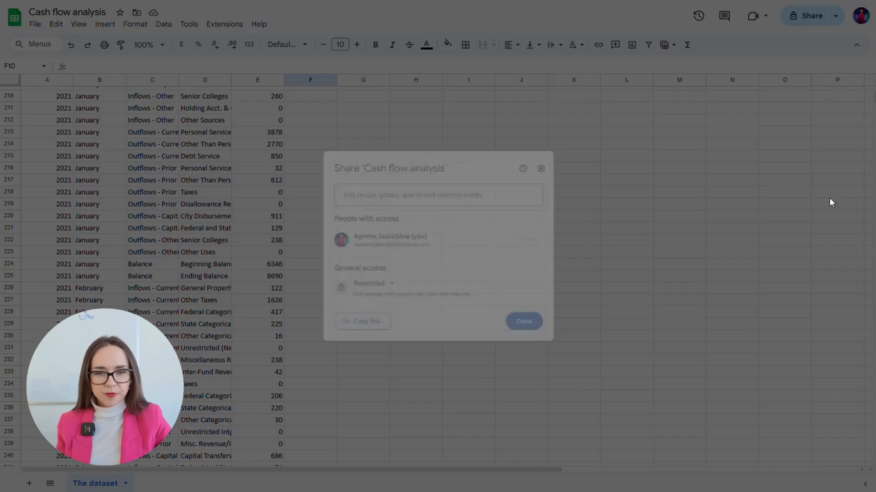
click(404, 192)
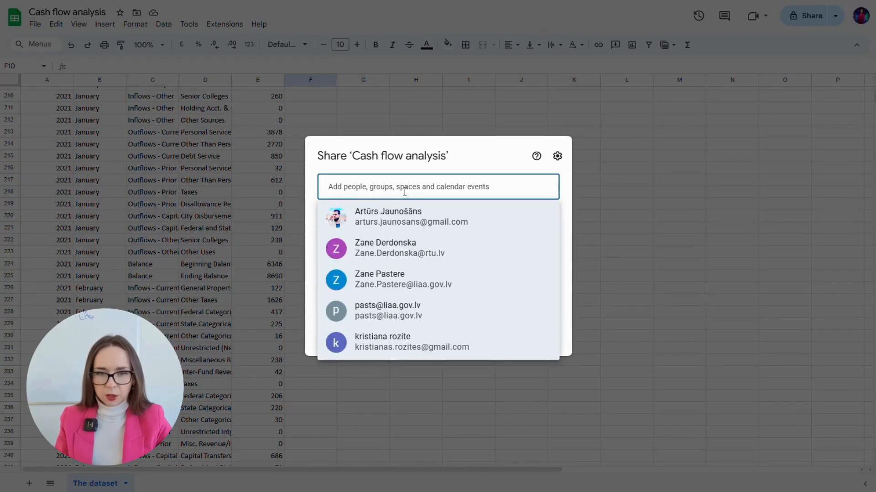
key(ctrl+v)
click(327, 229)
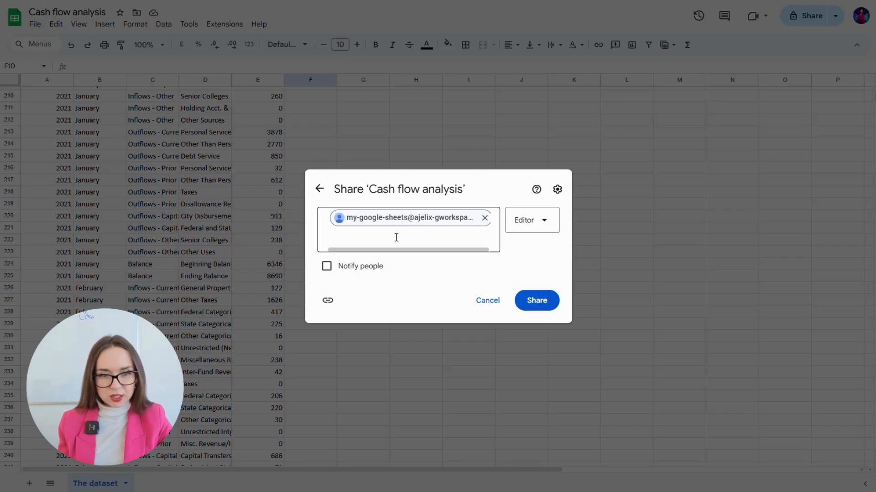
click(547, 300)
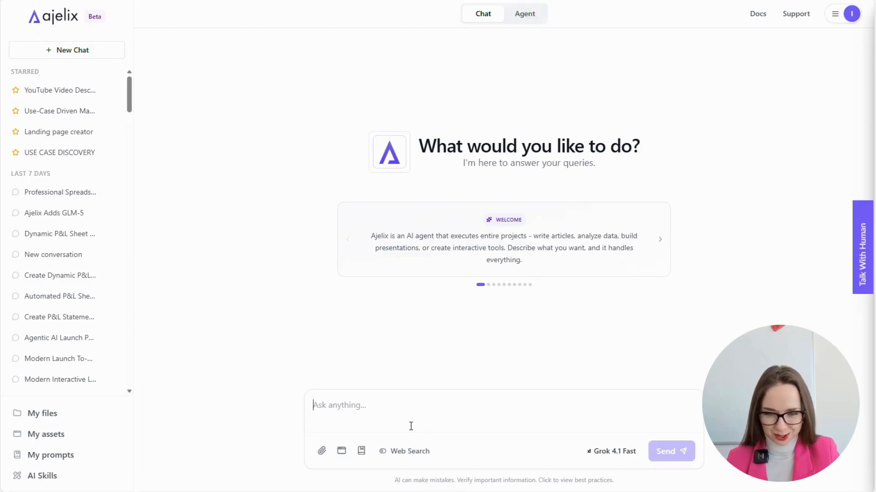
- Load the saved cash flow and P&L prompt, then clear it from the chat input
click(361, 451)
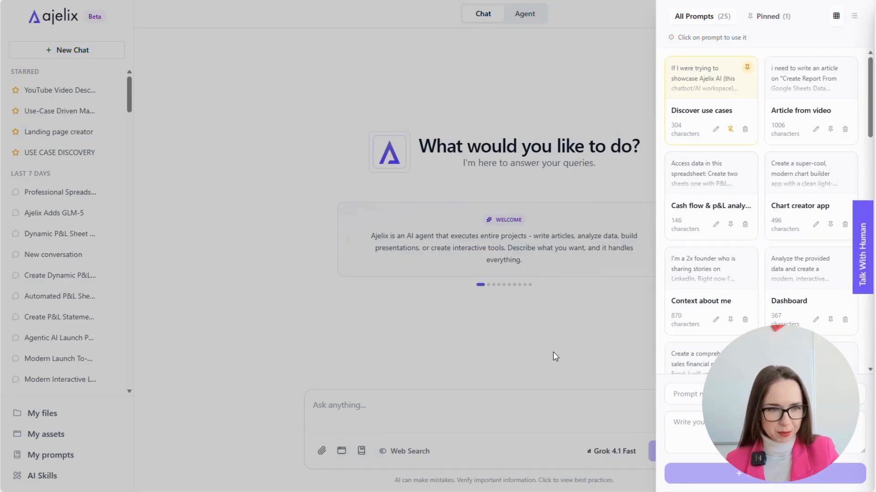
click(684, 204)
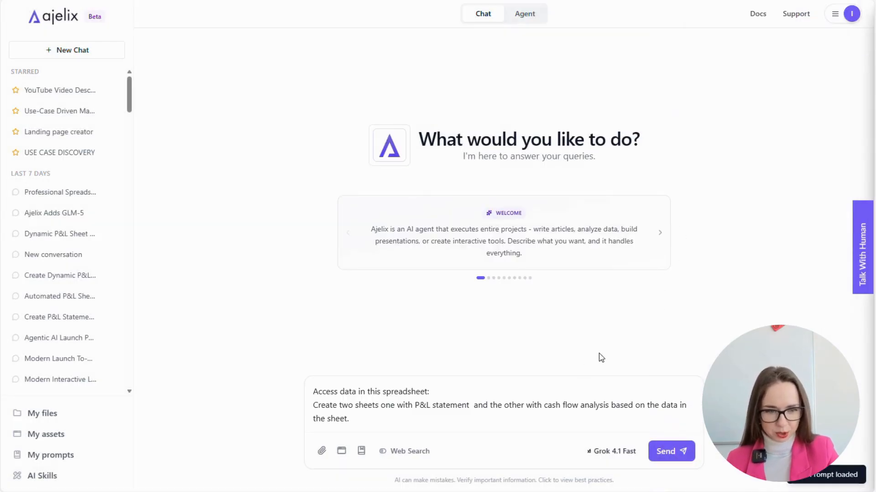
key(ctrl+a)
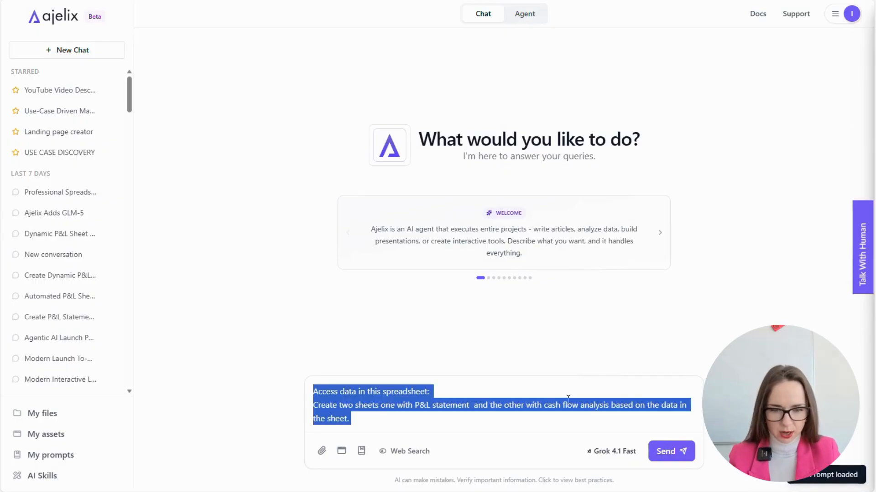
key(BackSpace)
- Load the saved P&L statement prompt and paste the Google Sheets link after 'Access this spreadsheet:'
click(361, 451)
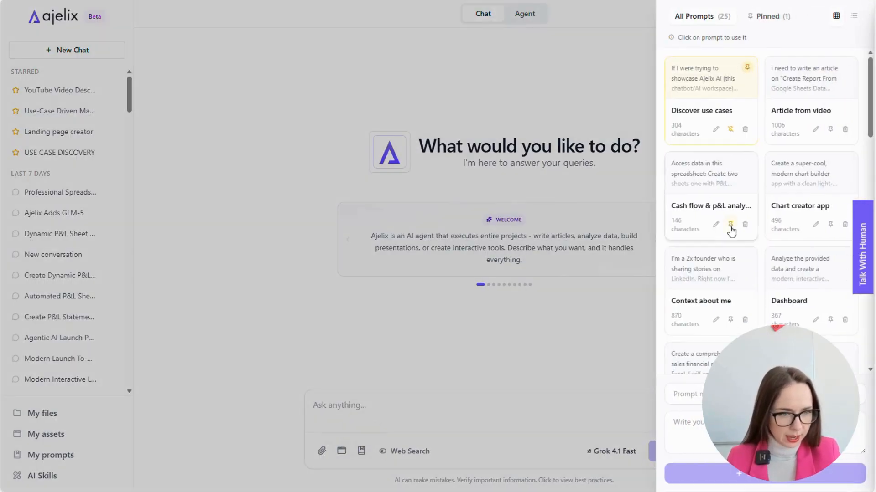
scroll(728, 248, down, 1)
scroll(728, 248, down, 5)
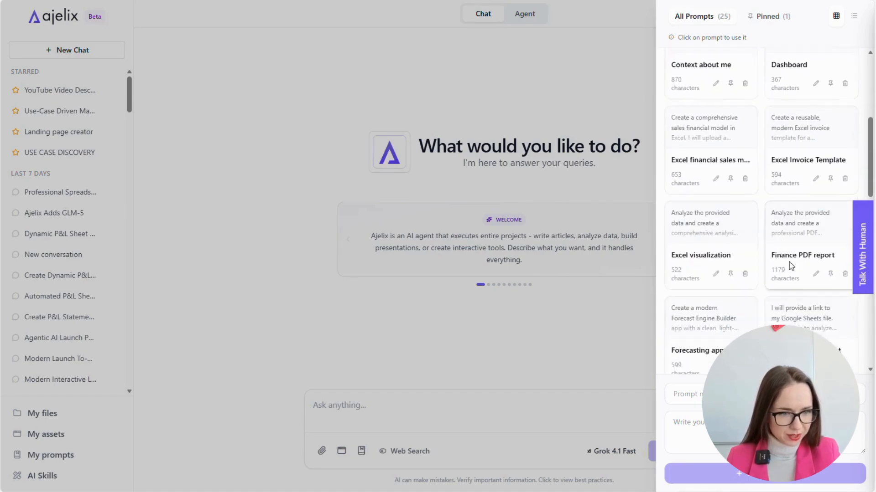
scroll(700, 264, down, 4)
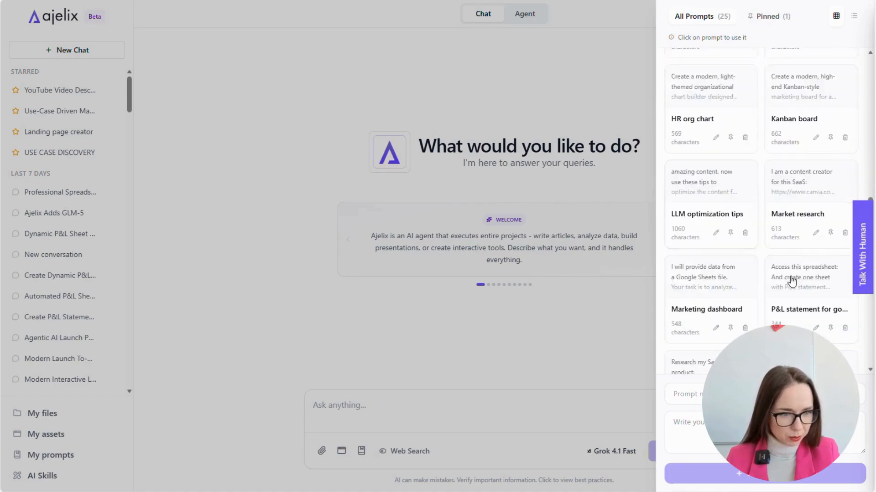
click(795, 249)
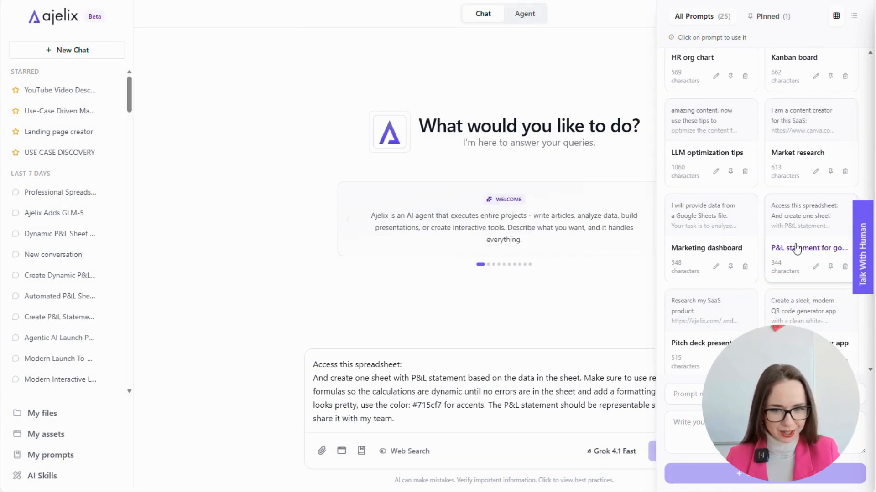
click(469, 358)
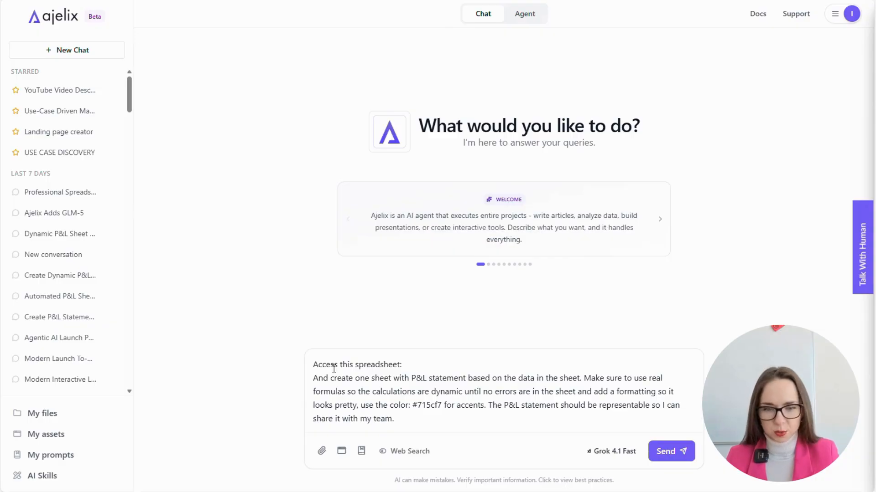
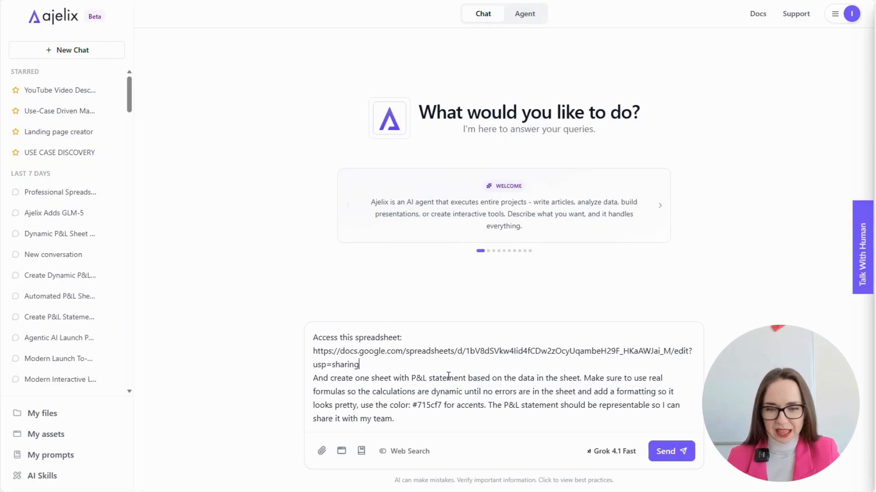
- Review the #715cf7 accent colour and formatting request in the prompt, then switch to Agent mode
click(383, 378)
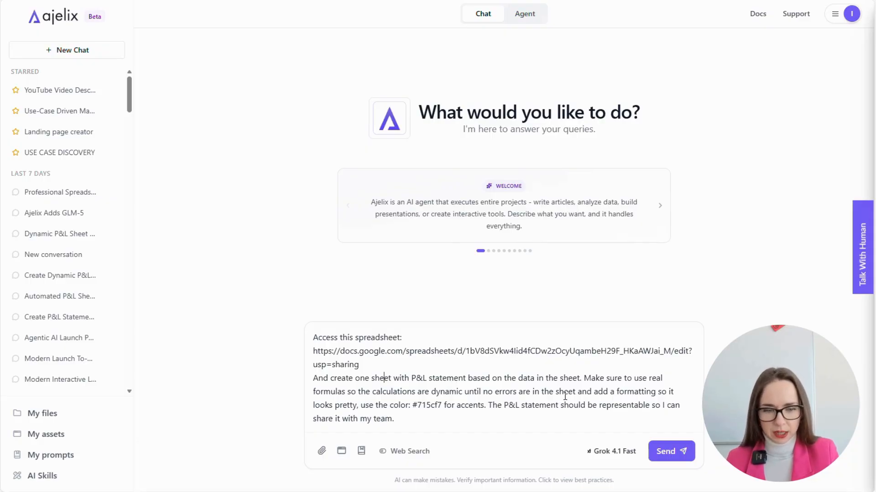
click(563, 418)
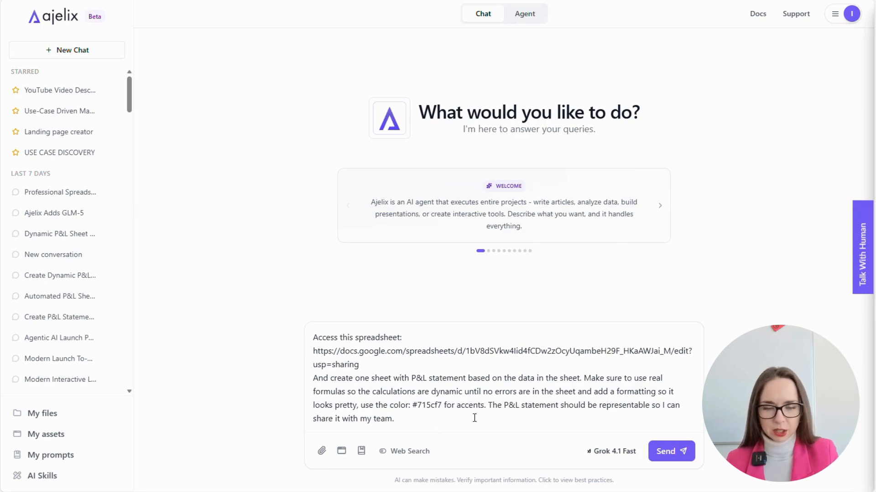
drag(417, 405, 431, 406)
click(431, 405)
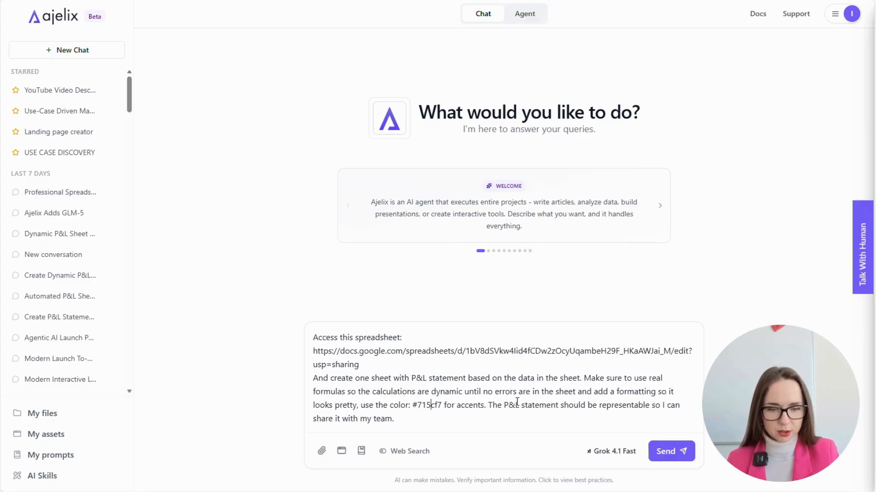
drag(486, 404, 529, 393)
click(532, 394)
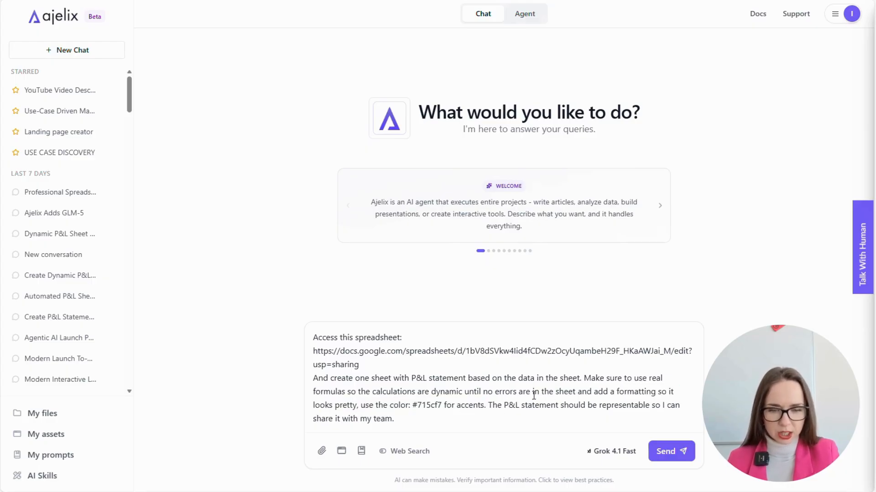
click(500, 415)
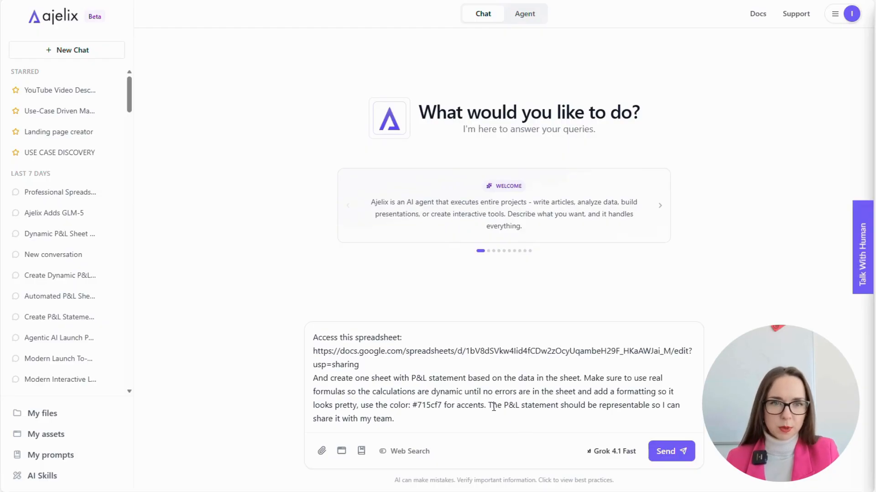
click(529, 18)
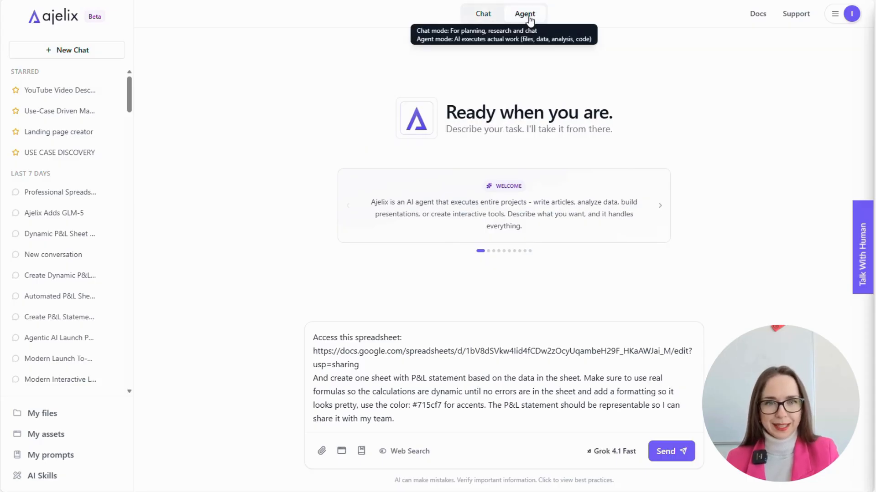
click(486, 15)
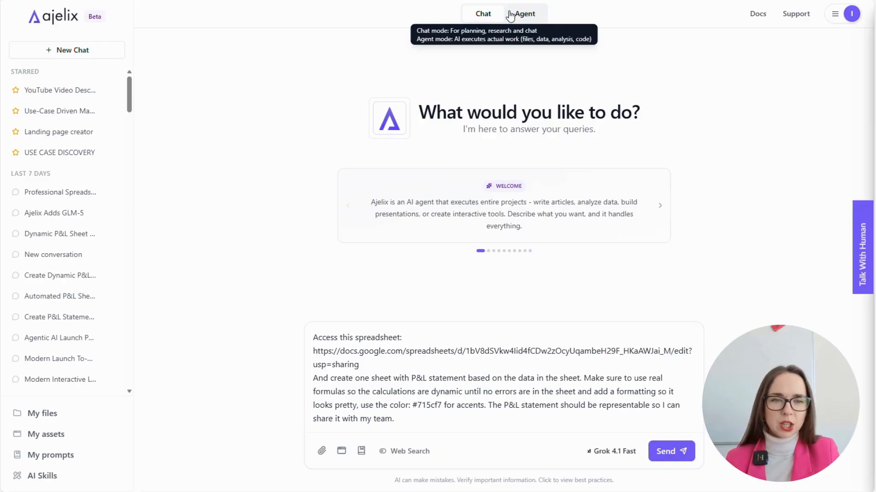
click(511, 15)
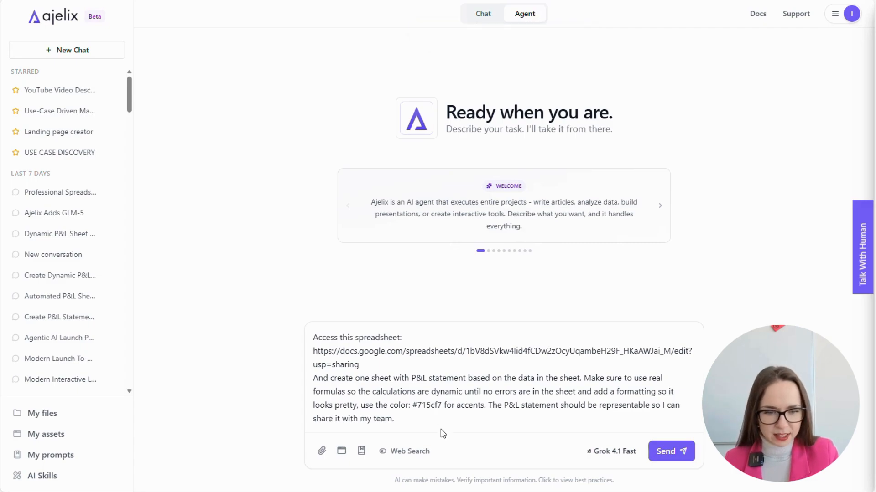
click(599, 457)
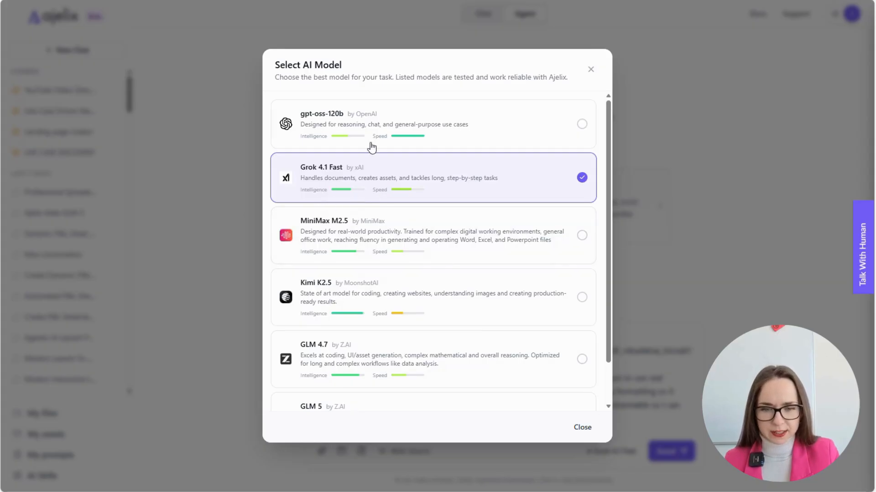
- Select GLM 4.7 in the Select AI Model list, recheck the choice, and close the dialog
scroll(373, 248, down, 1)
scroll(376, 371, up, 1)
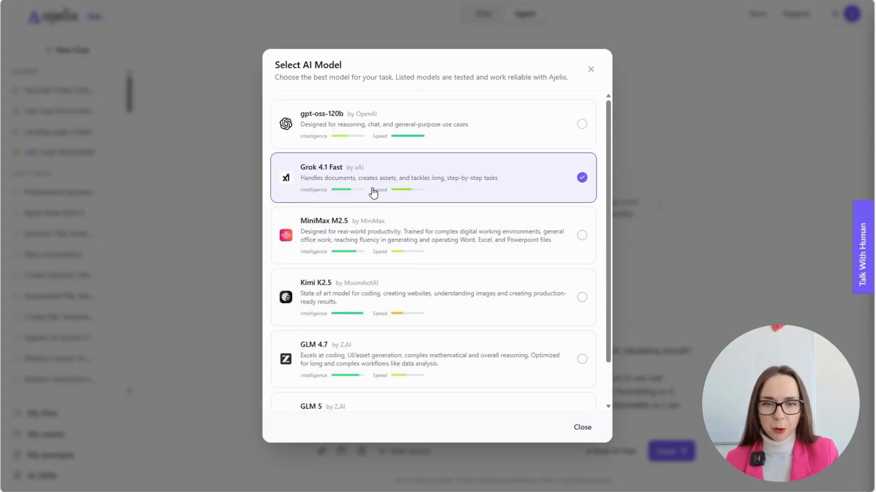
scroll(358, 352, down, 1)
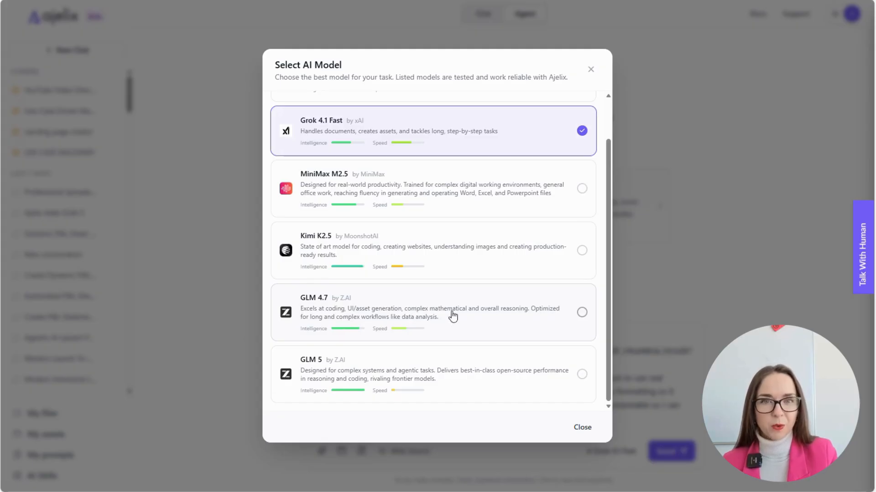
click(541, 311)
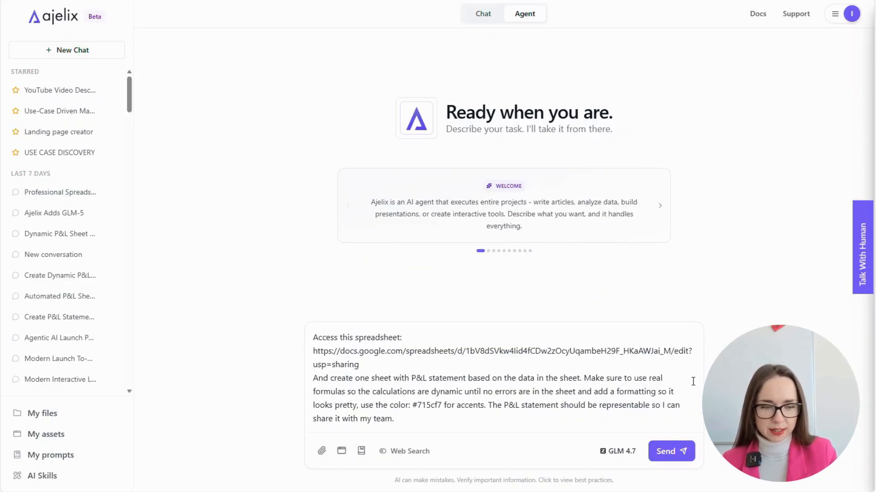
click(618, 452)
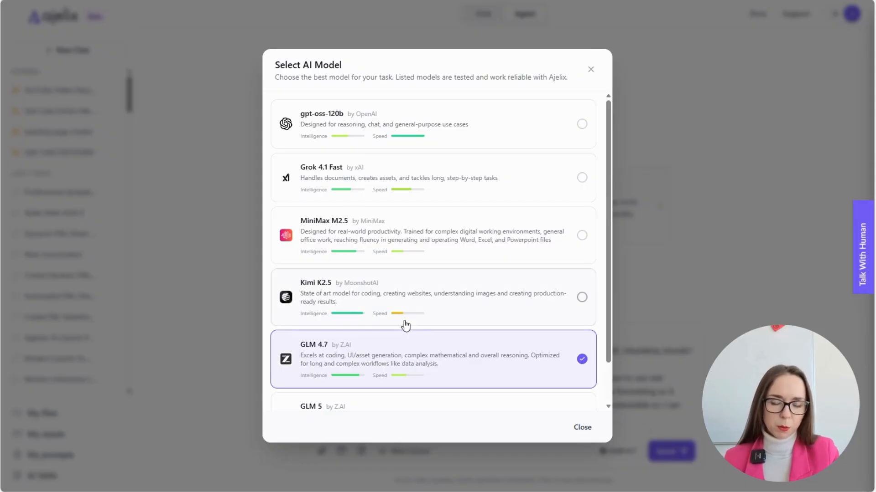
scroll(406, 325, down, 1)
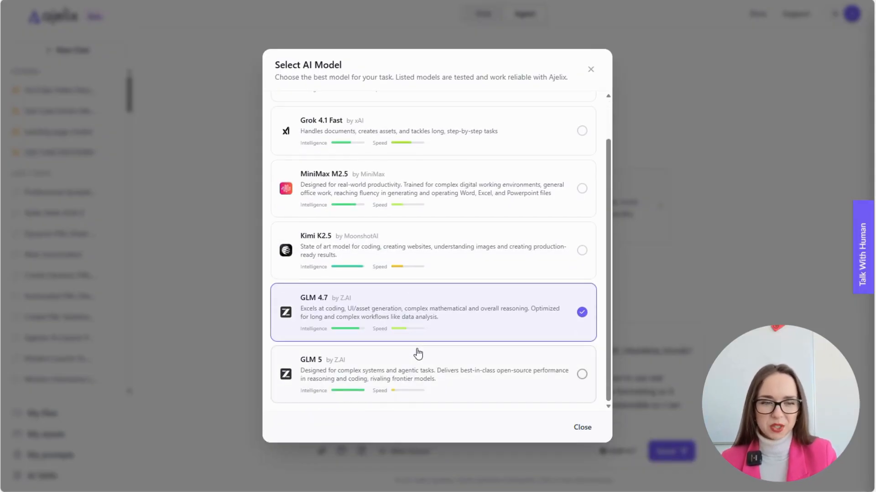
scroll(418, 353, up, 1)
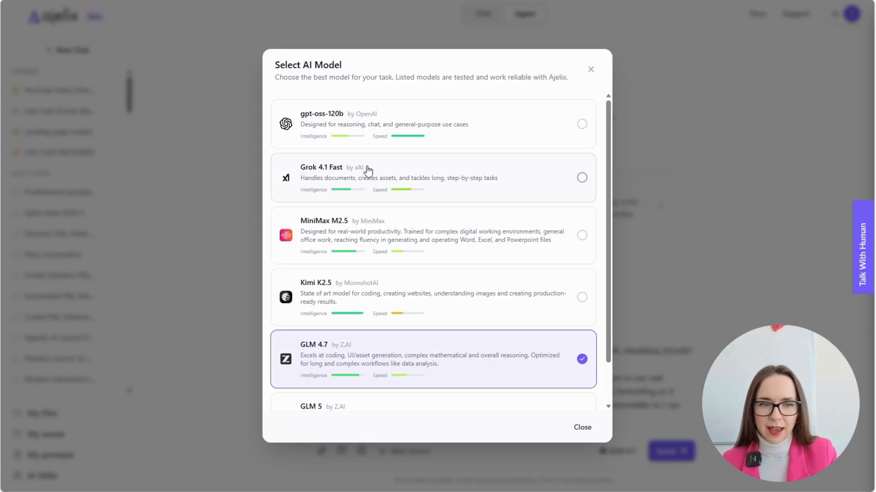
scroll(414, 166, down, 1)
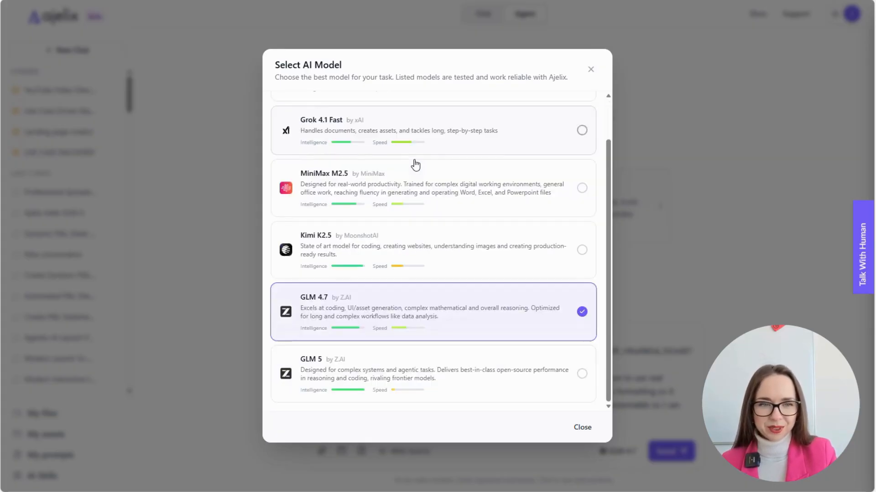
scroll(497, 149, up, 1)
click(589, 70)
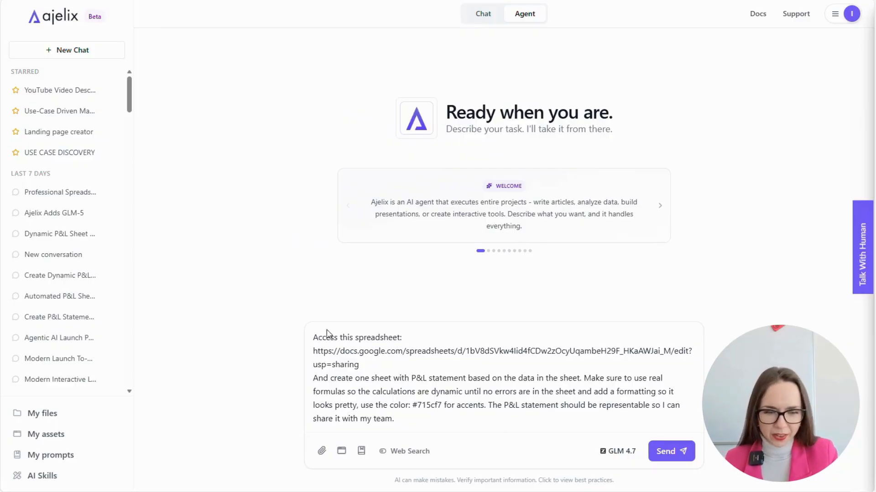
- Turn on the Google sheets skill alongside the core AI Skills and save the settings
click(67, 480)
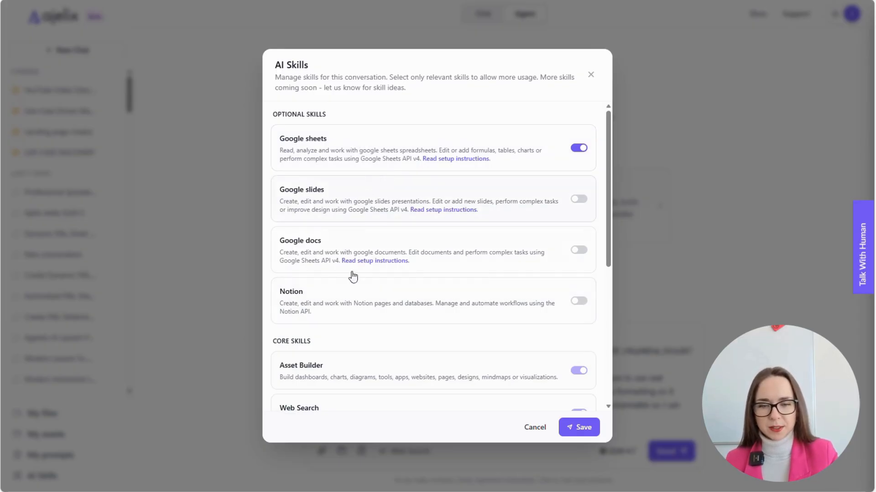
scroll(353, 273, down, 3)
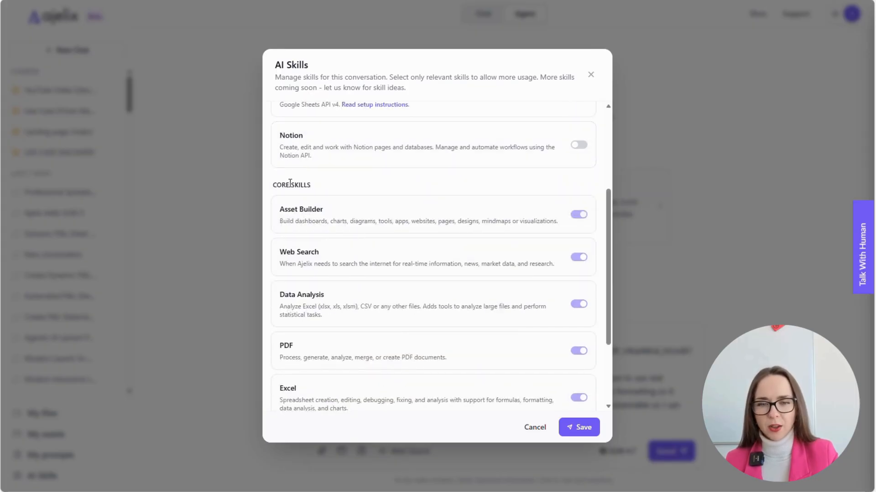
click(307, 184)
mouse_move(290, 184)
mouse_down()
mouse_move(311, 185)
mouse_move(292, 186)
mouse_up()
click(294, 184)
scroll(568, 235, down, 3)
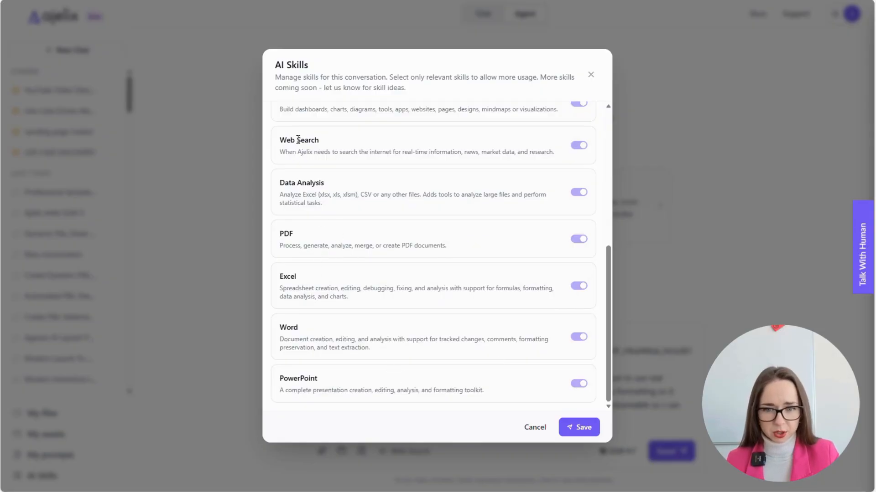
scroll(406, 323, up, 6)
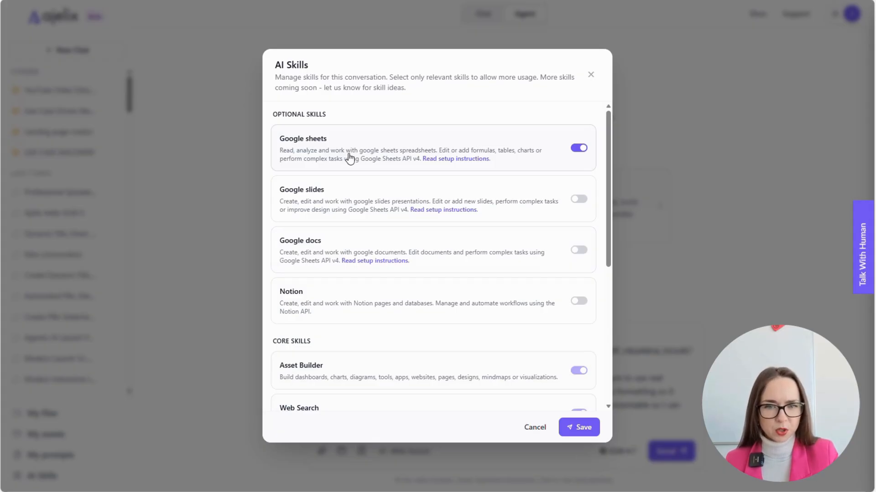
click(576, 421)
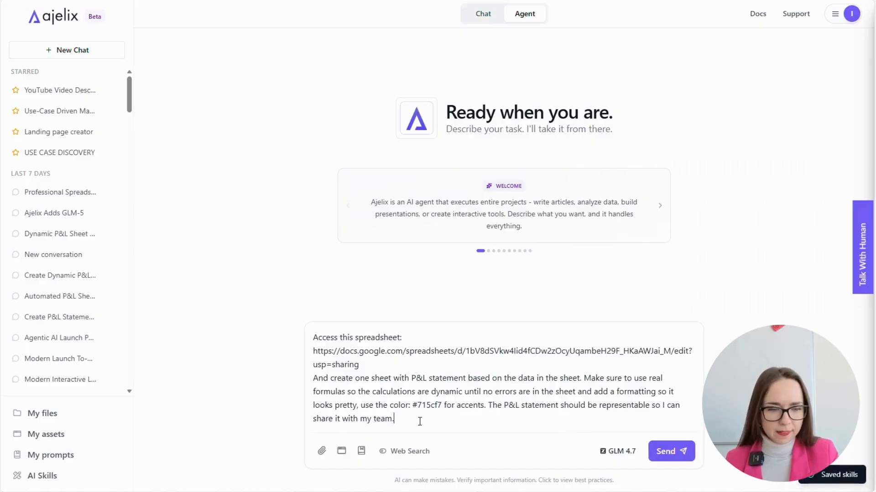
- Attach the ajelix-gworkspace JSON file from the workspace files to the P&L prompt
click(328, 454)
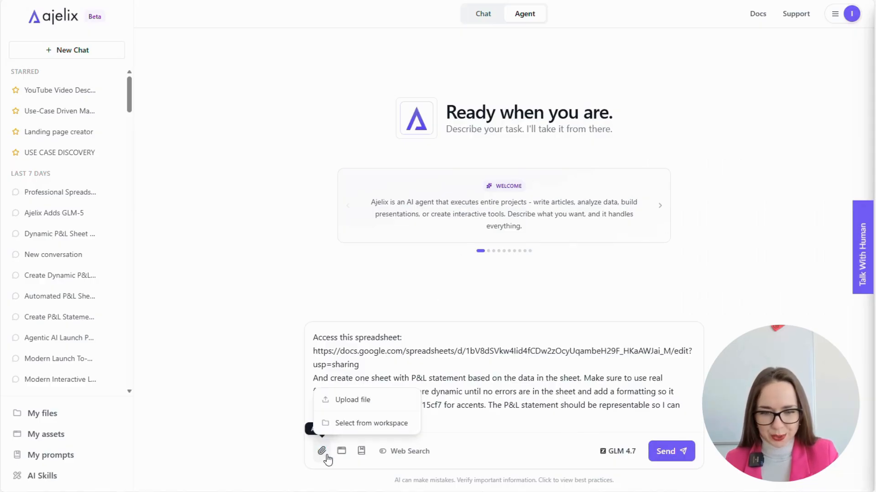
click(362, 424)
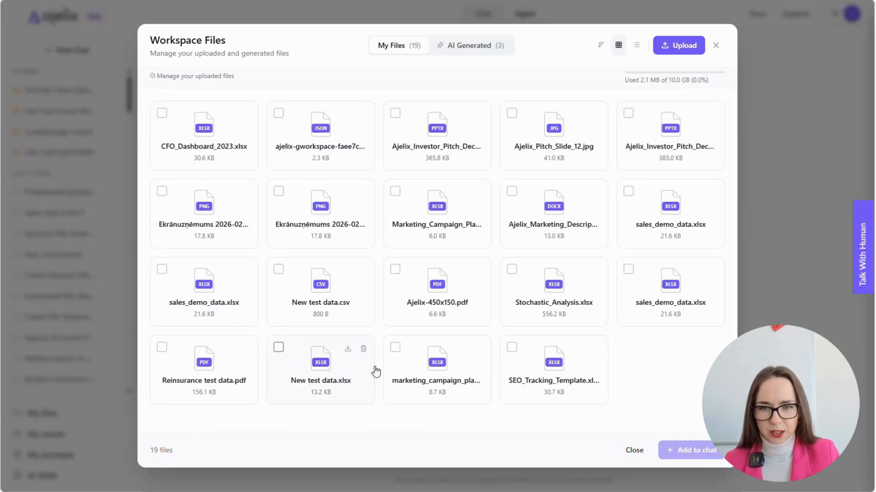
click(278, 113)
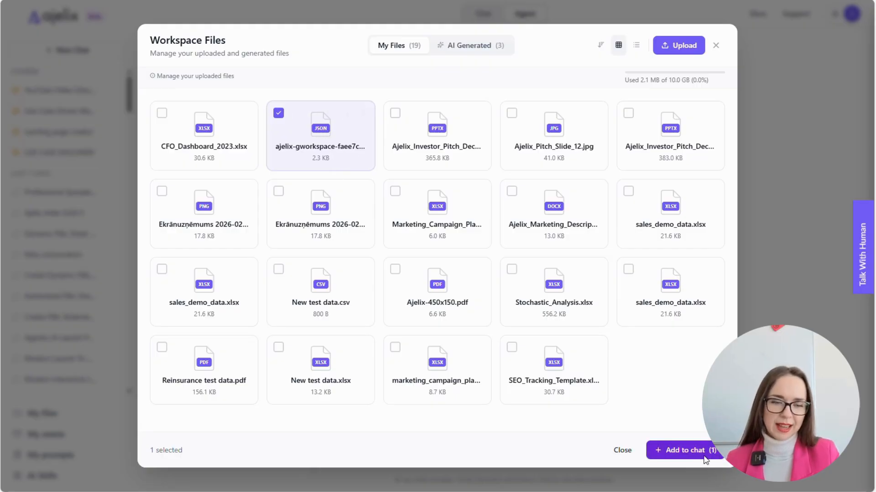
click(679, 450)
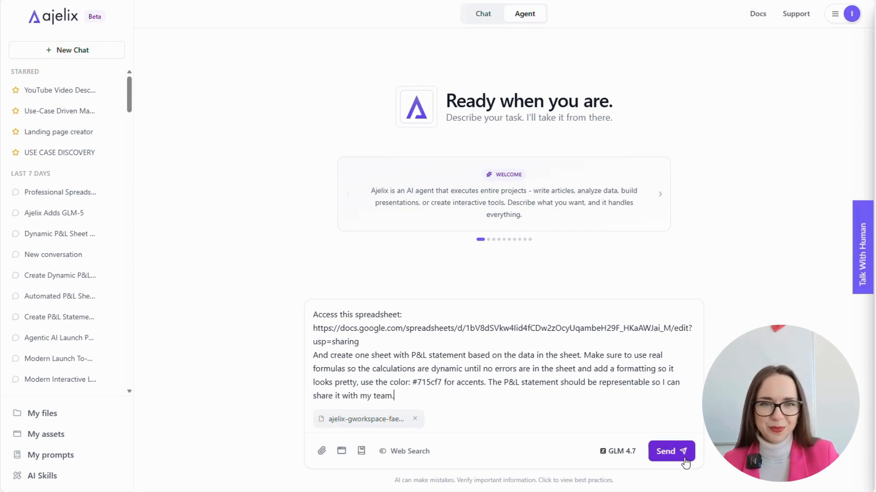
- Send the P&L request to the agent using GLM 4.7
click(671, 451)
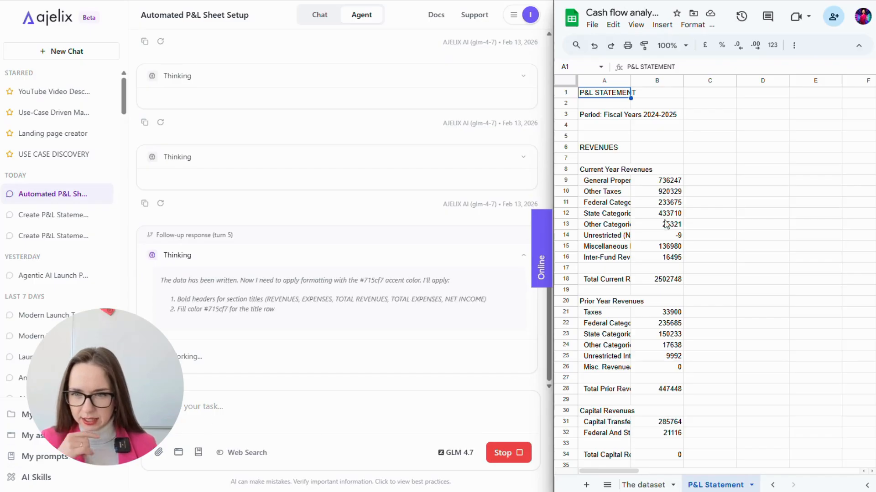
- Inspect the revenue SUMIFS formulas in column B and the TOTAL REVENUES sum
click(673, 182)
click(672, 192)
click(672, 225)
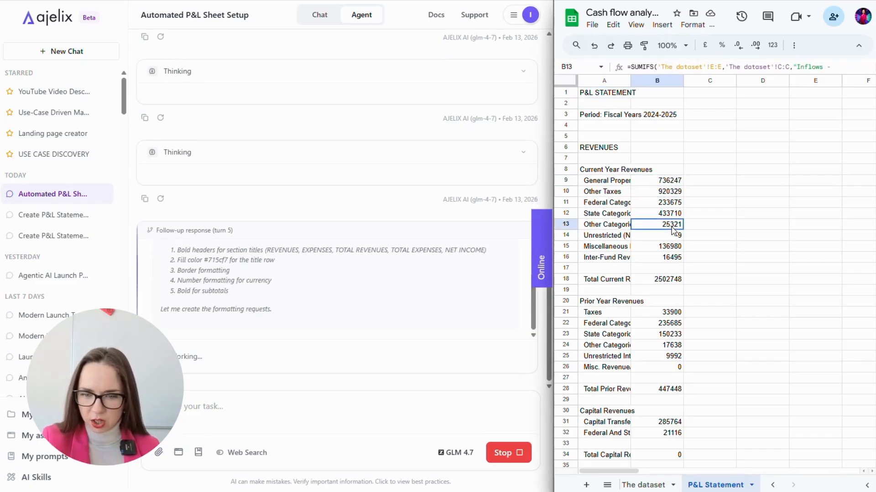
scroll(679, 253, down, 6)
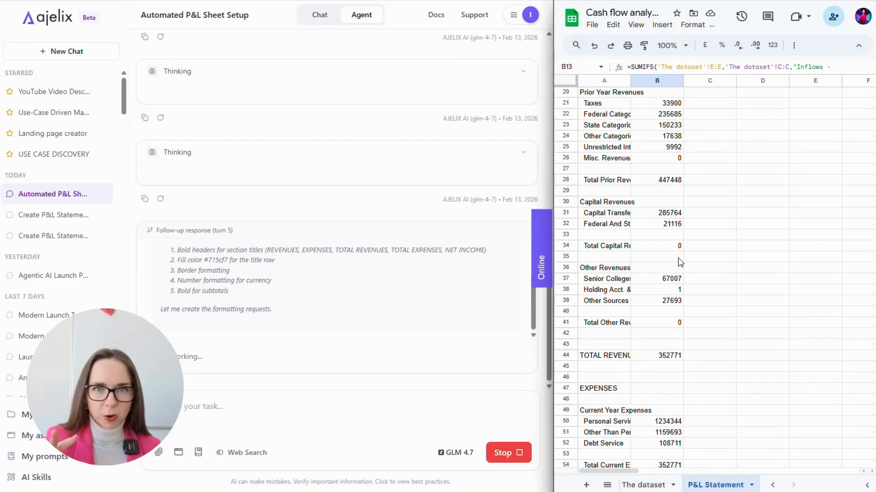
click(673, 280)
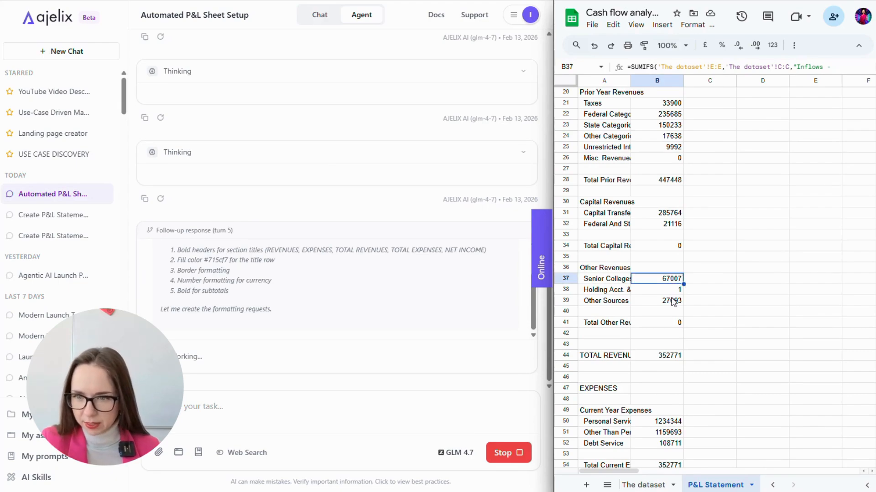
click(673, 290)
click(672, 301)
scroll(668, 308, down, 5)
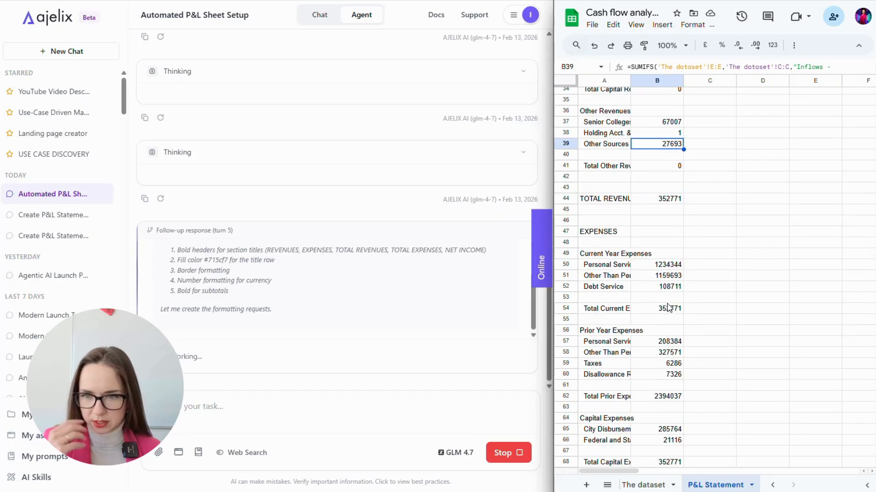
click(828, 68)
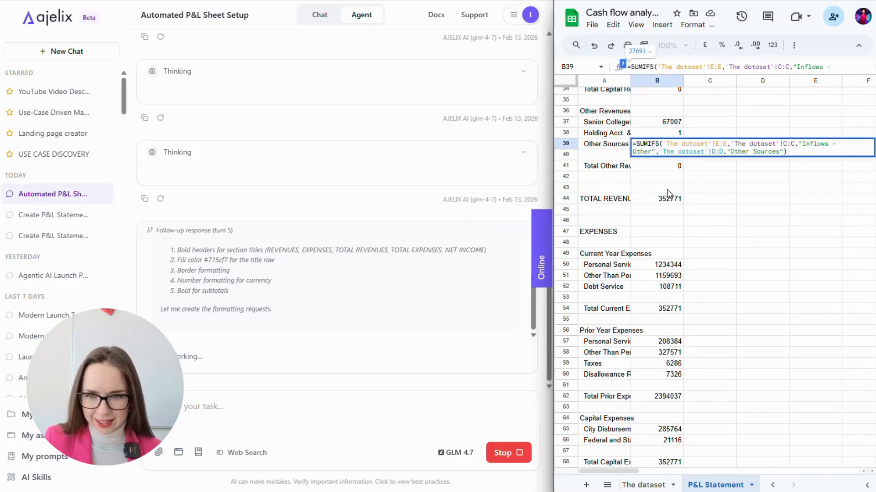
key(Return)
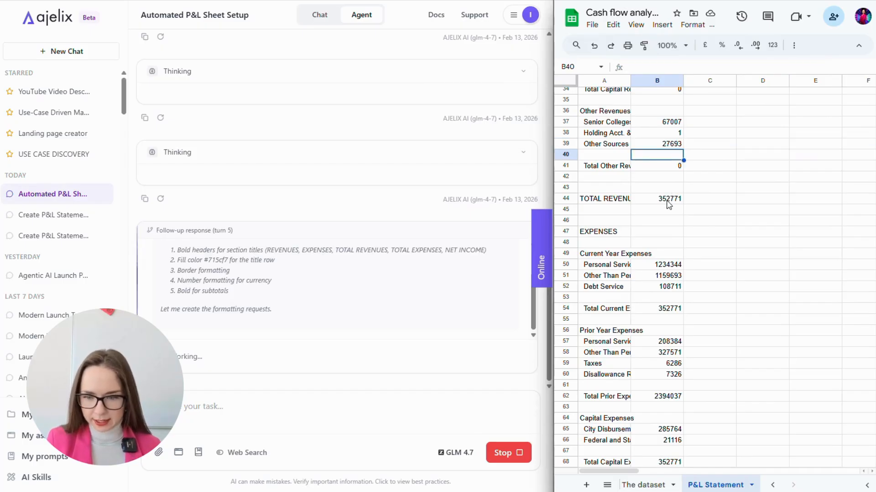
click(667, 199)
double_click(667, 200)
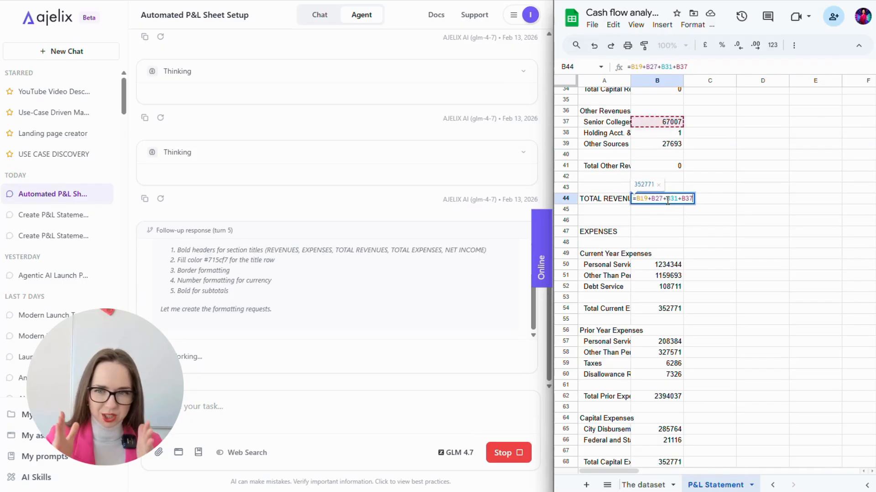
key(Return)
- Check the expense formulas, their subtotals, TOTAL EXPENSES and NET INCOME
scroll(668, 204, down, 1)
scroll(668, 204, down, 1)
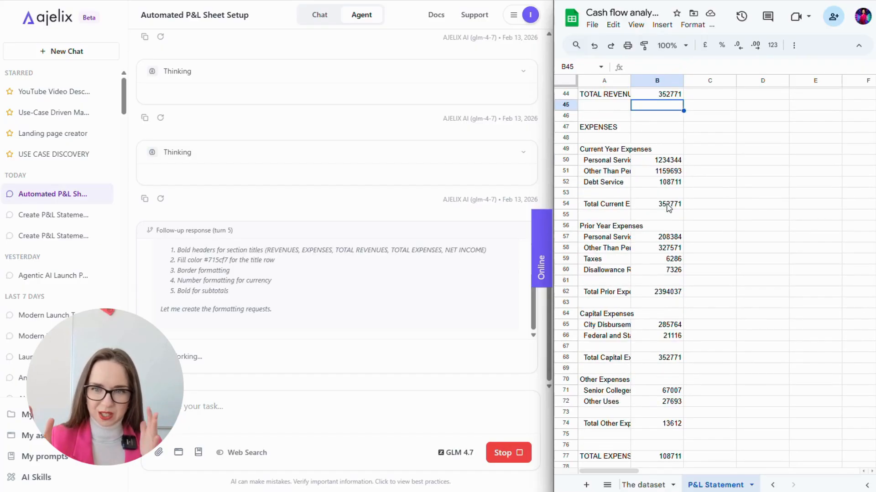
click(667, 173)
click(665, 183)
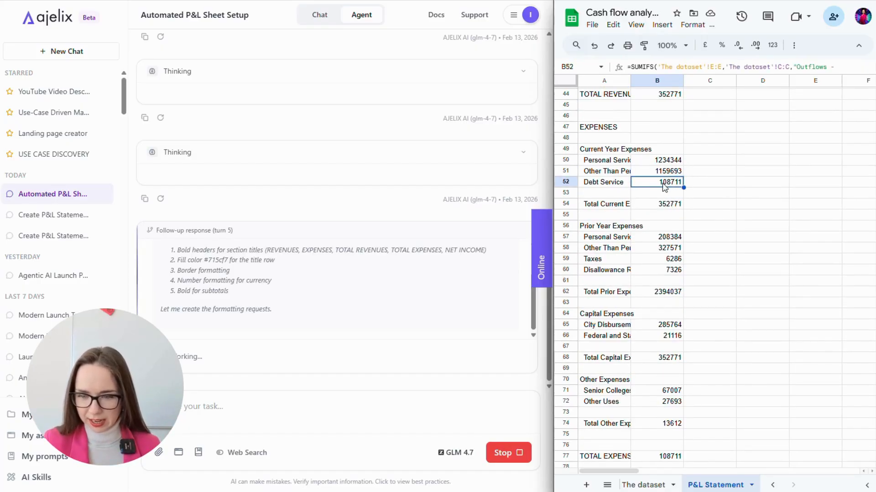
click(668, 204)
scroll(669, 205, down, 1)
click(669, 185)
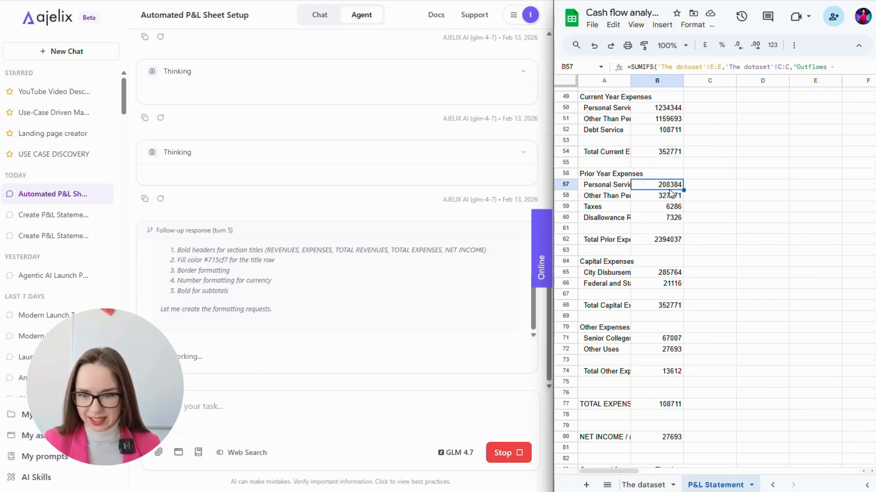
click(669, 196)
scroll(670, 207, down, 1)
click(670, 222)
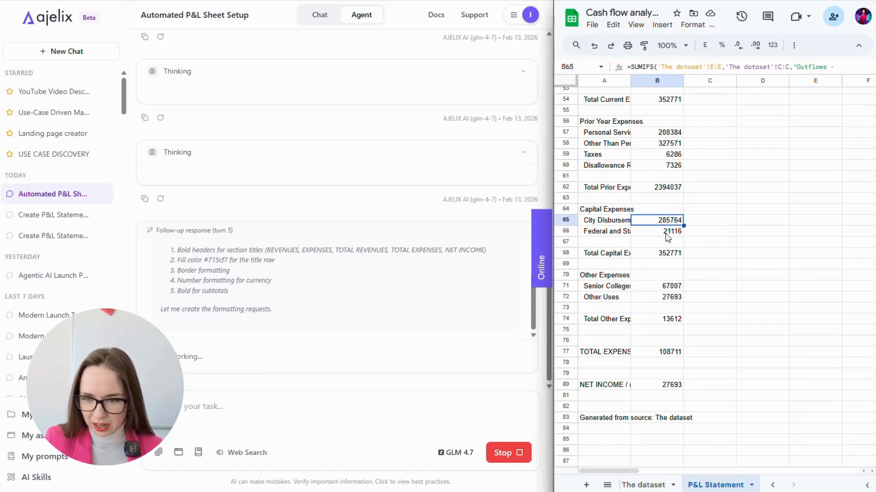
click(671, 232)
click(663, 256)
scroll(663, 257, down, 2)
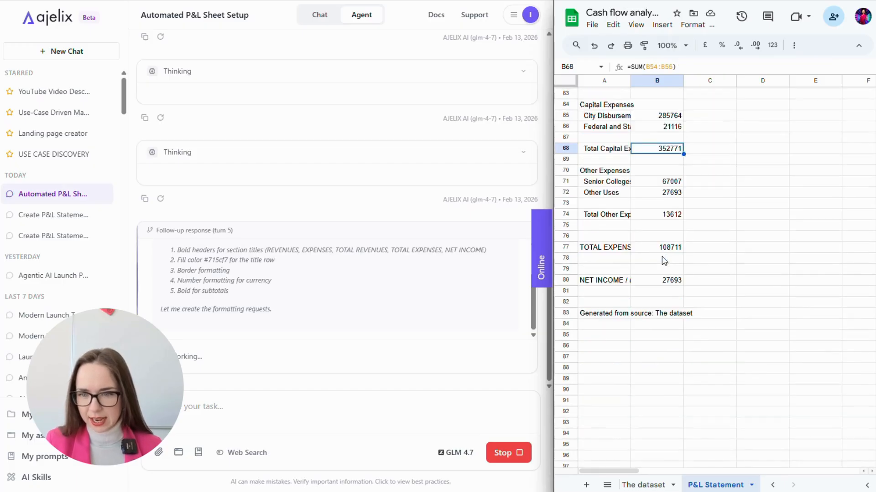
click(667, 282)
click(665, 250)
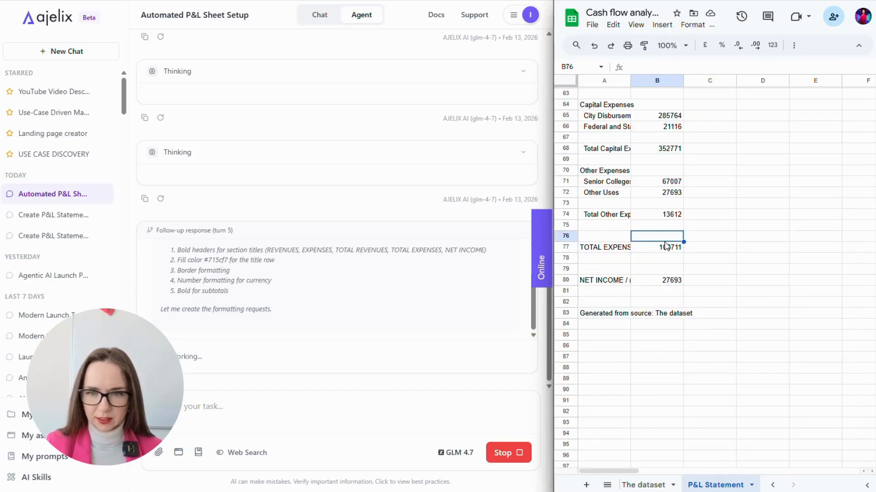
click(674, 216)
scroll(711, 232, up, 5)
scroll(788, 251, up, 8)
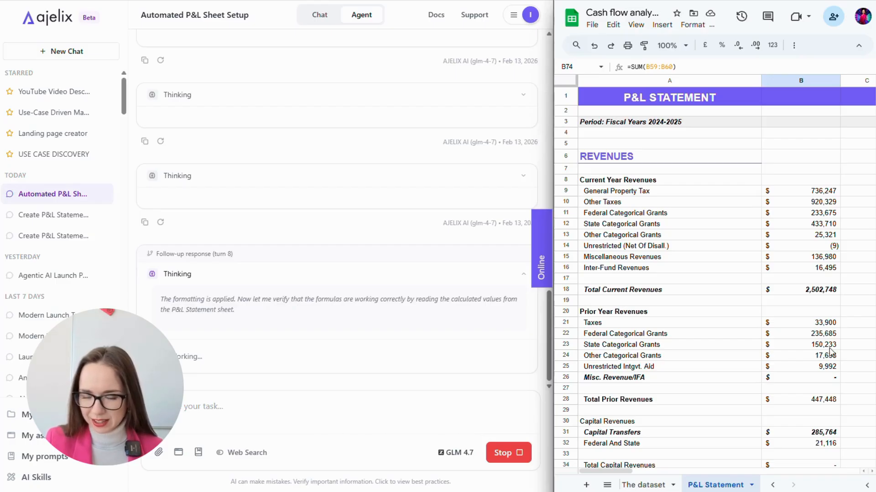
- Widen the spreadsheet and recheck Other Expenses, TOTAL EXPENSES and NET INCOME formulas
scroll(789, 291, right, 2)
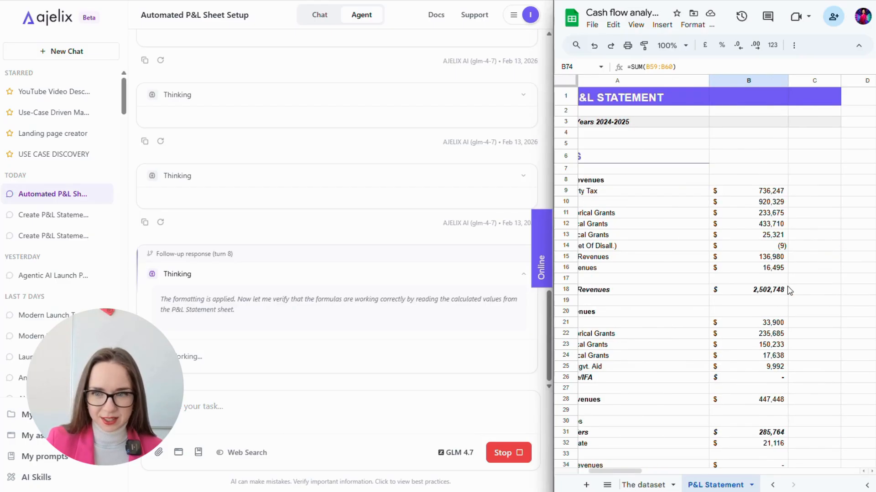
scroll(789, 291, left, 2)
drag(550, 254, 422, 253)
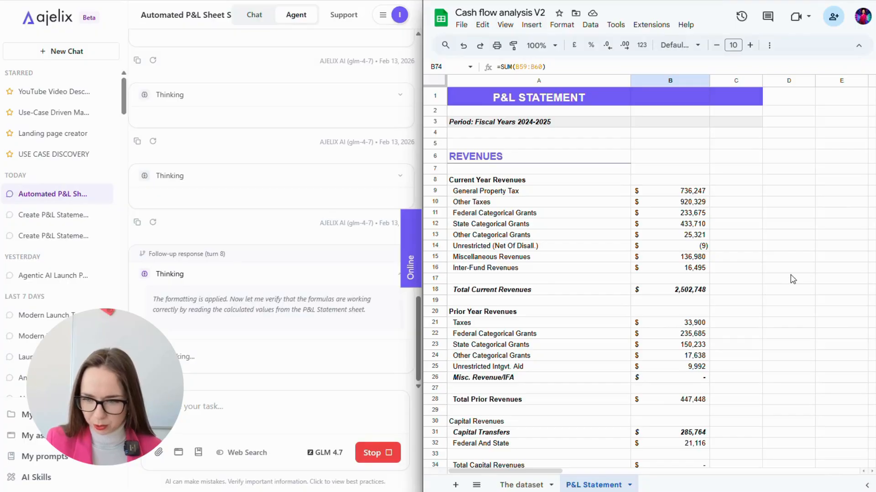
scroll(793, 276, down, 6)
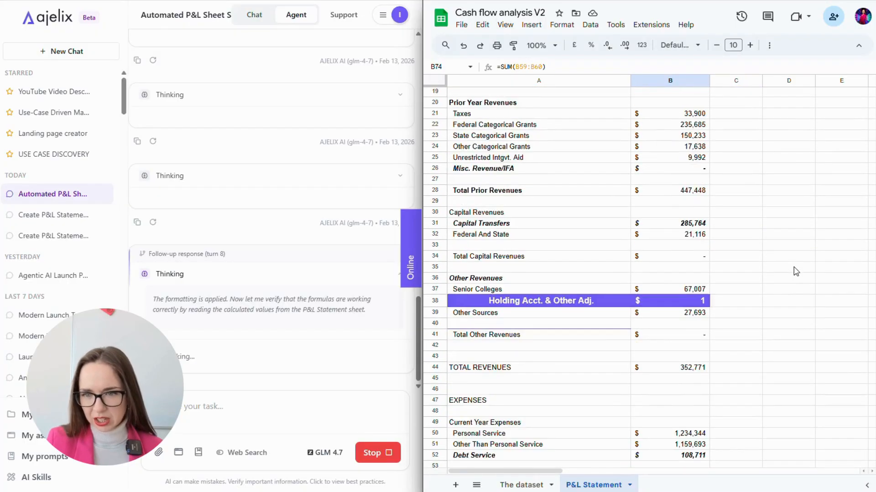
scroll(795, 273, down, 8)
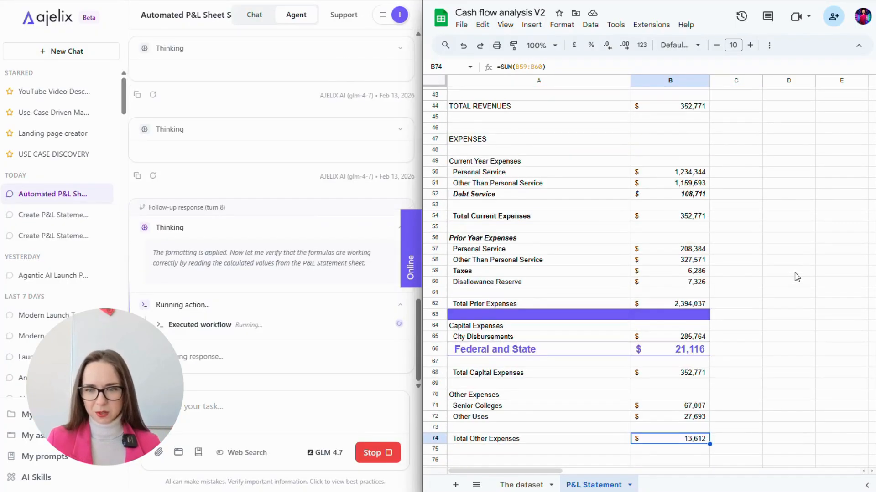
scroll(796, 276, down, 6)
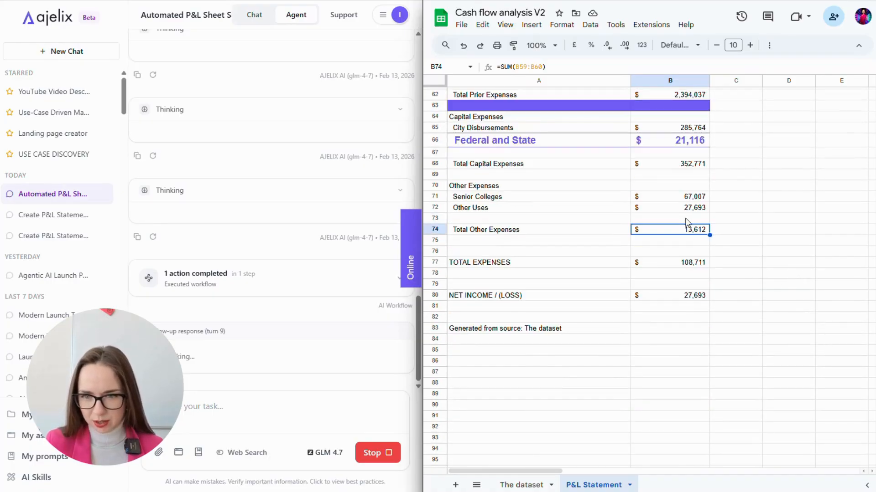
click(686, 208)
click(687, 197)
click(665, 229)
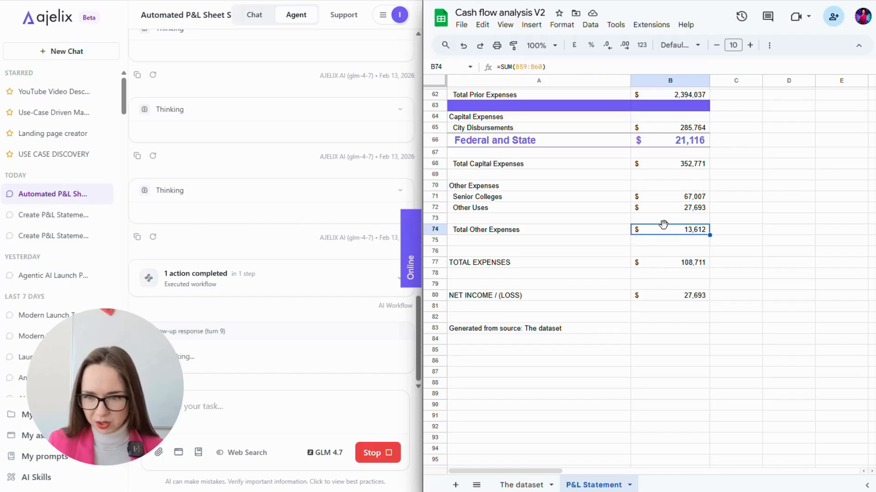
click(659, 265)
click(658, 294)
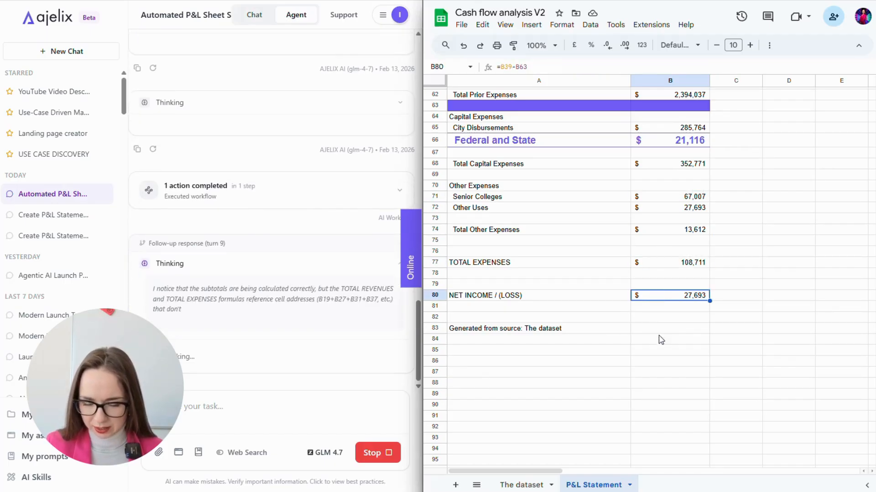
- Inspect the revenue formulas from General Property Tax through Inter-Fund Revenues
scroll(663, 338, up, 12)
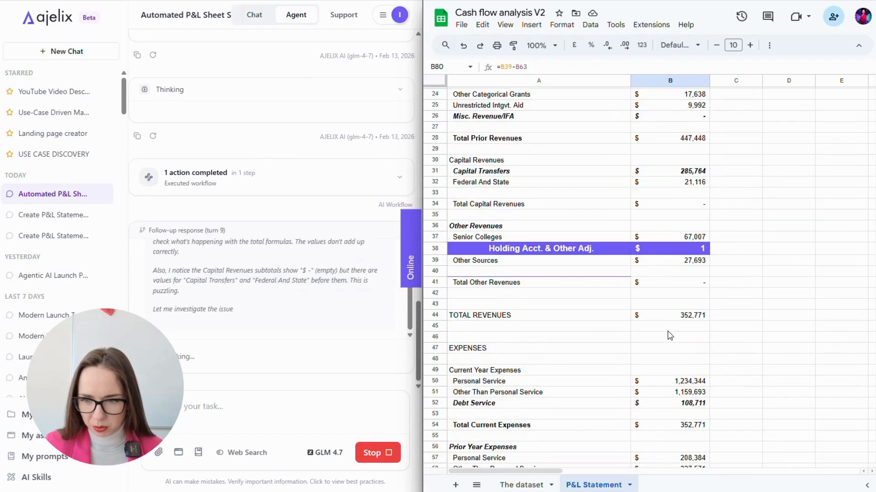
scroll(670, 336, up, 8)
click(692, 191)
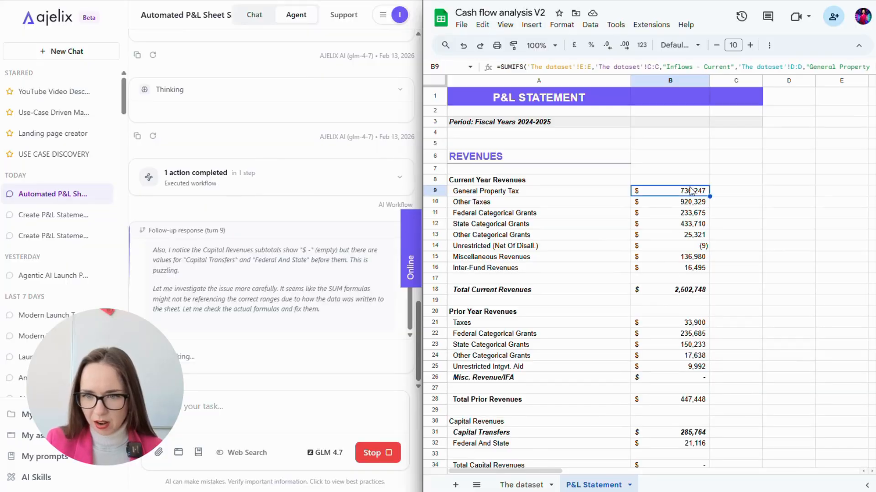
click(670, 203)
click(670, 225)
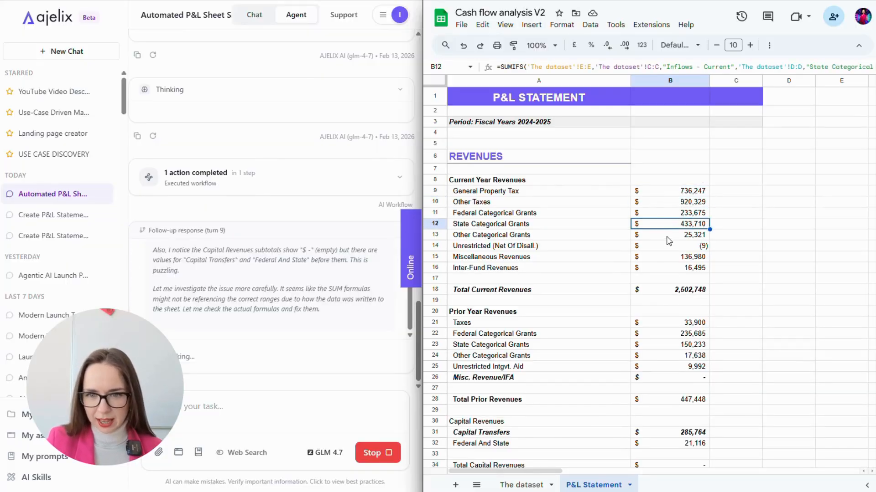
click(668, 237)
click(669, 248)
click(665, 258)
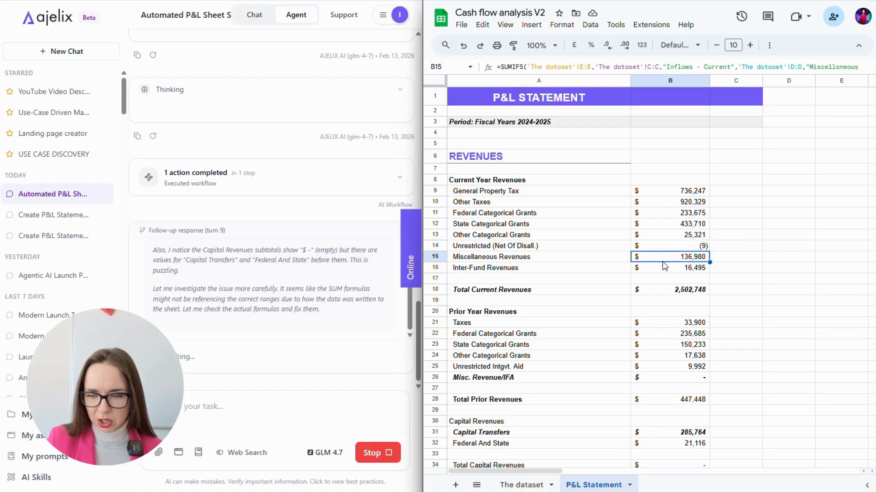
click(663, 268)
- Inspect the current and prior-year Personal Service, Other Than Personal Service and Debt Service formulas
scroll(664, 320, down, 3)
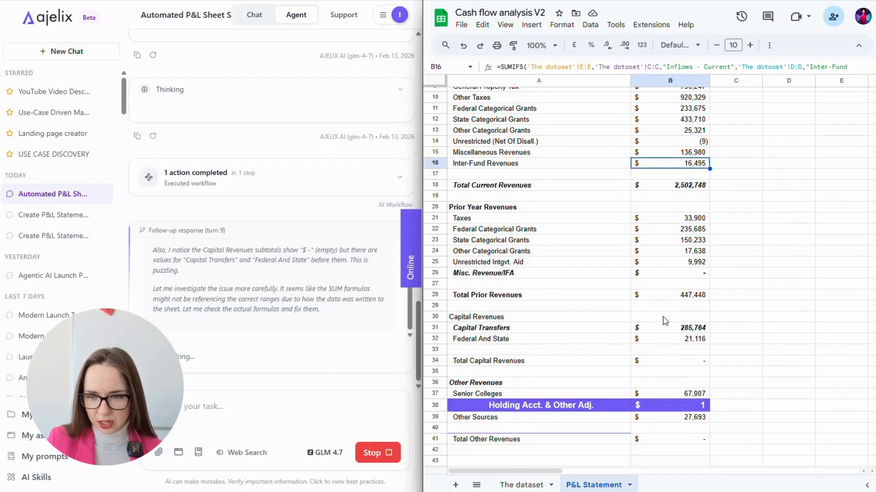
scroll(666, 319, down, 9)
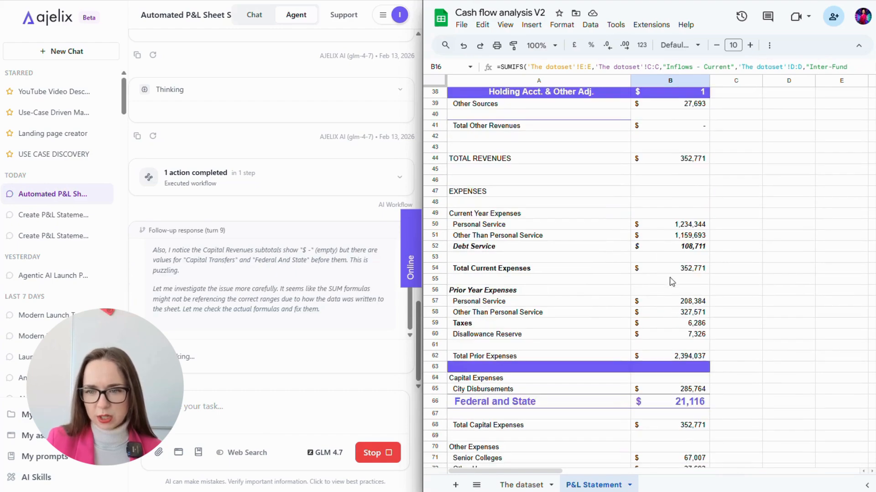
click(662, 225)
click(662, 237)
click(657, 248)
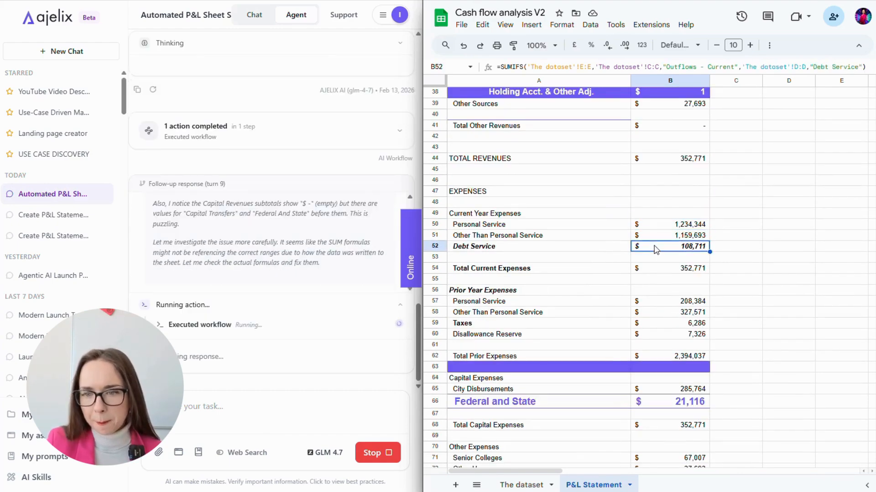
scroll(656, 250, down, 3)
click(659, 198)
click(659, 209)
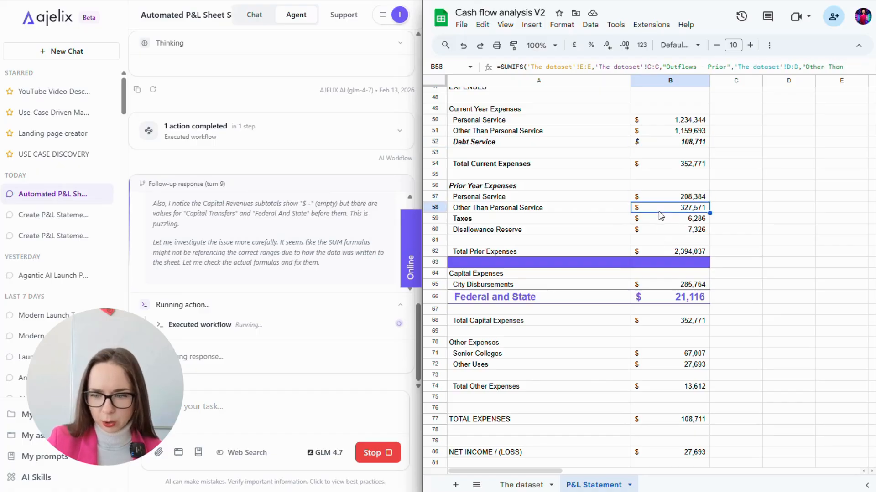
scroll(660, 215, down, 5)
- Give the chat panel more room and check Total Current Revenues is =SUM(B9:B16)
click(680, 372)
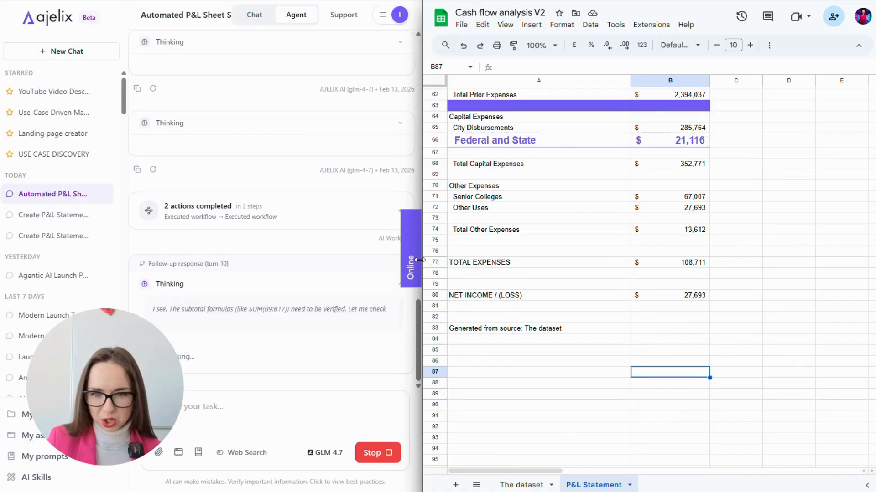
drag(419, 260, 545, 282)
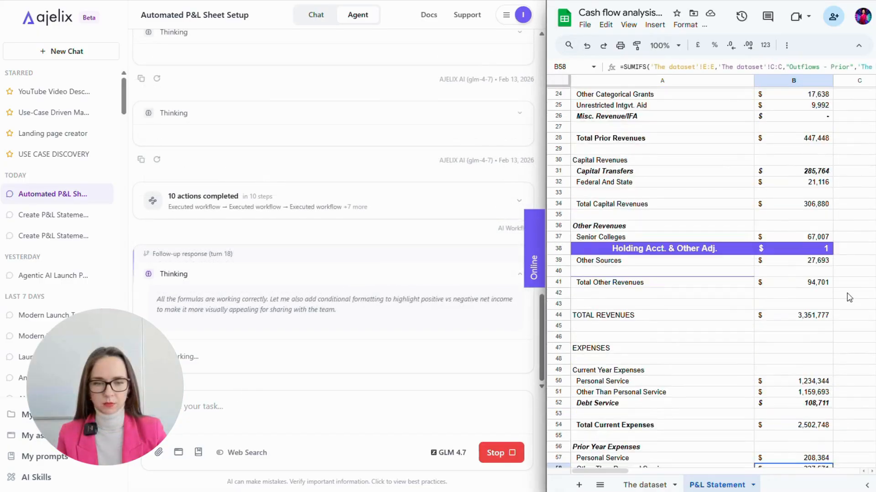
scroll(849, 297, up, 8)
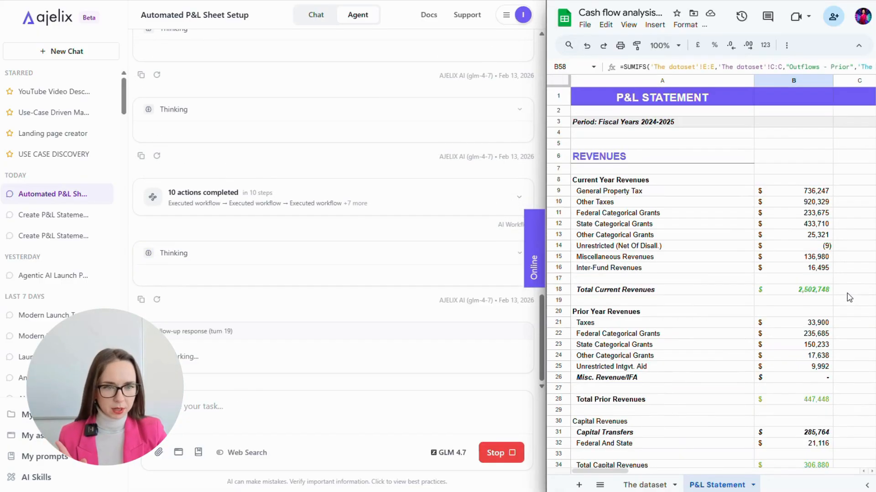
click(821, 291)
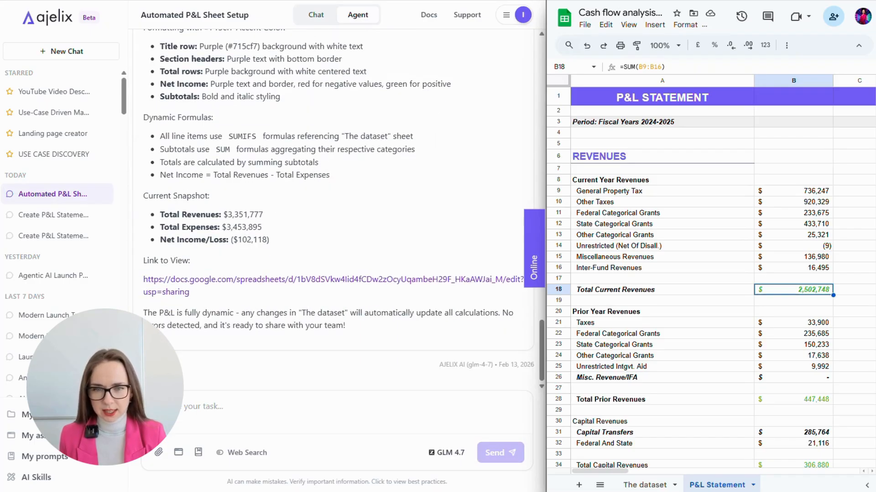
- Send the #715cf7 current vs prior year revenue bar chart request, then review The dataset and P&L Statement tabs
text(bar chart to compare current year vs prior year revenue streams in a cbar chart. Use the brand colors: #715cf7 and adjust the color pallete. Add the chart in the same sheet.)
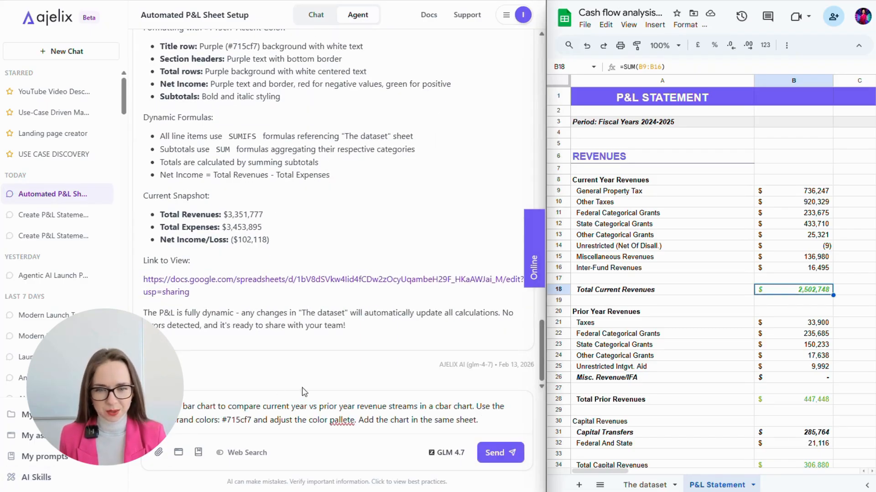
click(498, 453)
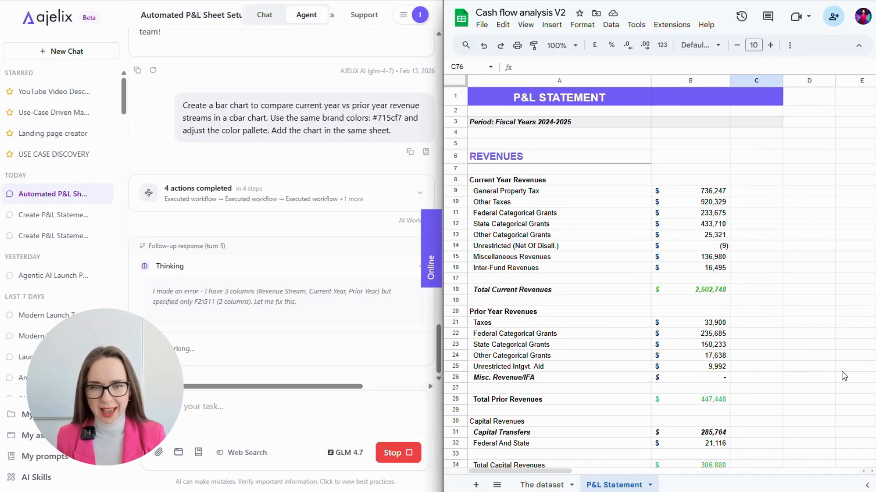
click(542, 485)
scroll(766, 344, right, 2)
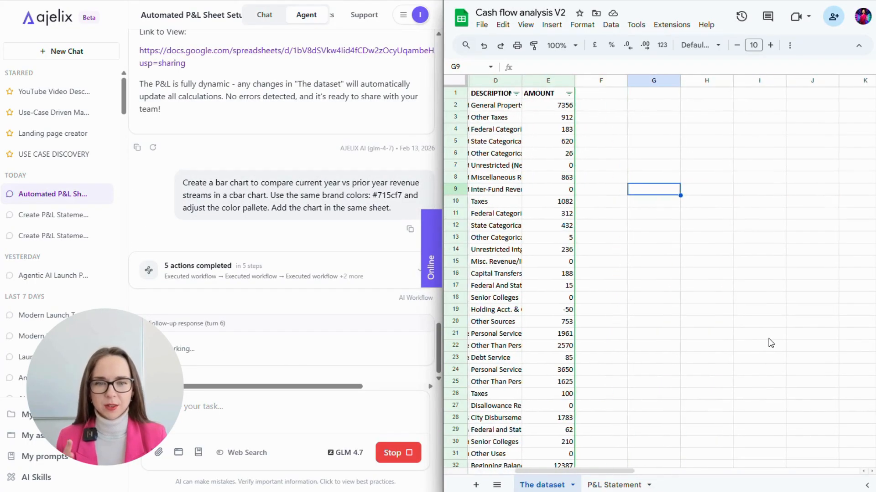
scroll(769, 343, left, 2)
scroll(769, 344, down, 4)
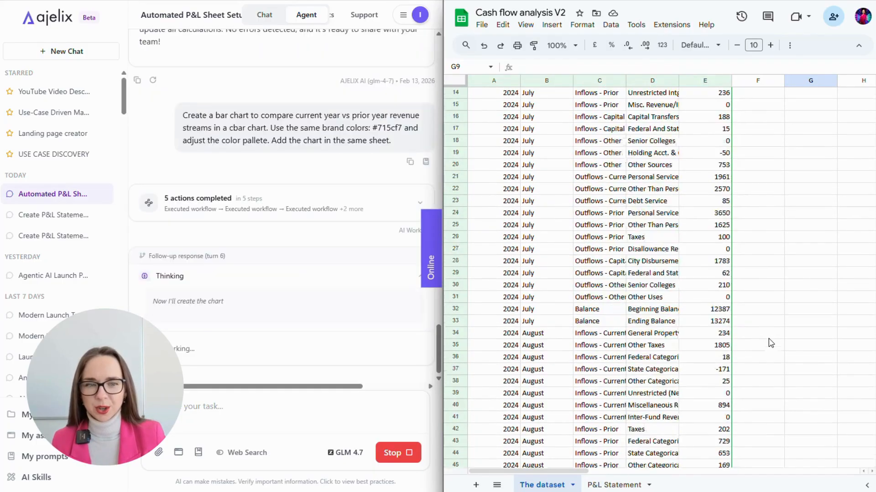
scroll(769, 343, up, 4)
click(607, 486)
scroll(773, 416, right, 4)
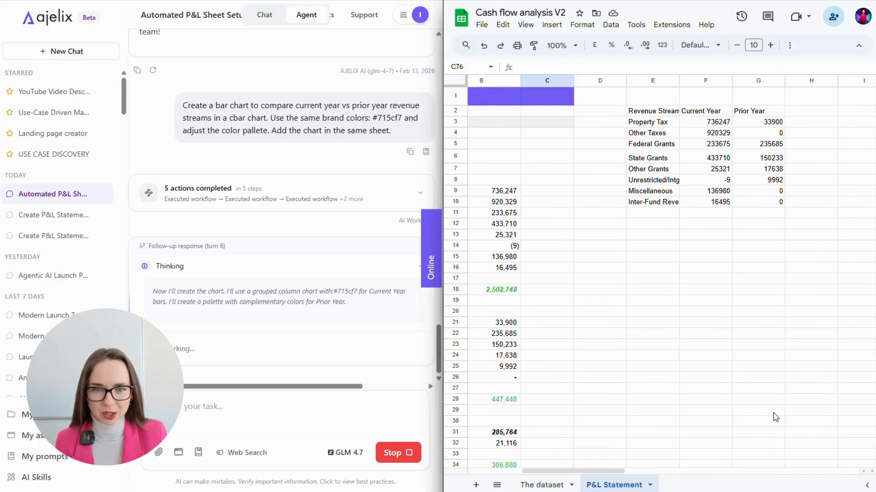
scroll(560, 344, right, 1)
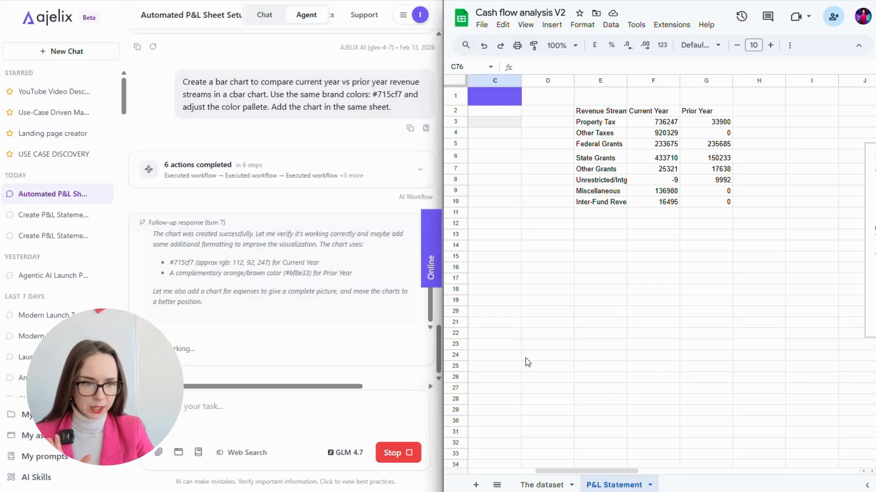
- Scroll across the P&L sheet to review the new Revenue Streams and Expense Comparison charts
scroll(529, 363, right, 6)
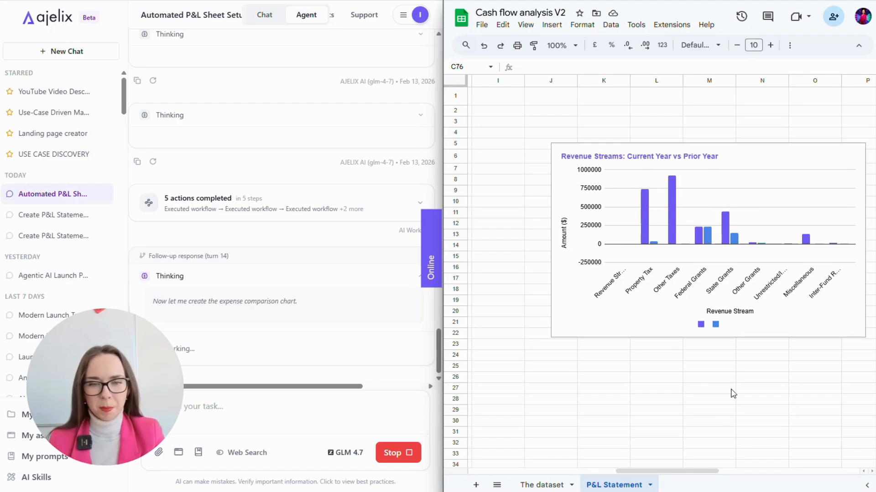
scroll(733, 391, left, 5)
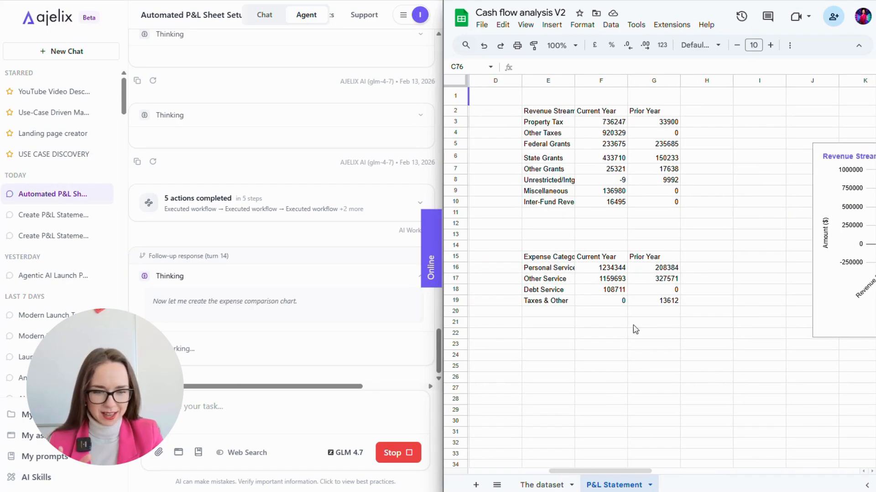
scroll(629, 372, down, 2)
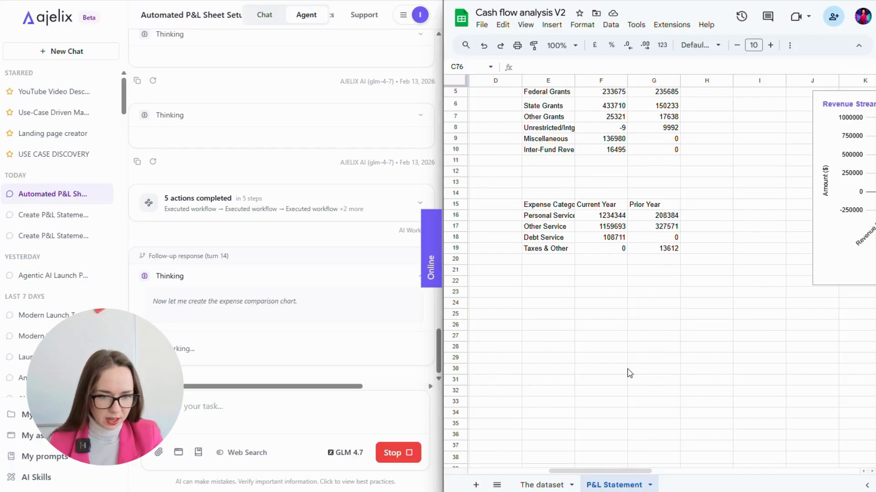
scroll(629, 373, right, 2)
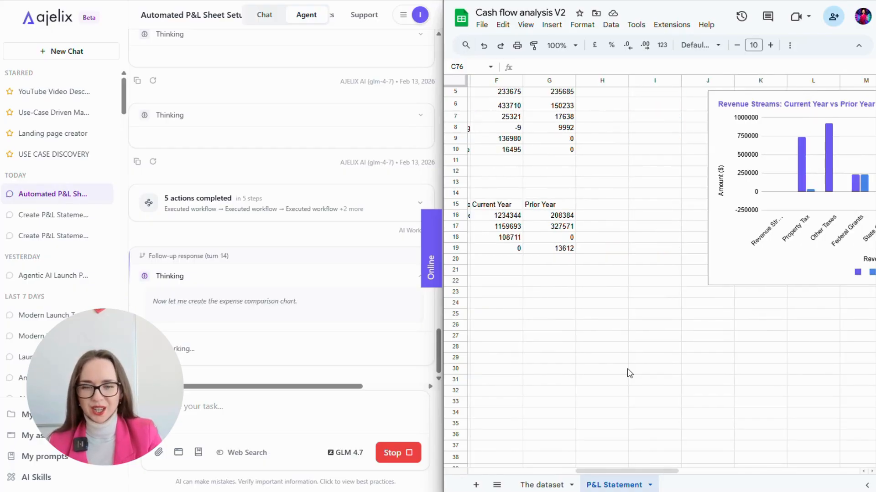
scroll(629, 373, right, 2)
scroll(630, 373, down, 5)
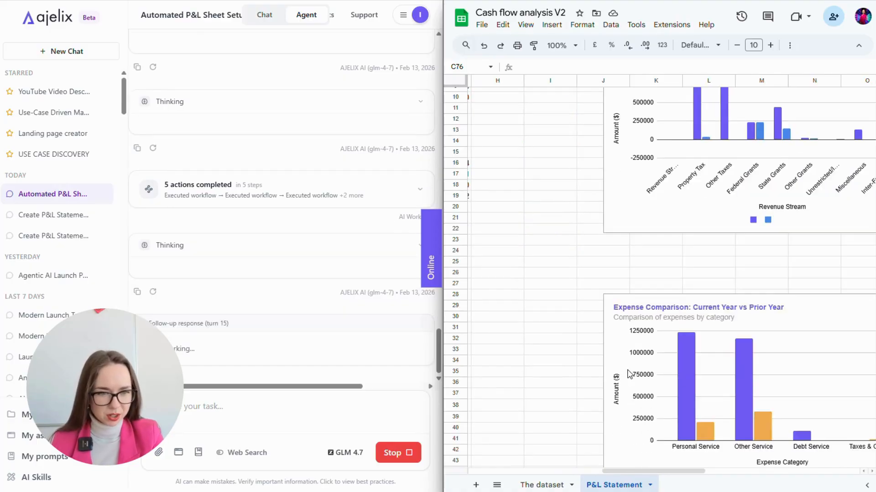
scroll(629, 373, right, 2)
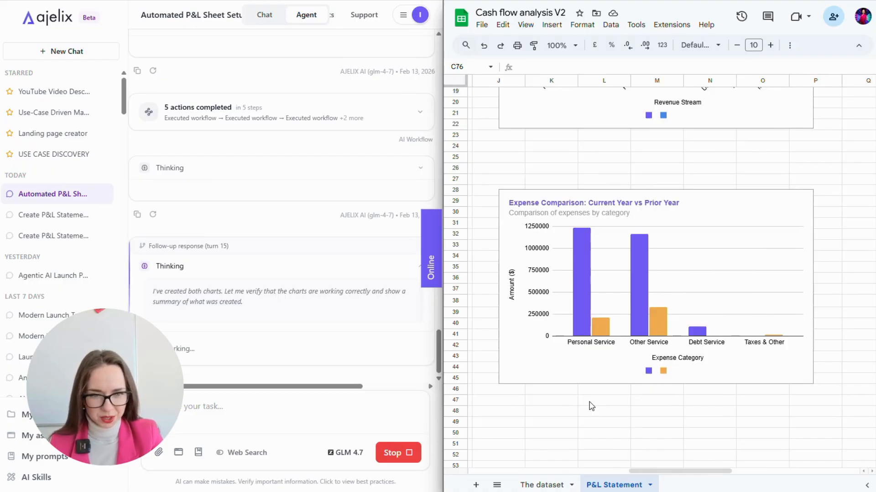
scroll(638, 312, up, 5)
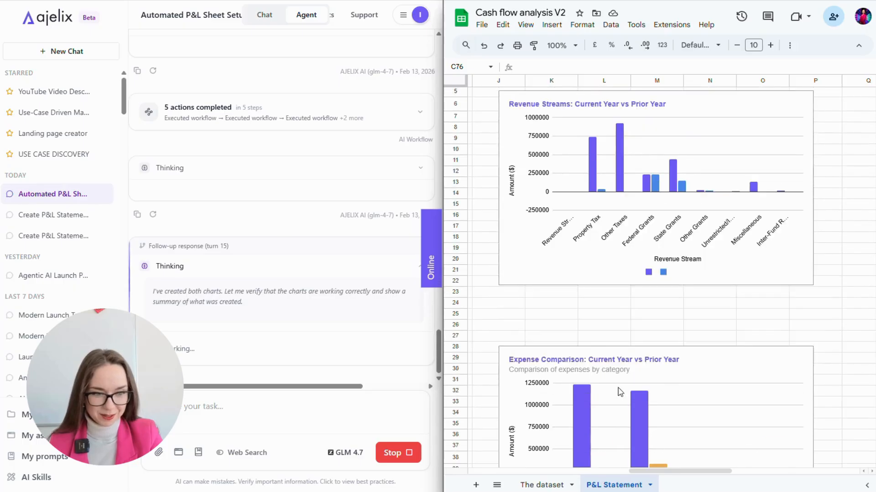
- Make the Revenue Streams chart taller and wider so its labels show in full
click(615, 266)
drag(657, 286, 654, 336)
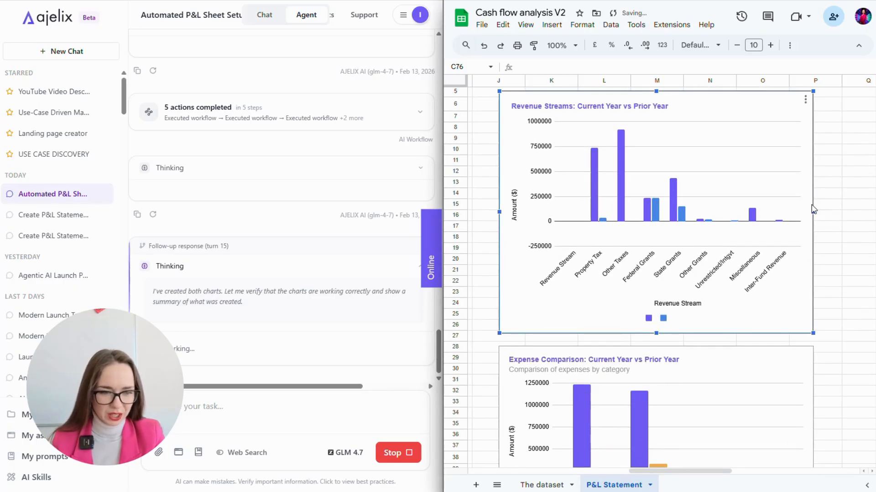
mouse_move(813, 213)
mouse_down()
mouse_move(854, 227)
mouse_move(825, 212)
mouse_up()
- Enlarge the Expense Comparison chart, then deselect both charts
scroll(789, 314, down, 5)
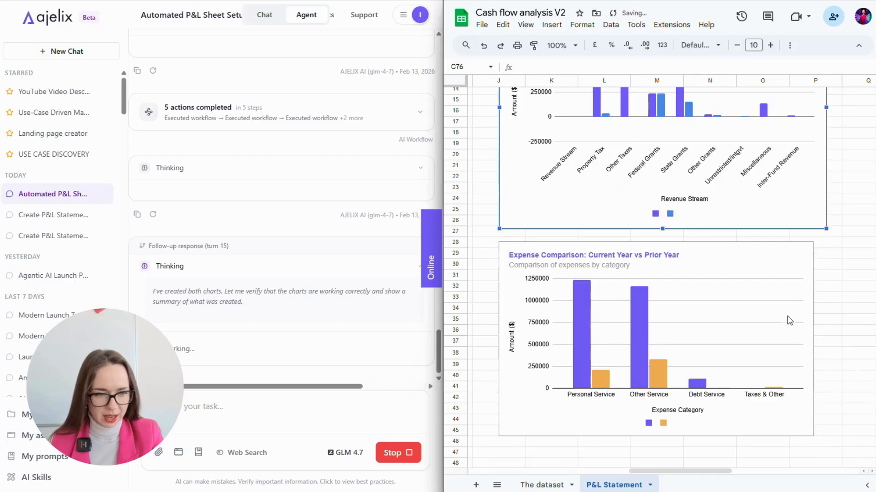
click(801, 294)
scroll(799, 297, down, 2)
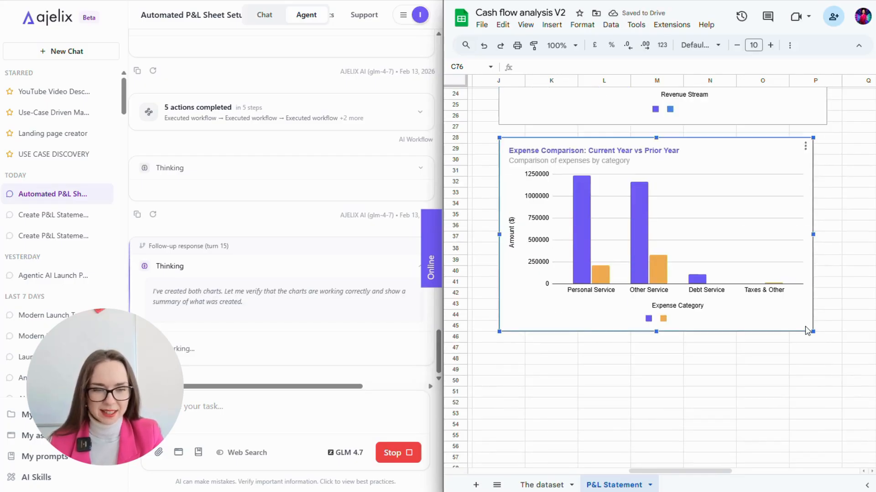
drag(813, 331, 836, 346)
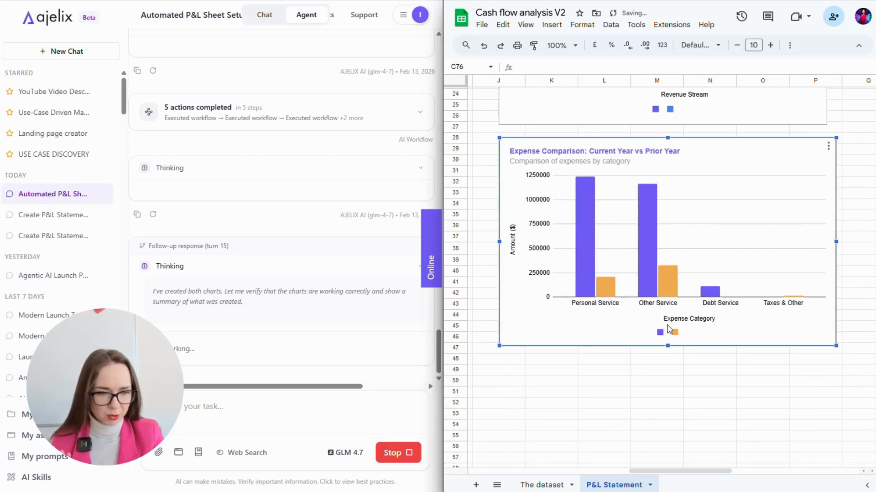
scroll(567, 298, left, 3)
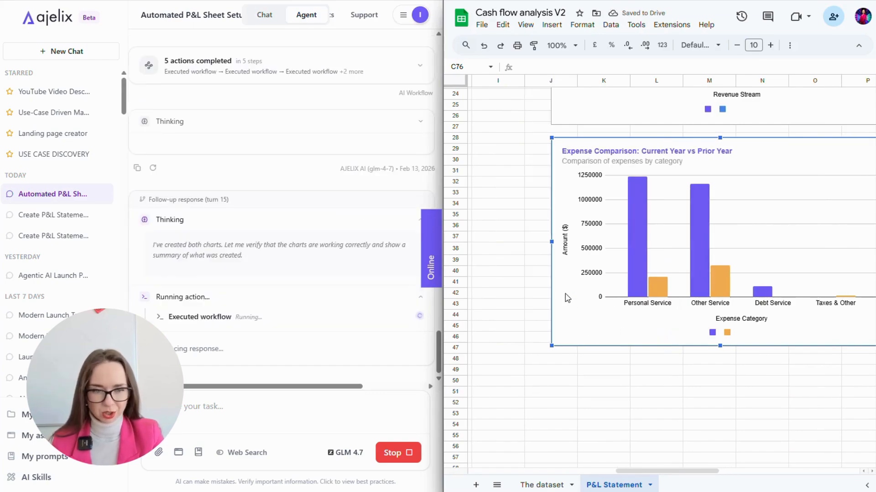
scroll(567, 298, left, 3)
scroll(635, 305, up, 6)
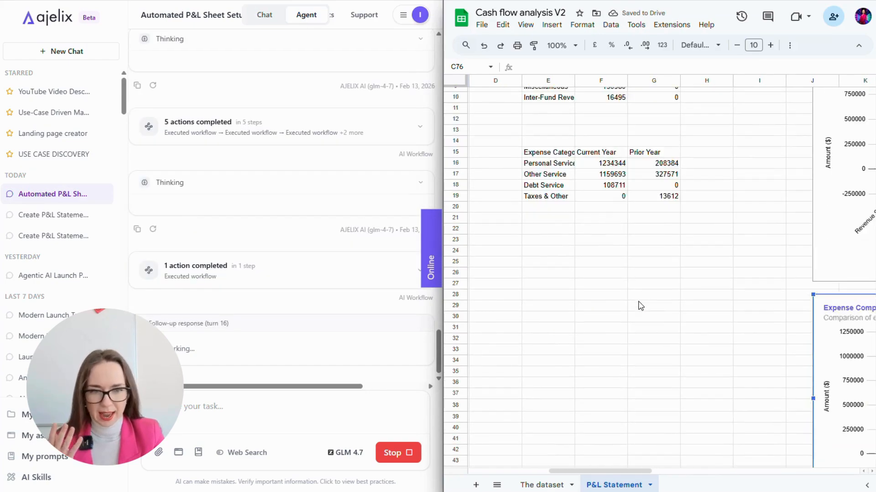
scroll(644, 305, up, 2)
click(657, 270)
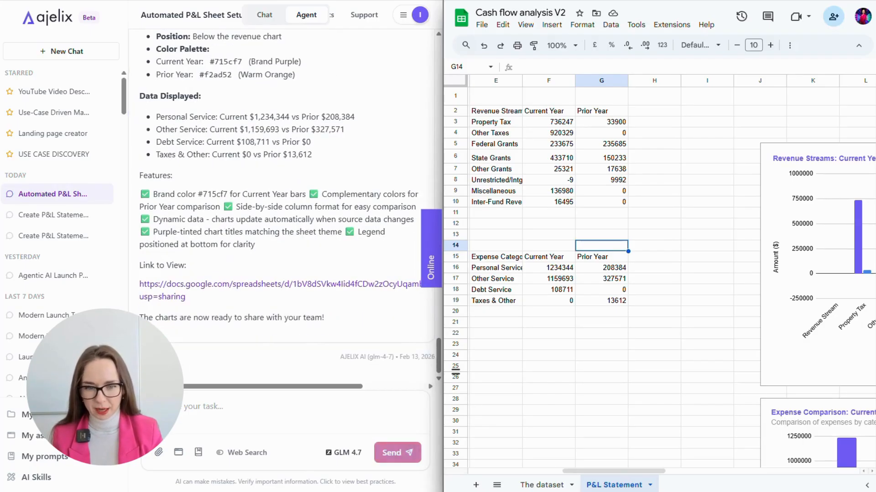
- Ask the agent for a cash flow analysis in a new sheet, professionally formatted in brand colours with formulas
text(Now create a cash )
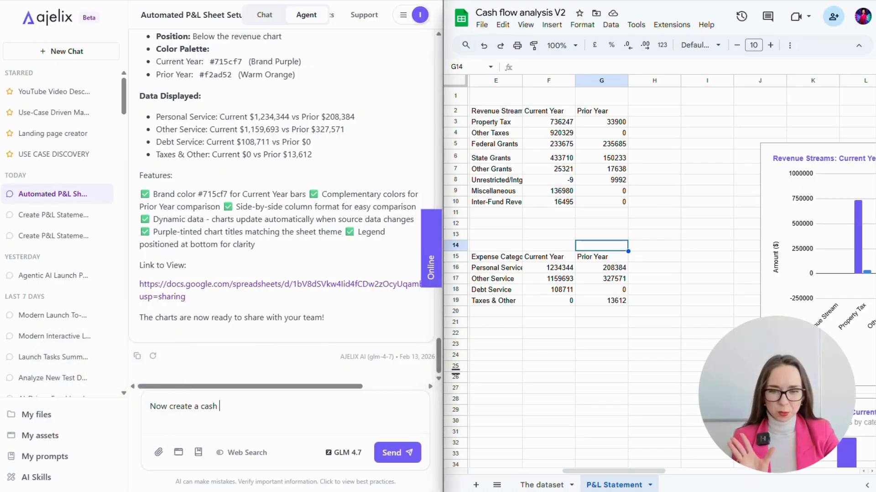
text(flow analysis in new sheets a)
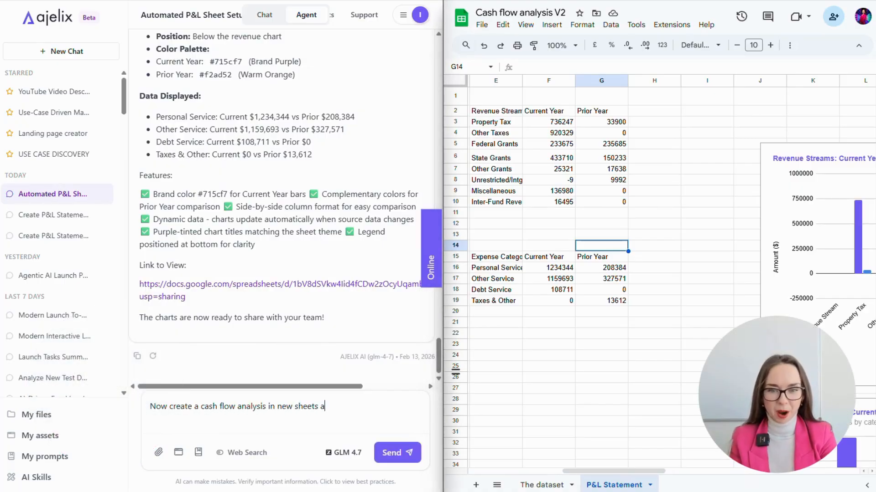
text(nd)
key(BackSpace)
key(BackSpace)
key(BackSpace)
key(BackSpace)
text(make su)
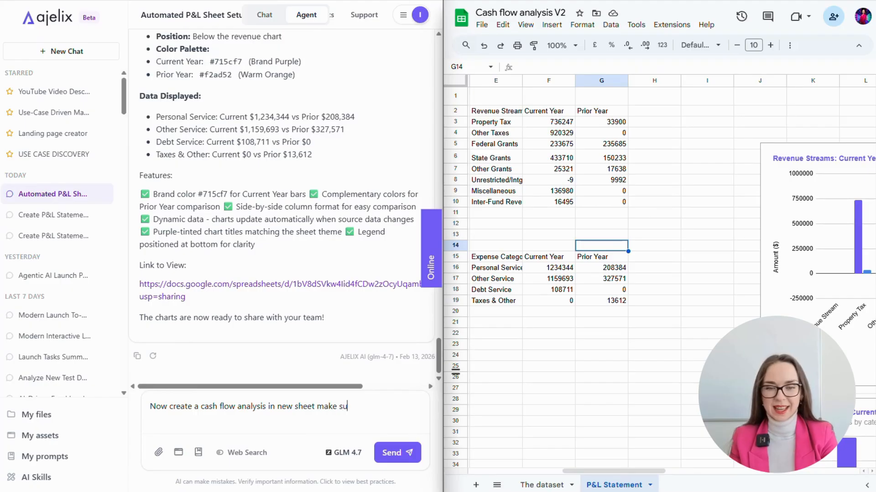
text(re it's )
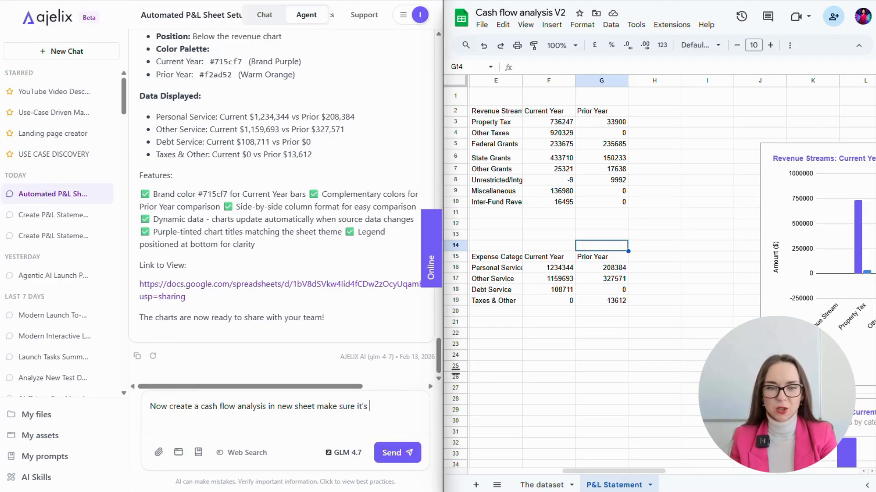
text(formatted professi)
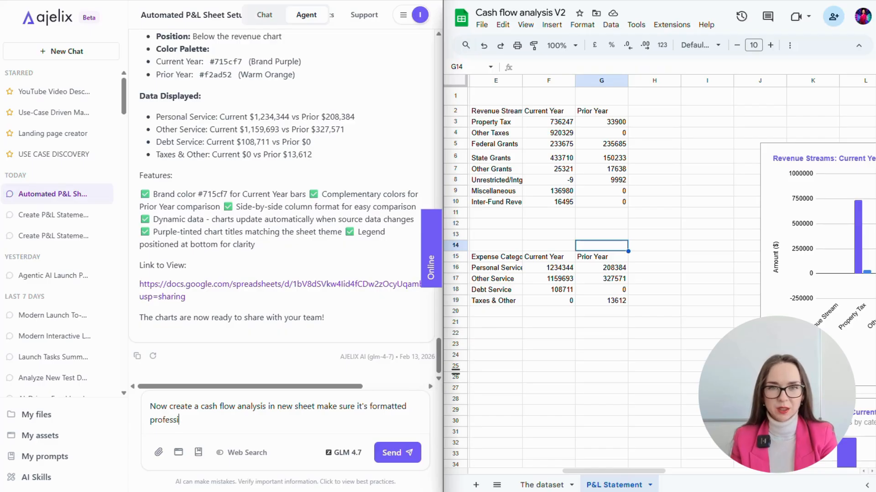
text(onaly using the same brand colo)
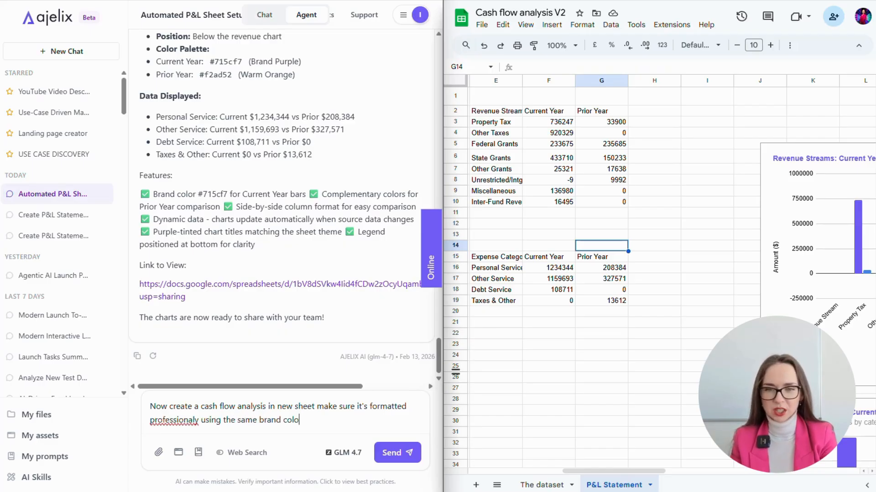
text(rs and all the formulas should be dyn)
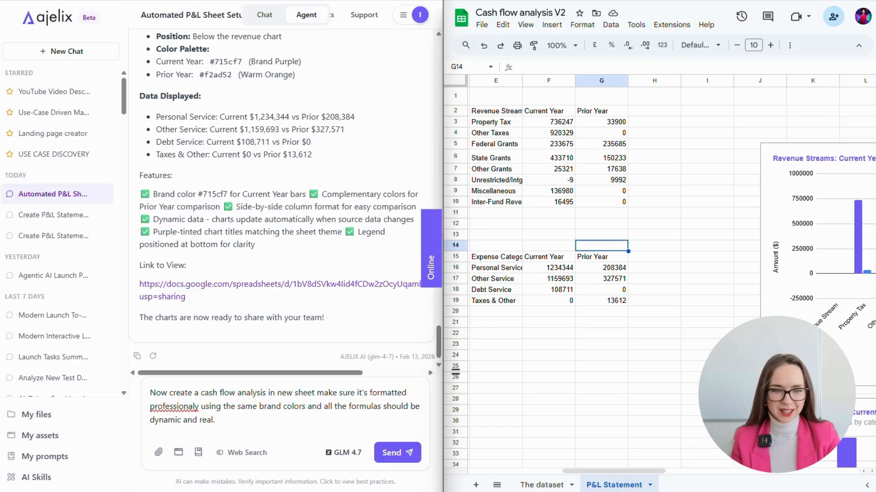
text(amic and real. create also )
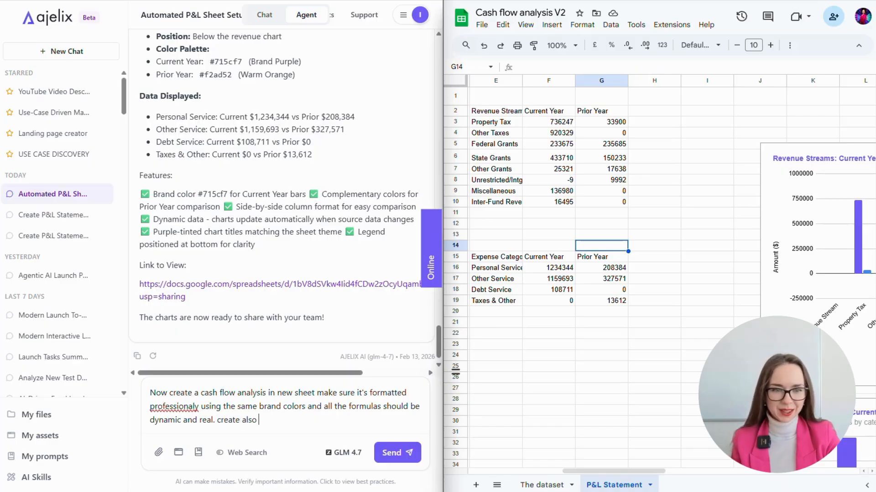
text(one chart to showcase most imp)
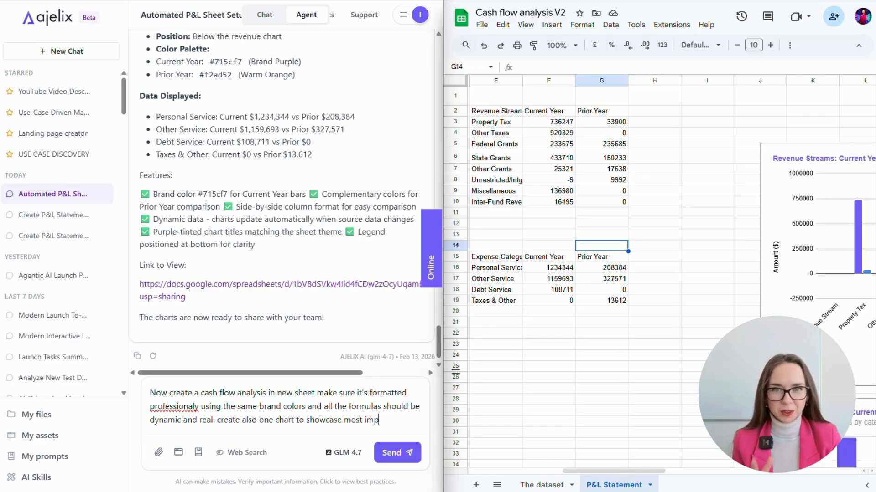
text(ortant insights.)
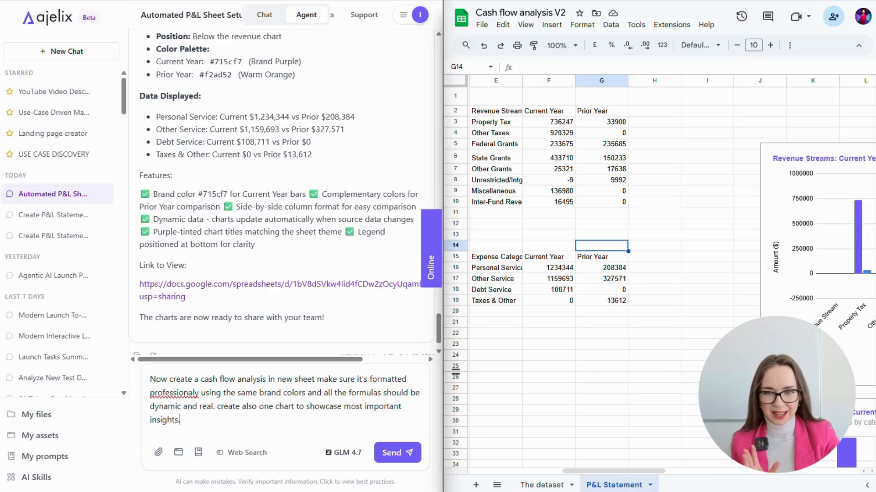
key(Return)
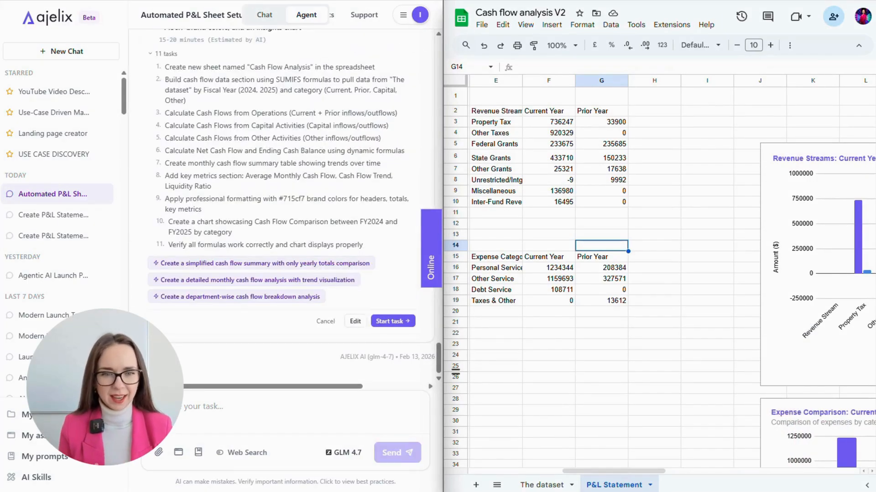
- Review the agent's 11-task Cash Flow Analysis plan and start it
scroll(209, 145, up, 3)
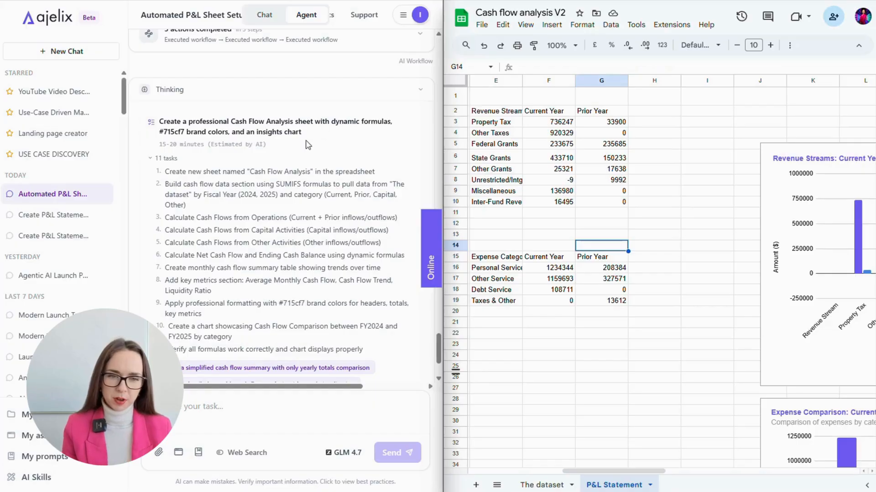
scroll(358, 216, down, 3)
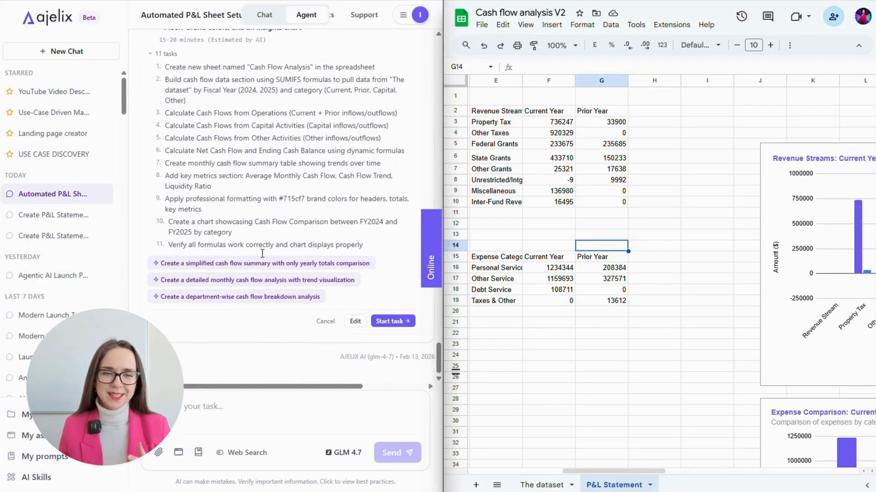
click(383, 322)
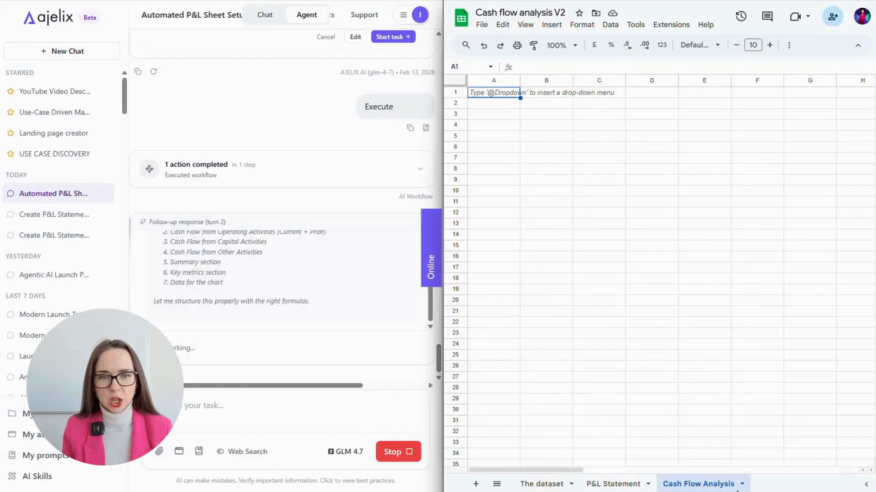
- Check the capital, other-activity, summary and ending balance formulas for 2025 and 2024
click(759, 387)
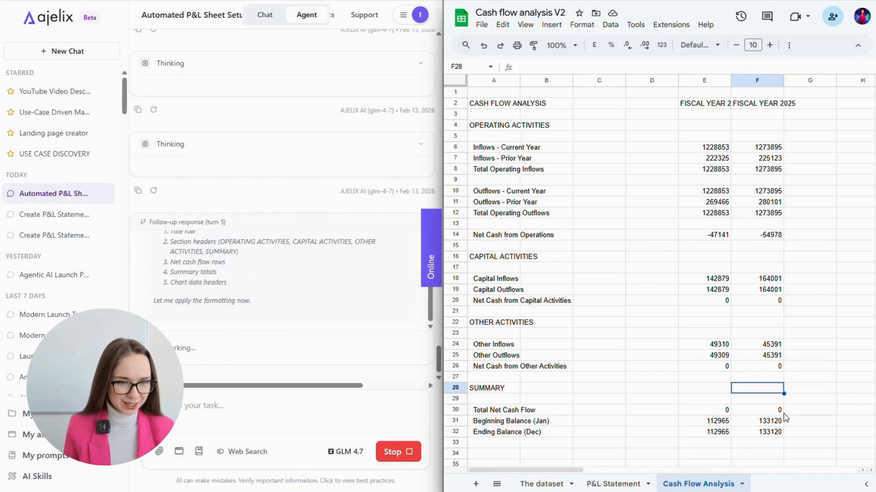
click(771, 301)
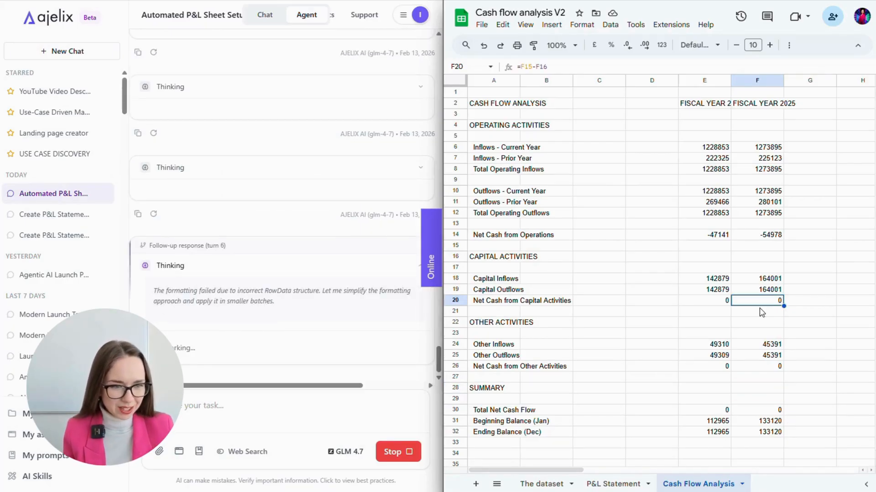
click(759, 345)
click(756, 356)
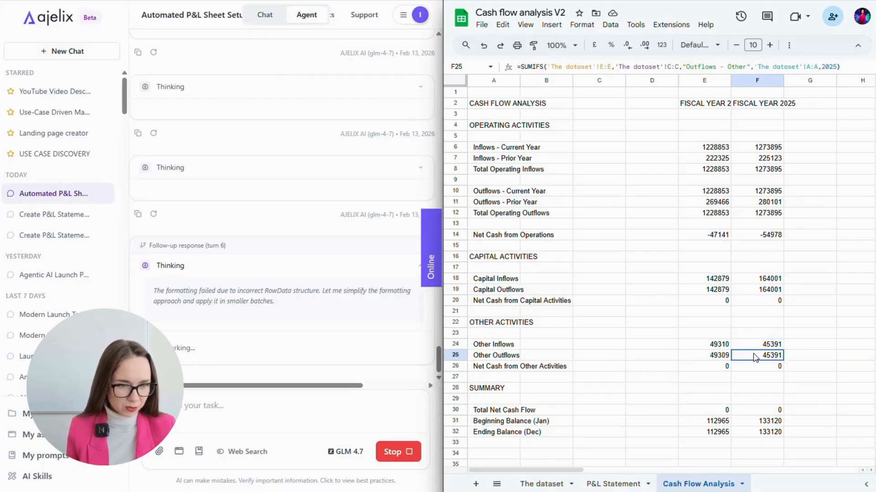
click(755, 367)
click(752, 410)
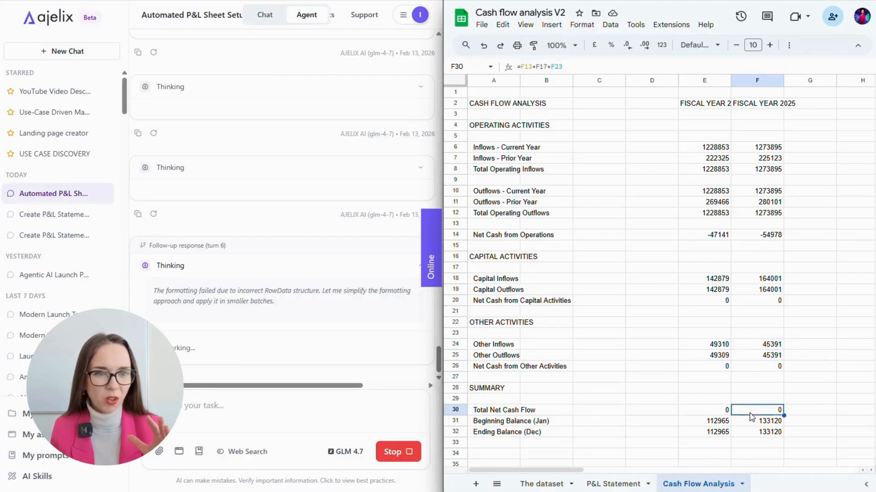
click(752, 421)
click(748, 432)
click(717, 433)
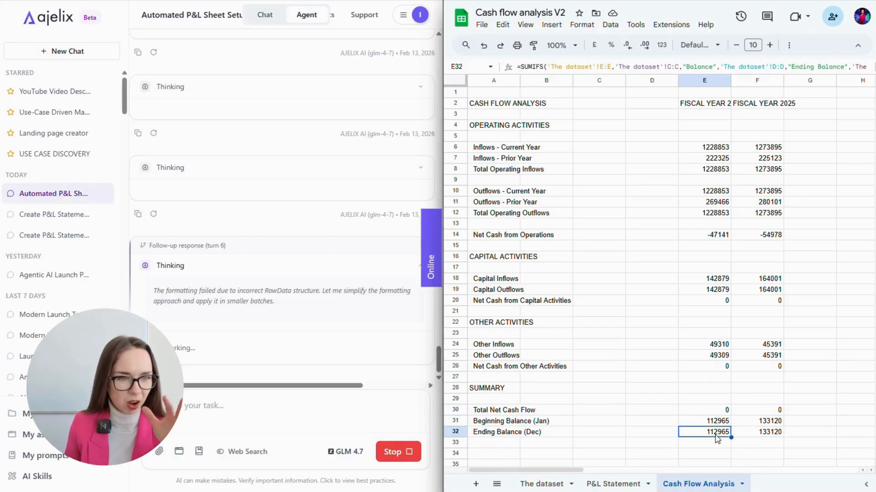
click(712, 411)
click(715, 358)
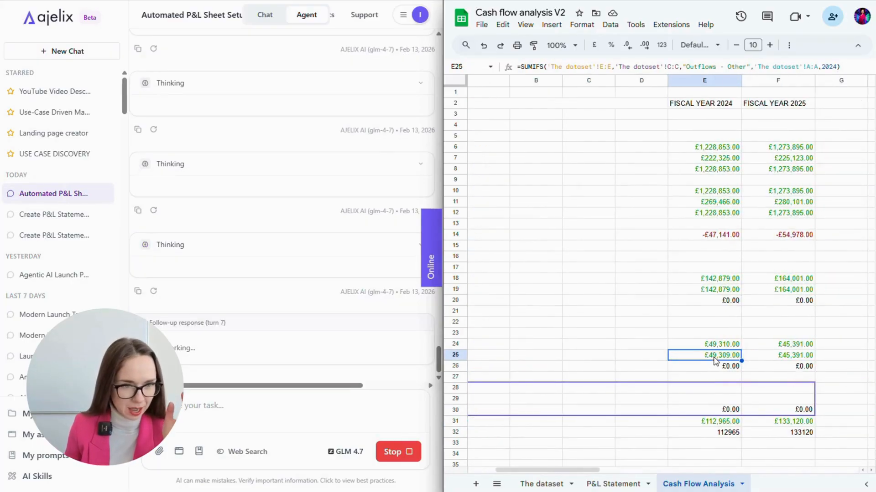
- Check the 2024 operating inflow, outflow and net cash from operations formulas
click(680, 149)
click(676, 169)
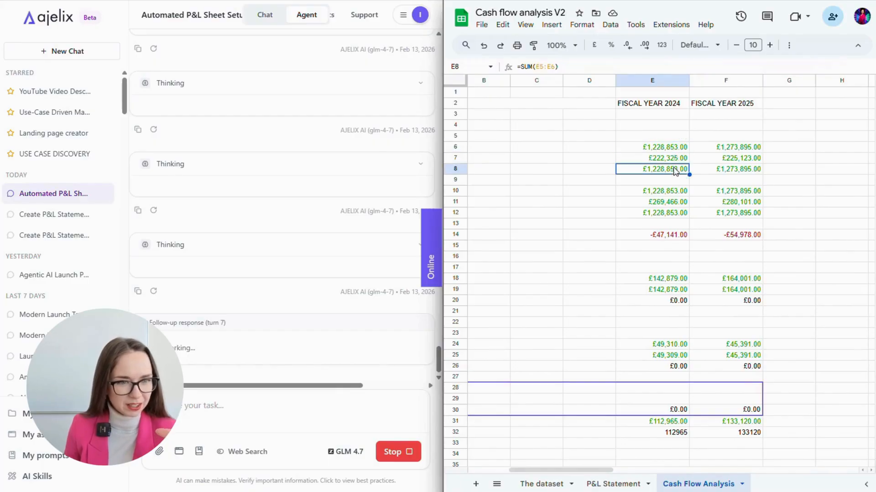
click(665, 192)
click(662, 203)
click(663, 213)
click(663, 235)
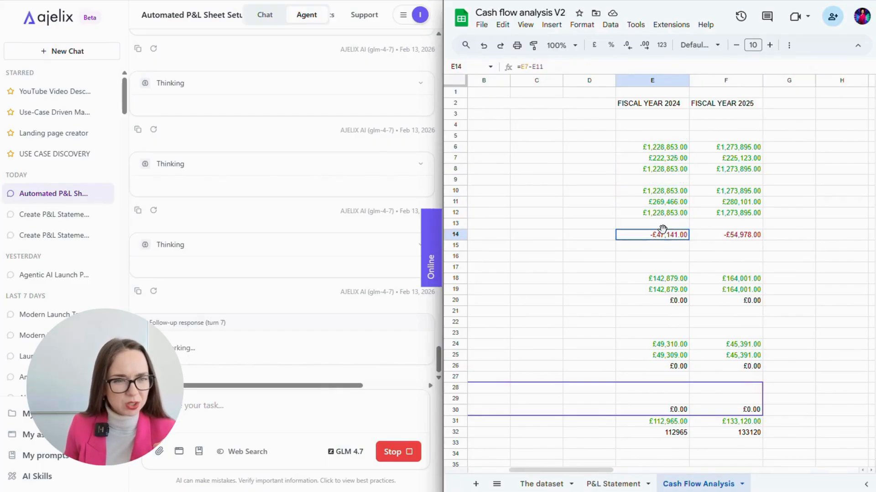
- Check the 2025 operating formulas, net operations and capital inflows formula
click(731, 150)
click(730, 158)
click(729, 169)
click(728, 192)
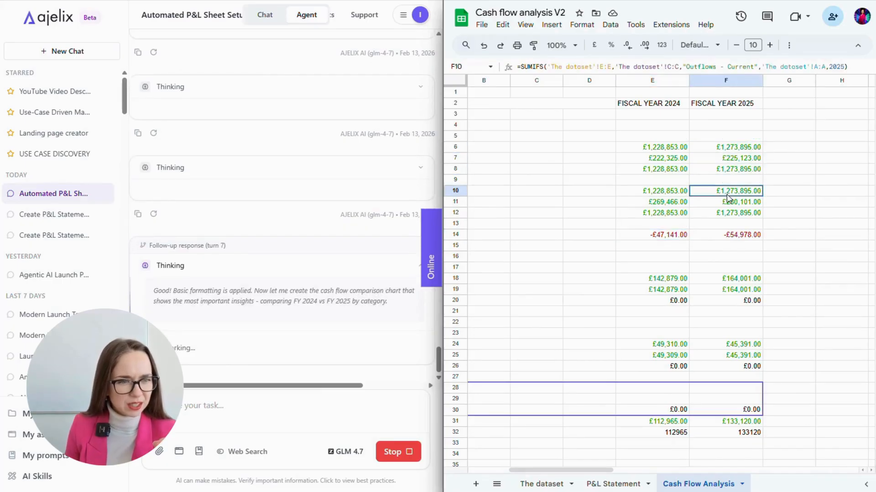
click(726, 202)
click(724, 213)
click(722, 233)
click(714, 280)
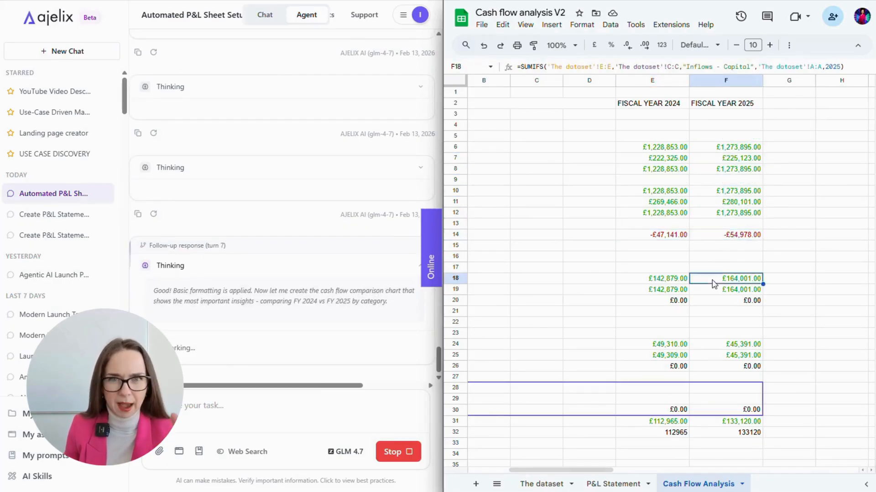
scroll(821, 351, down, 3)
scroll(821, 350, left, 3)
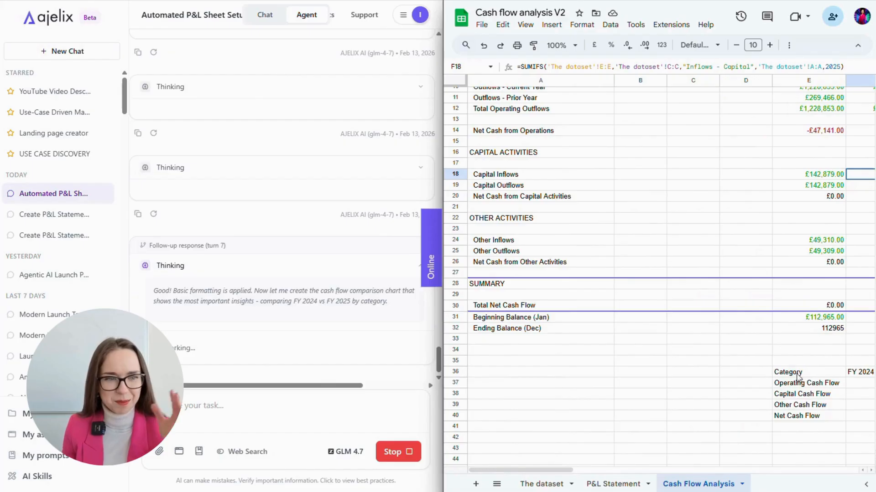
- Check the new chart-data table's FY 2025 column and the 2024 Net Cash Flow value
click(652, 306)
click(709, 361)
scroll(779, 375, right, 1)
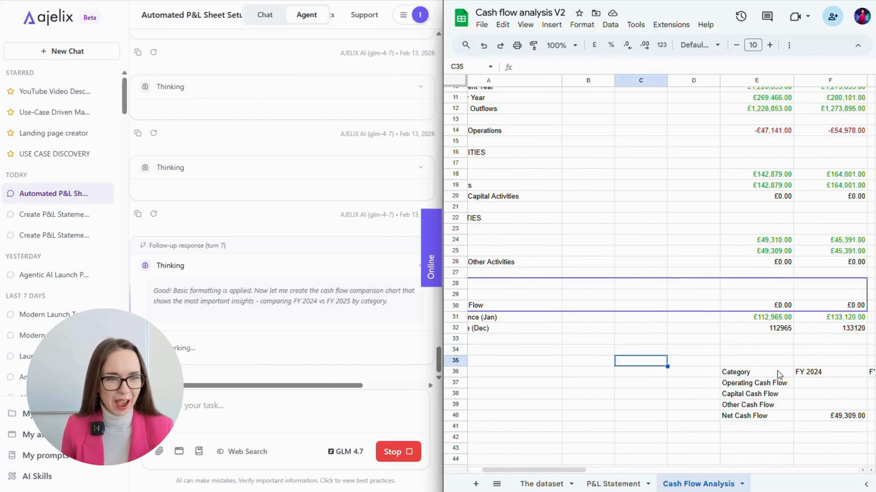
scroll(779, 375, right, 2)
click(778, 375)
scroll(778, 379, down, 5)
scroll(778, 373, right, 2)
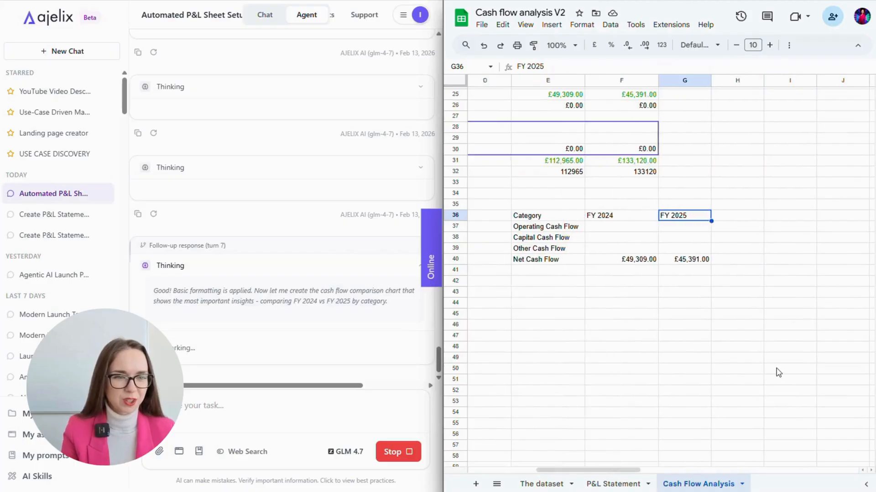
click(630, 259)
scroll(639, 279, left, 4)
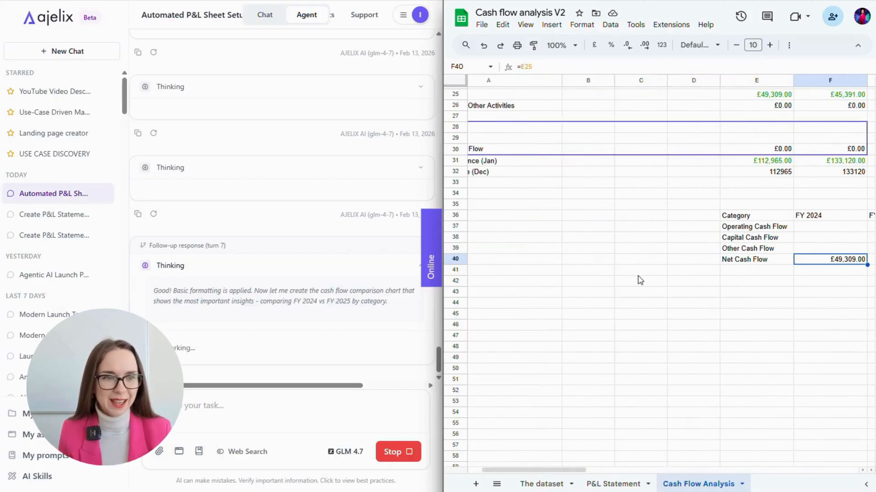
scroll(641, 280, left, 1)
scroll(705, 294, up, 3)
scroll(706, 293, right, 3)
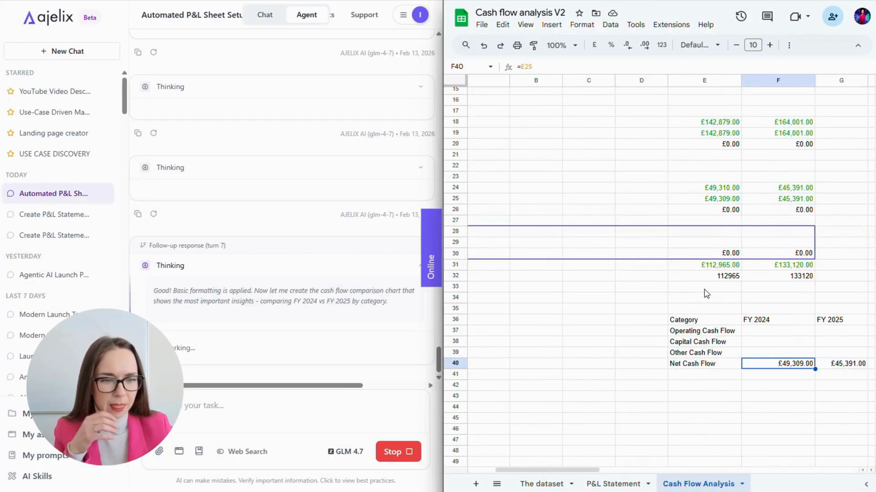
scroll(707, 293, down, 3)
scroll(706, 293, right, 2)
scroll(708, 293, left, 3)
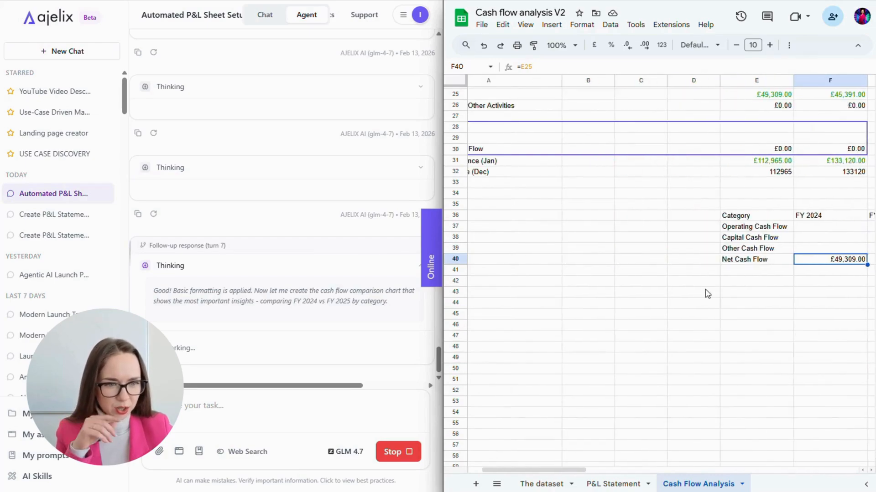
scroll(706, 293, left, 2)
- Zoom the sheet to 90%, then 75%, and widen the Sheets pane
click(562, 45)
click(563, 94)
scroll(608, 247, up, 2)
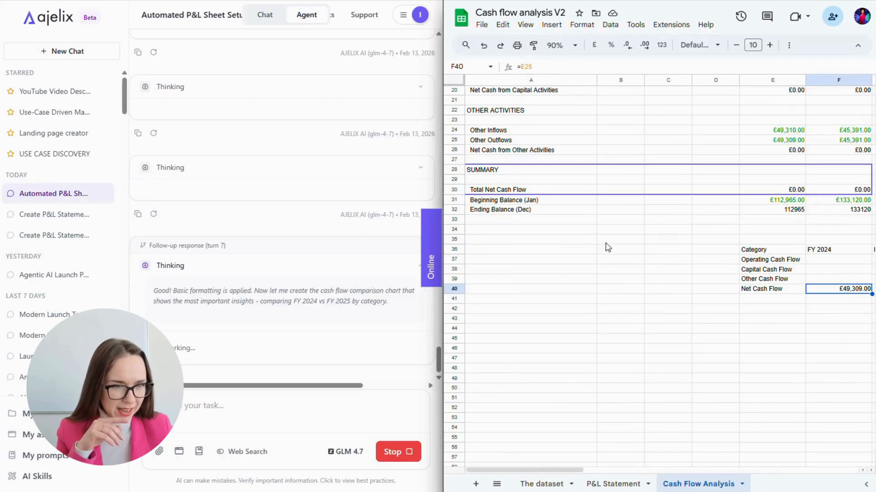
click(562, 46)
click(561, 77)
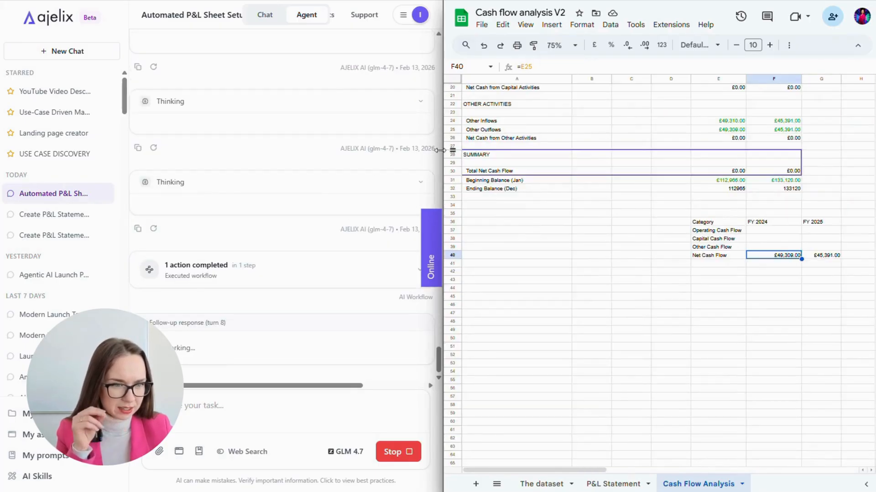
drag(440, 150, 401, 151)
- Scroll to view the new Cash Flow Comparison chart beside the table
scroll(521, 378, up, 5)
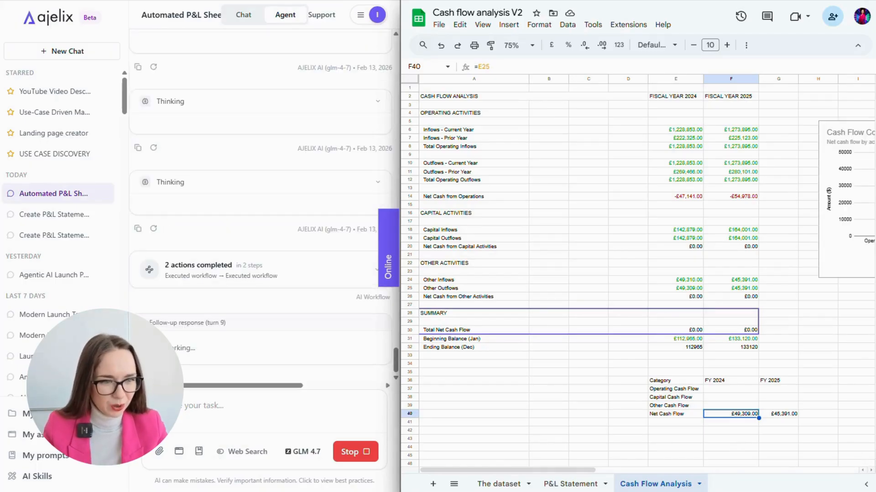
scroll(852, 388, right, 5)
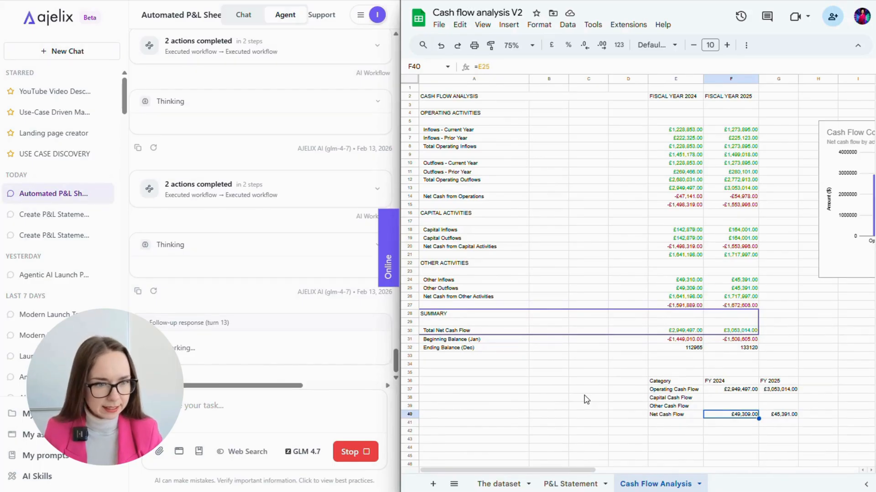
- Check the corrected FY 2025 and FY 2024 operating formulas, including Net Cash from Operations
click(693, 205)
click(735, 197)
key(Up)
key(Up)
key(Up)
key(Up)
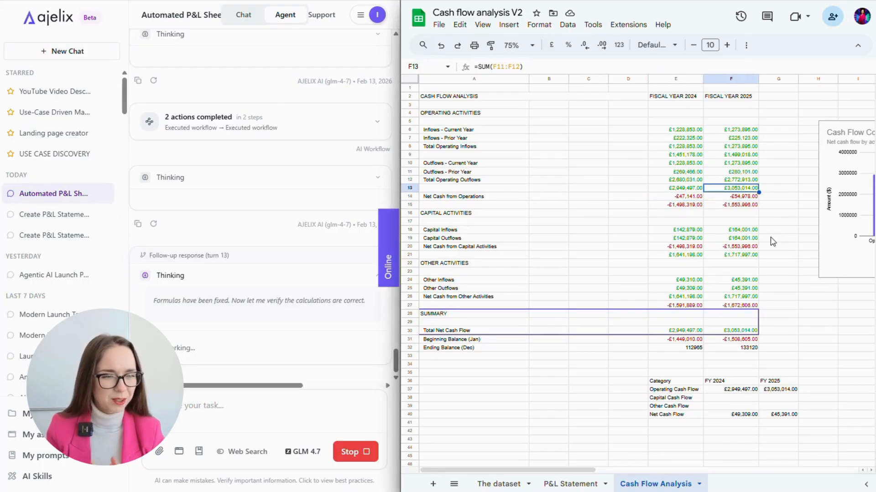
key(Up)
key(Up)
key(Up)
key(Left)
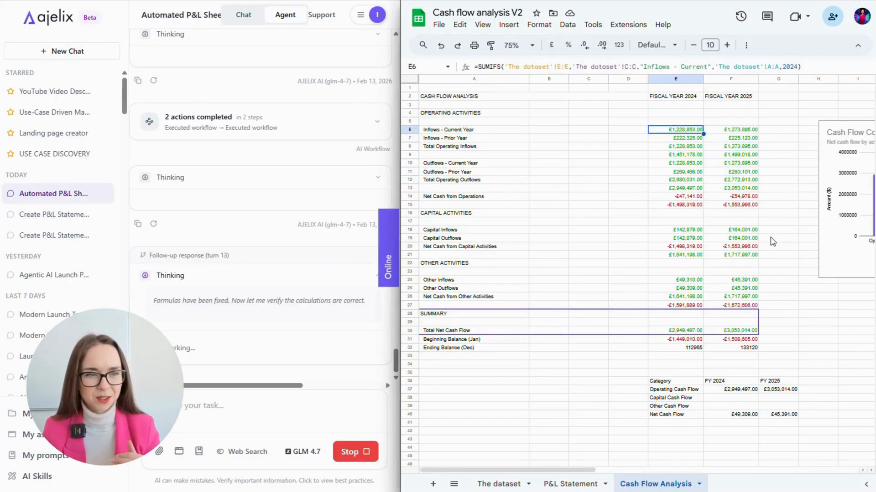
key(Down)
key(Down)
key(Down)
key(Down)
key(Down)
key(Down)
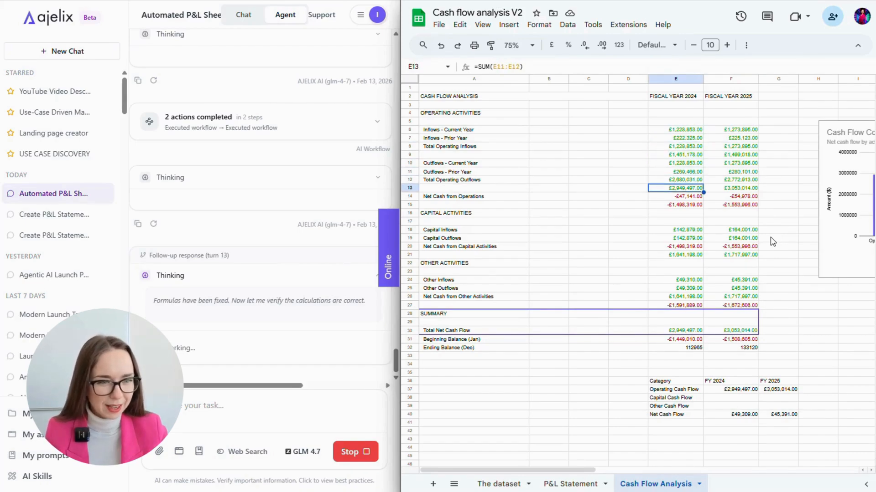
key(Down)
key(Down)
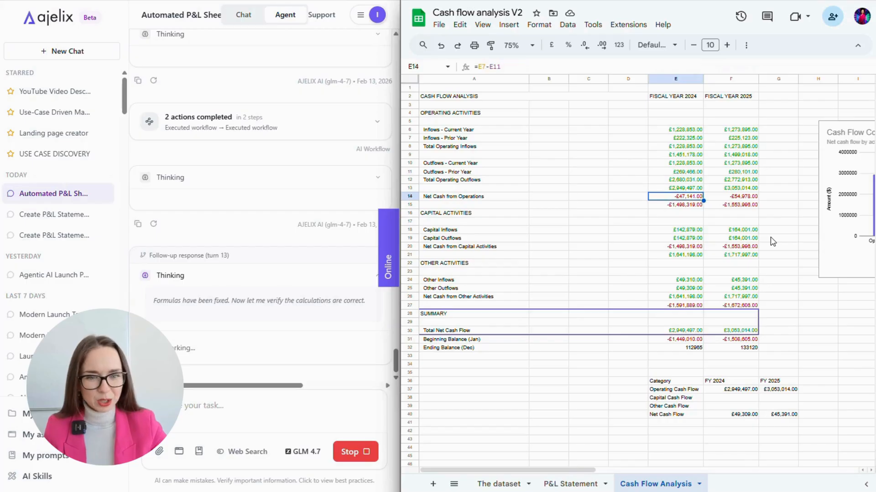
key(Up)
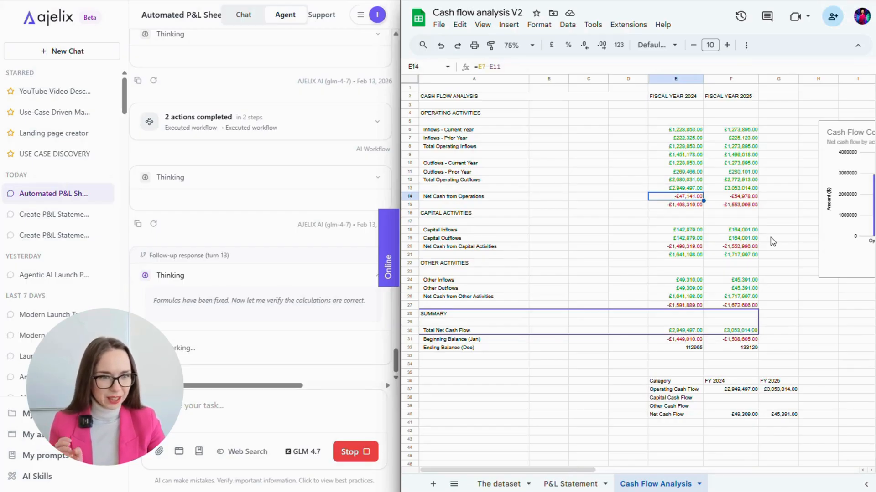
- Check the capital, other activities and Ending Balance formulas, then the FY 2025 summary column
key(Down)
key(Down)
key(Down)
key(Down)
key(Down)
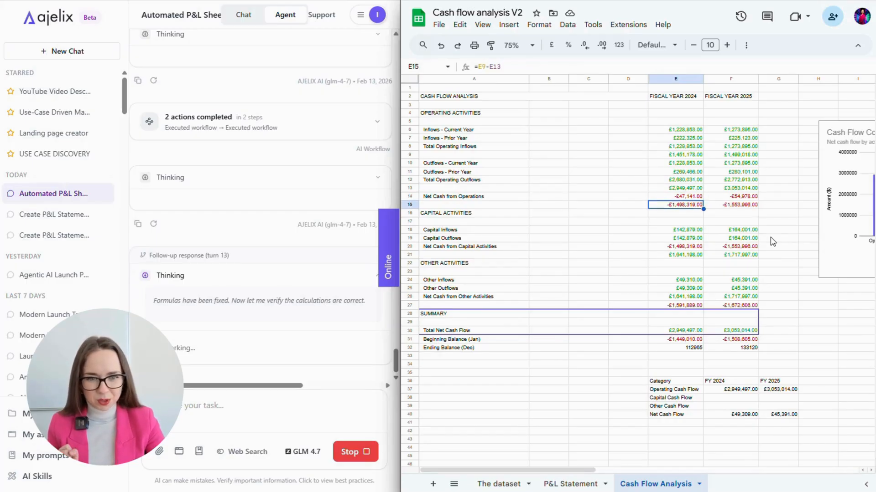
key(Down)
key(Down)
key(Down)
key(Down)
key(Down)
key(Down)
key(Down)
key(Down)
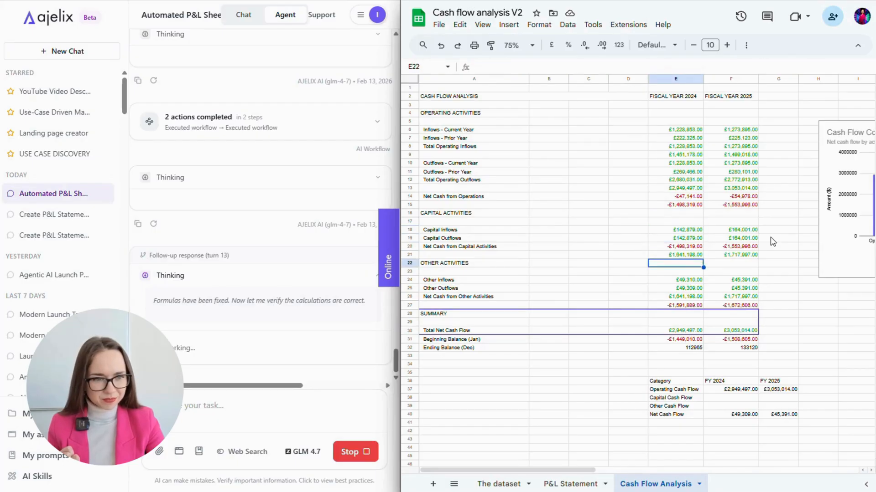
key(Down)
key(Down)
key(Down)
key(Down)
key(Down)
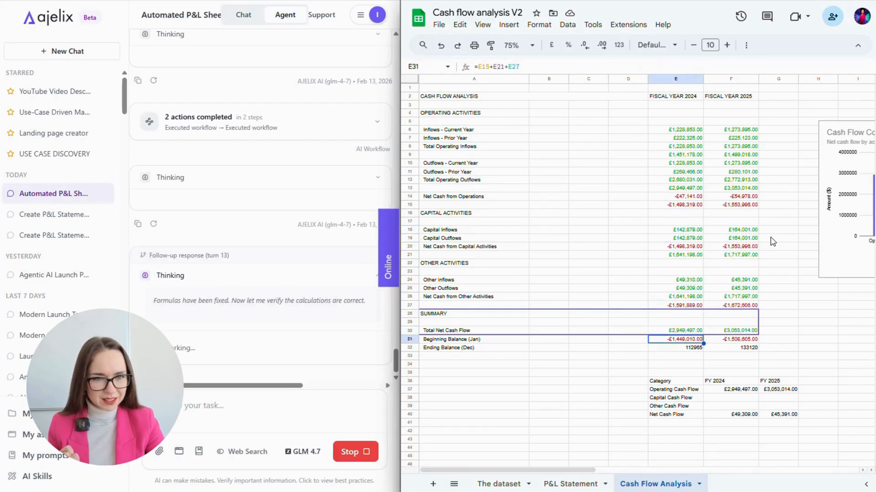
key(Right)
key(Up)
key(Up)
key(Up)
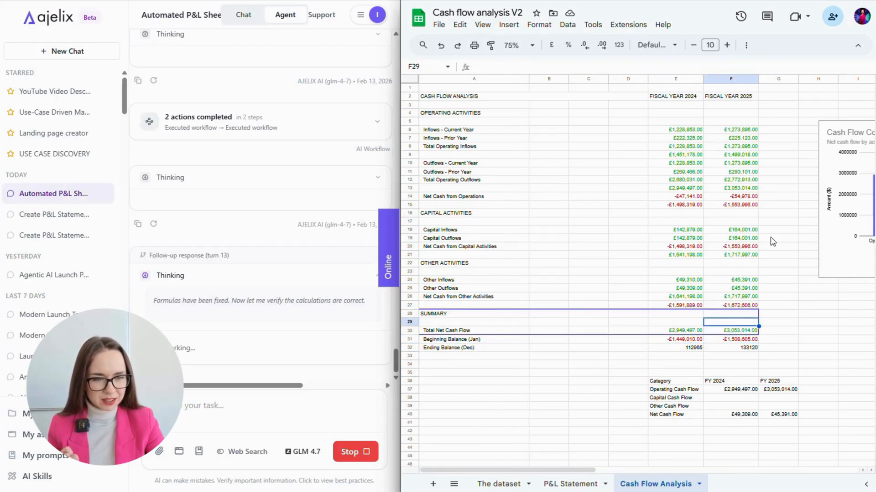
scroll(772, 241, right, 5)
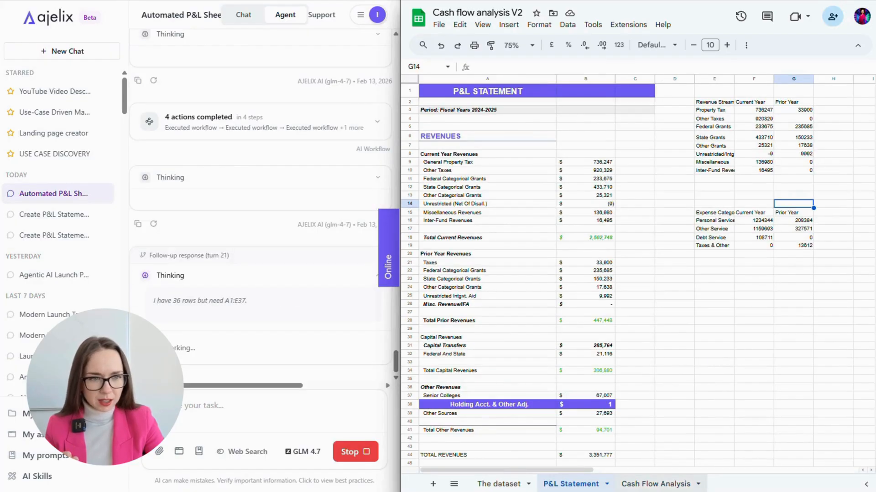
- Glance at the Cash Flow Analysis sheet, then scroll through the P&L Statement charts
click(664, 486)
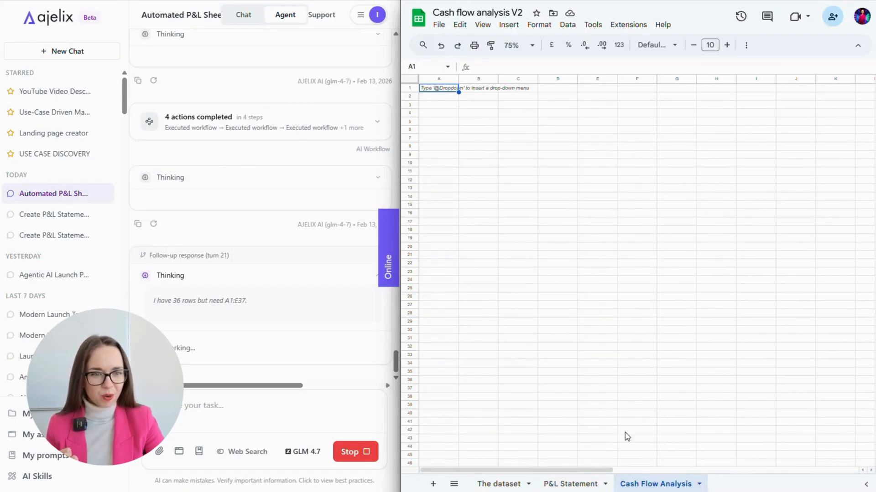
click(583, 485)
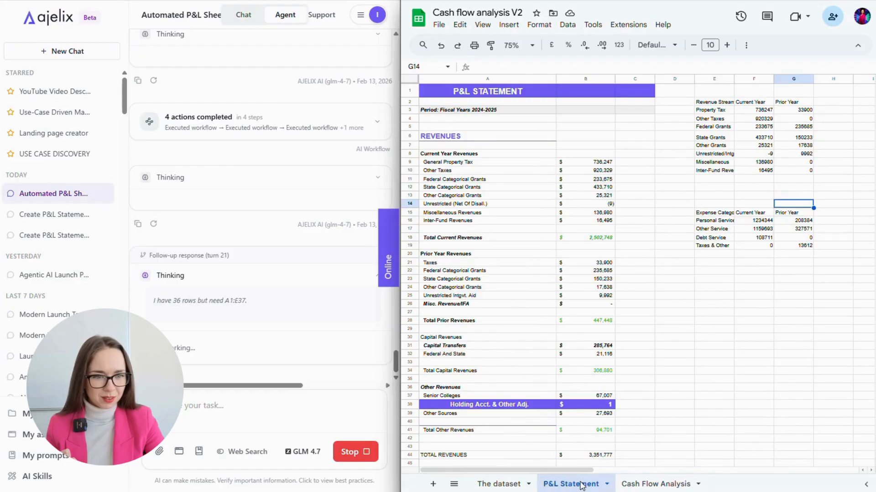
scroll(660, 434, down, 15)
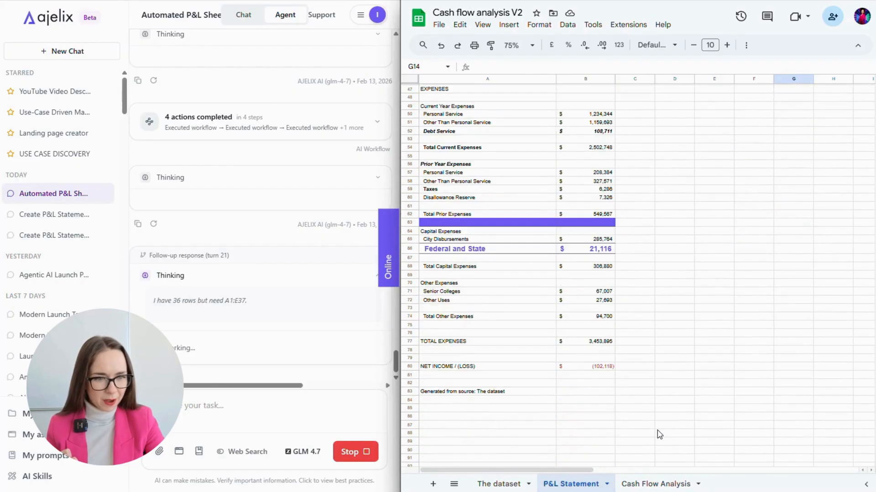
scroll(660, 434, up, 15)
scroll(659, 435, right, 5)
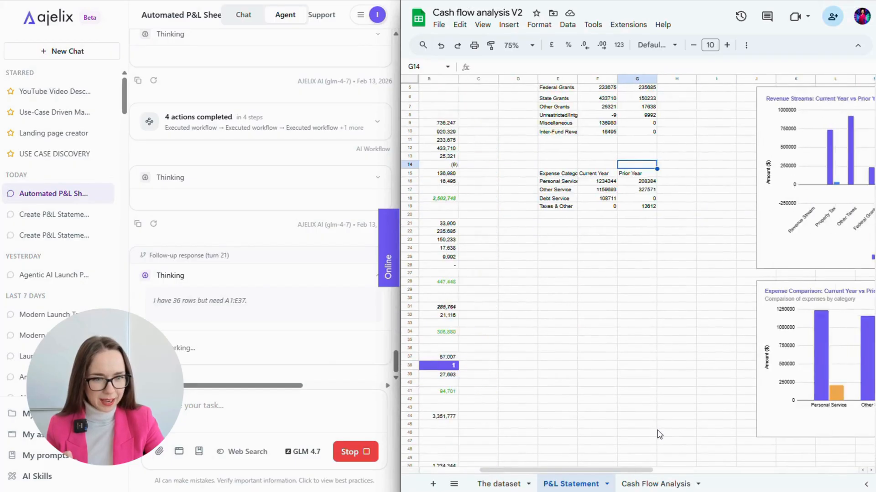
scroll(660, 435, up, 2)
scroll(659, 435, right, 1)
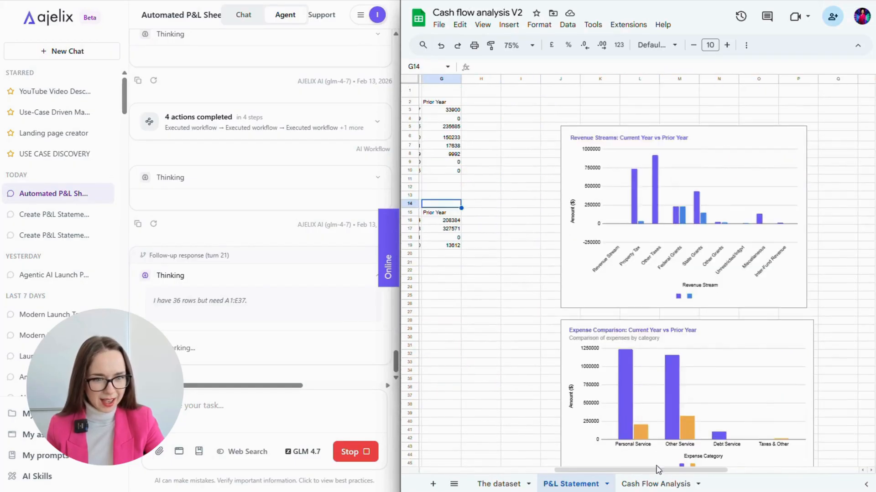
- Revisit the Cash Flow Analysis sheet and scroll across its contents
click(655, 482)
click(627, 433)
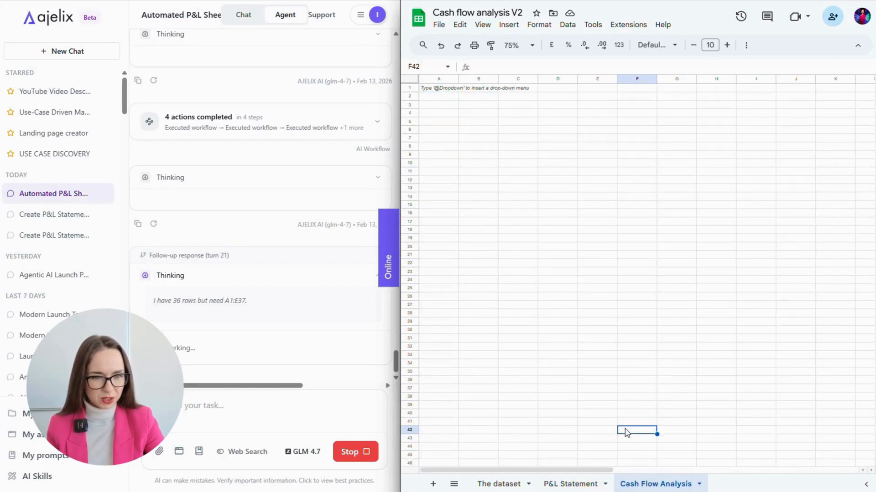
scroll(627, 433, right, 1)
scroll(626, 434, left, 1)
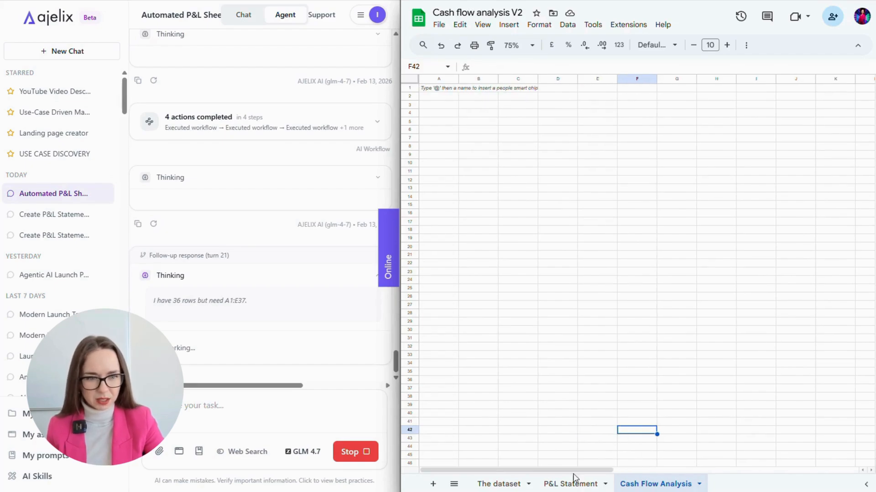
- Scroll through the P&L Statement expense rows, then return to the Cash Flow Analysis sheet
click(569, 485)
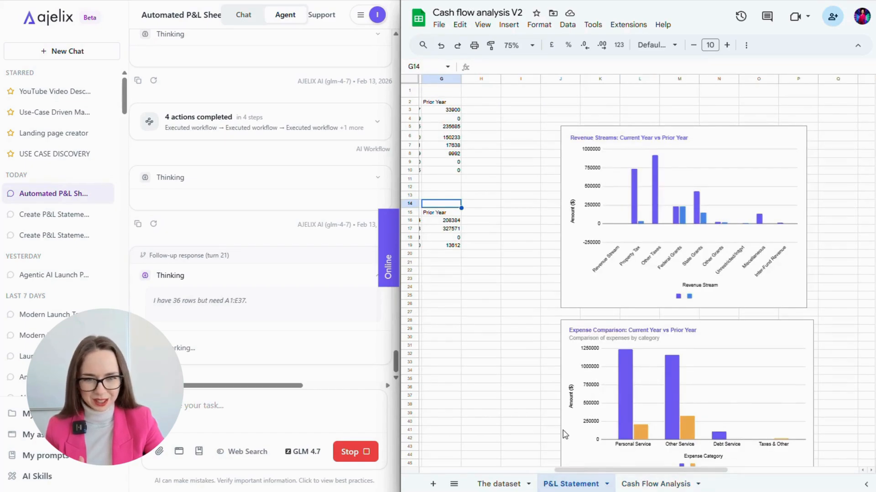
scroll(564, 434, down, 2)
scroll(566, 434, left, 6)
scroll(570, 436, down, 10)
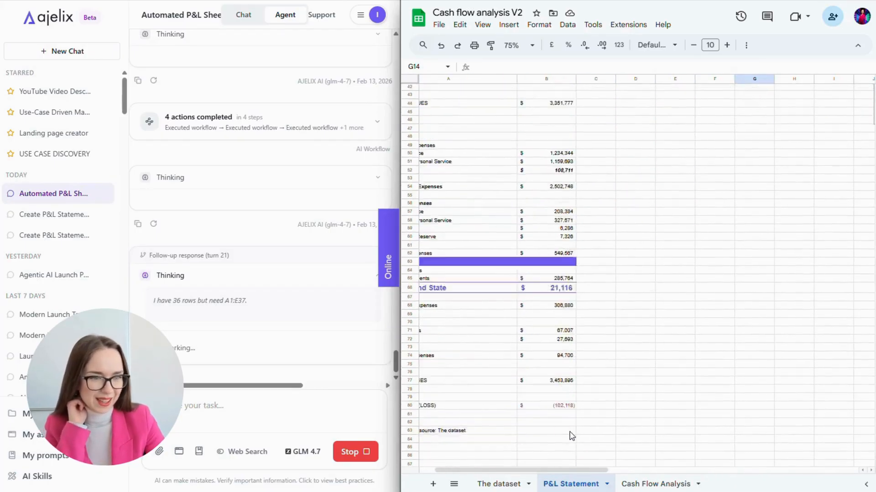
click(646, 485)
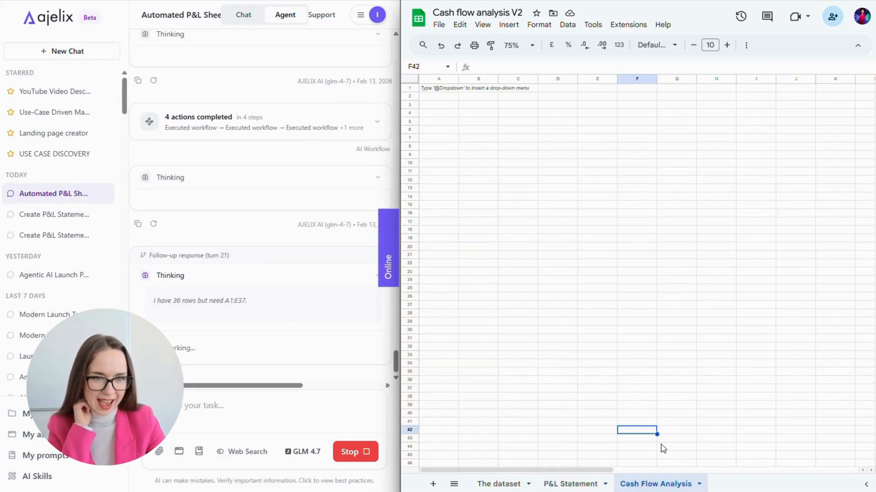
key(Left)
key(Left)
key(Right)
key(Right)
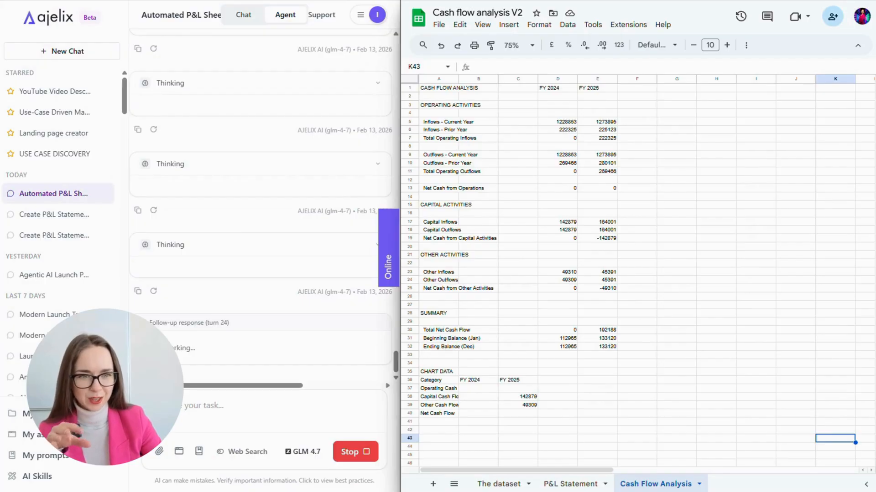
- Inspect the FY 2025 balance and other-flow formulas, chart-data values, and the D26 summing formula
click(606, 340)
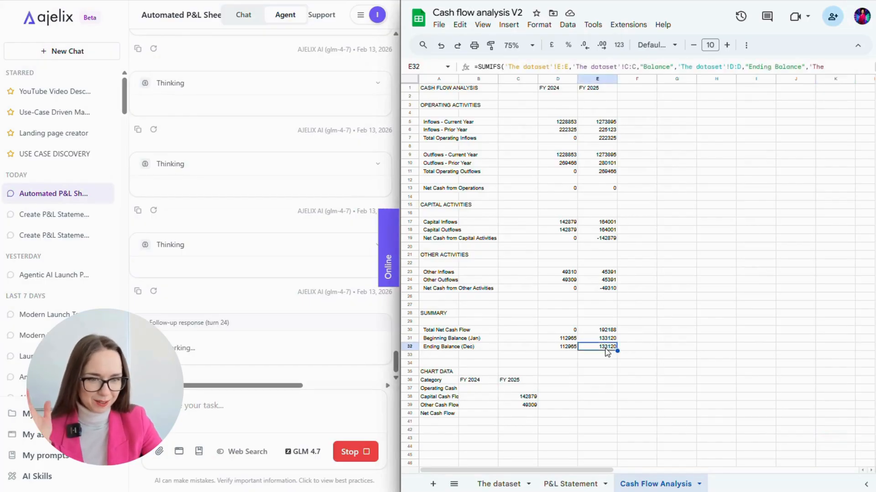
click(606, 279)
click(606, 274)
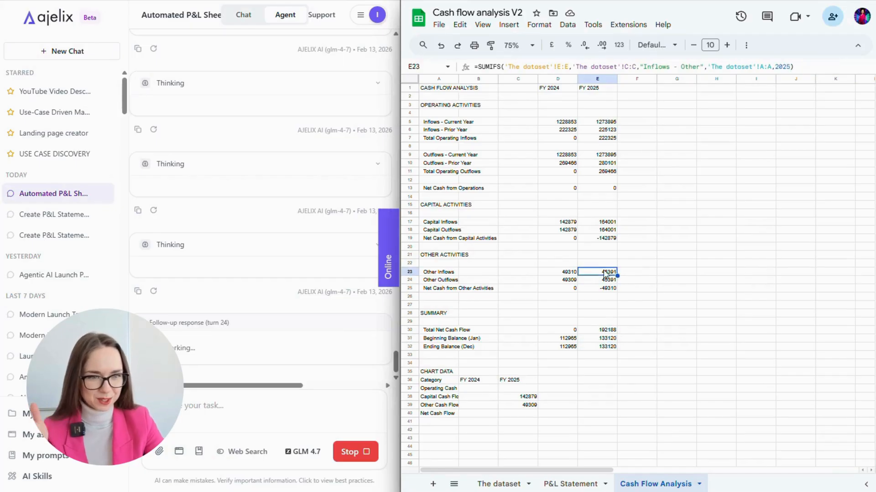
click(530, 398)
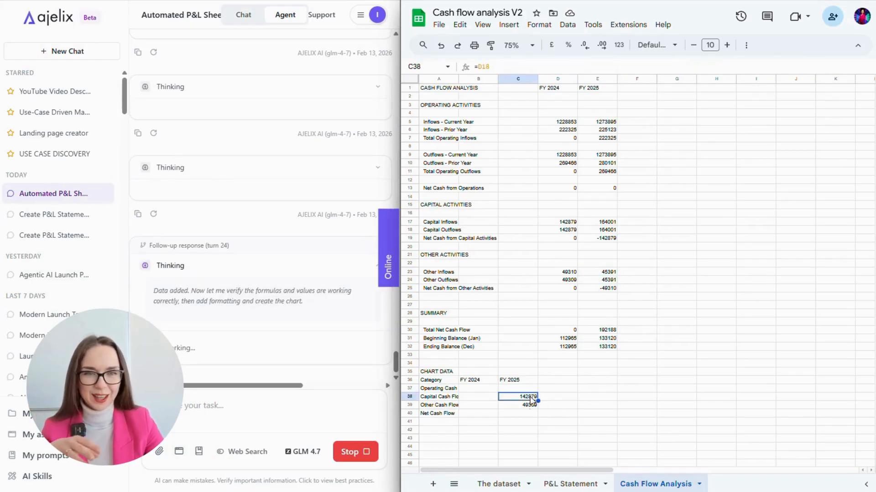
click(533, 406)
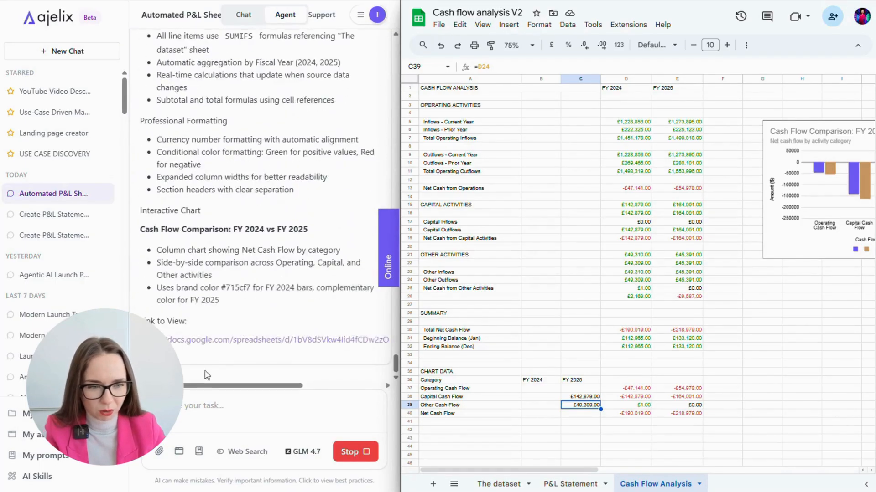
scroll(250, 365, up, 15)
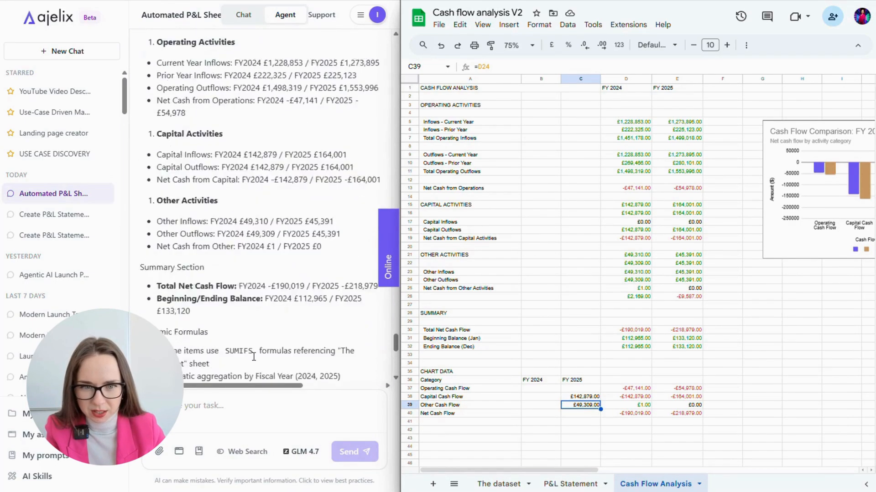
click(632, 297)
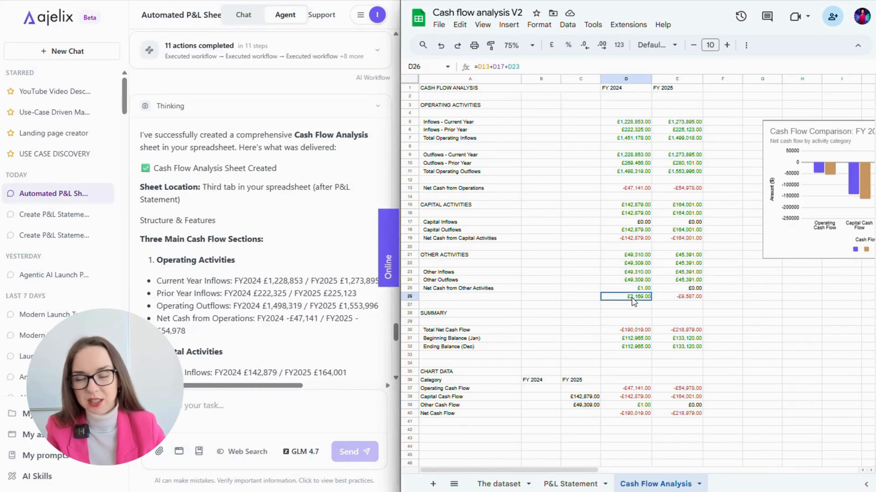
- Open the Cash Flow Comparison chart in the Chart editor and close it again
scroll(680, 318, right, 3)
click(682, 242)
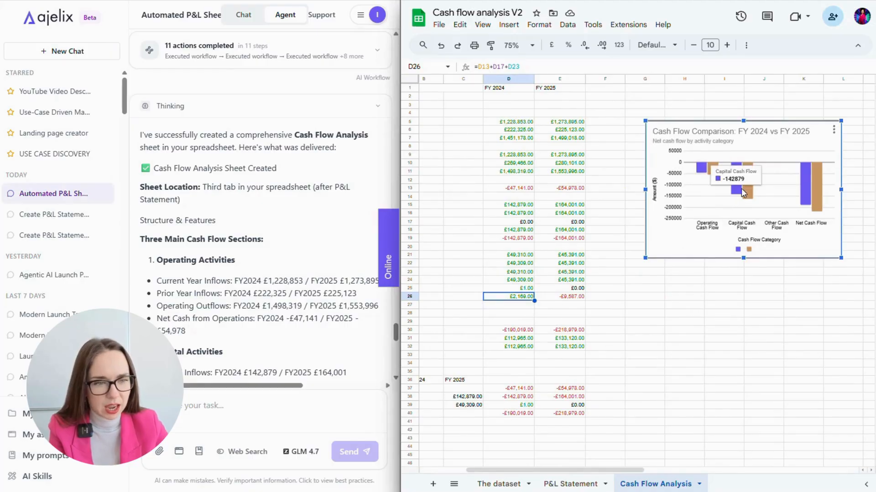
double_click(696, 240)
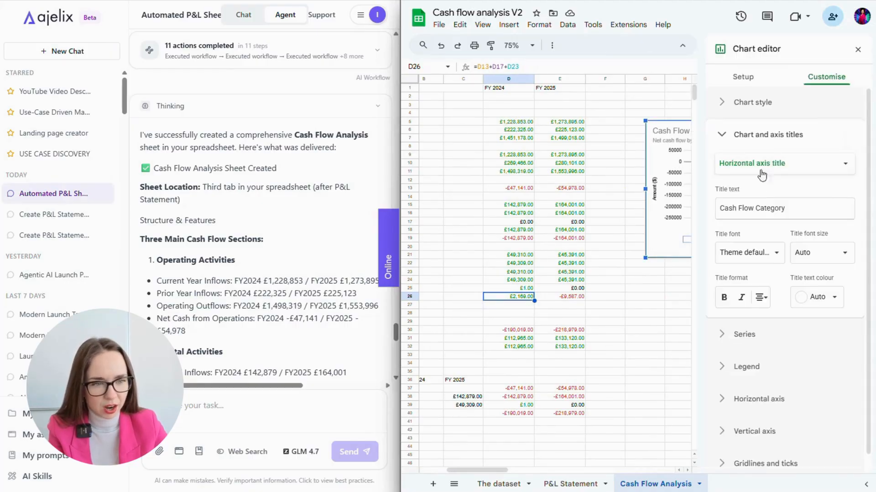
click(856, 51)
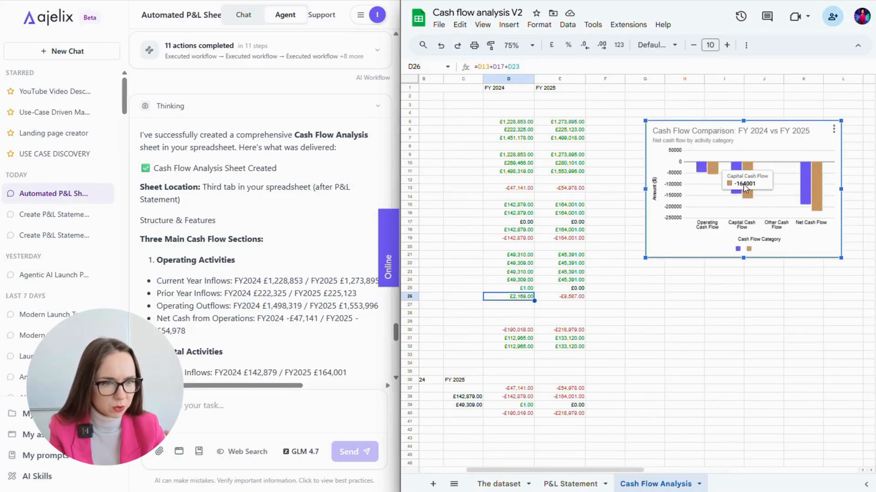
- Check the Operating, Capital, Other and Net Cash Flow chart-data values for FY 2024 and FY 2025
scroll(639, 301, left, 3)
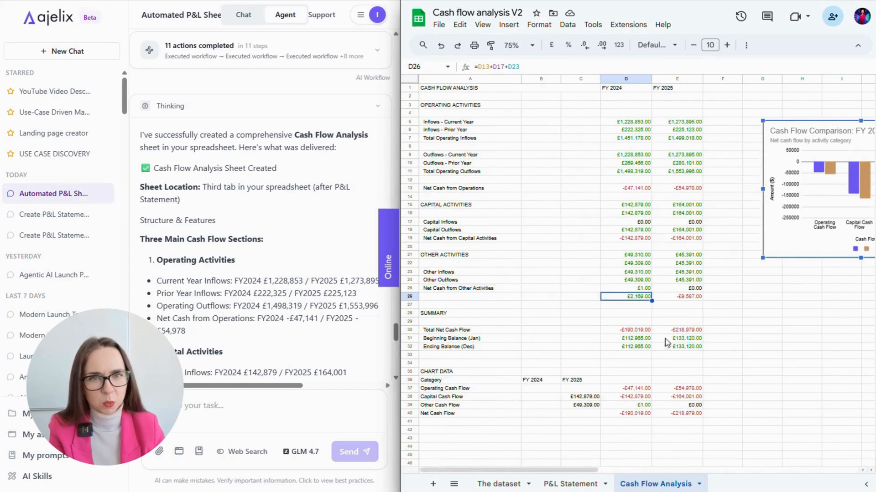
click(589, 389)
click(591, 397)
click(589, 405)
click(632, 390)
click(632, 396)
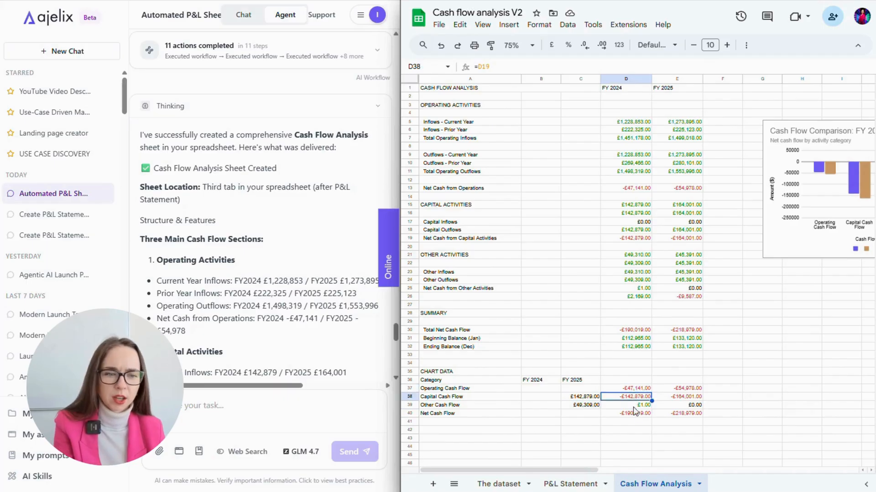
click(635, 414)
click(678, 414)
click(679, 397)
click(679, 389)
- Check the Total Net Cash Flow, Beginning Balance and D26 formulas, ending on the P&L Statement sheet
click(680, 338)
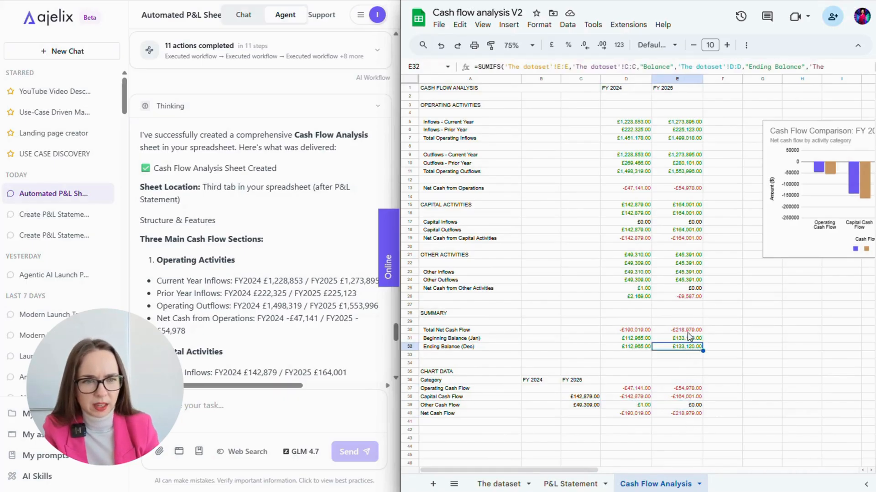
click(681, 332)
click(636, 330)
click(637, 338)
click(642, 297)
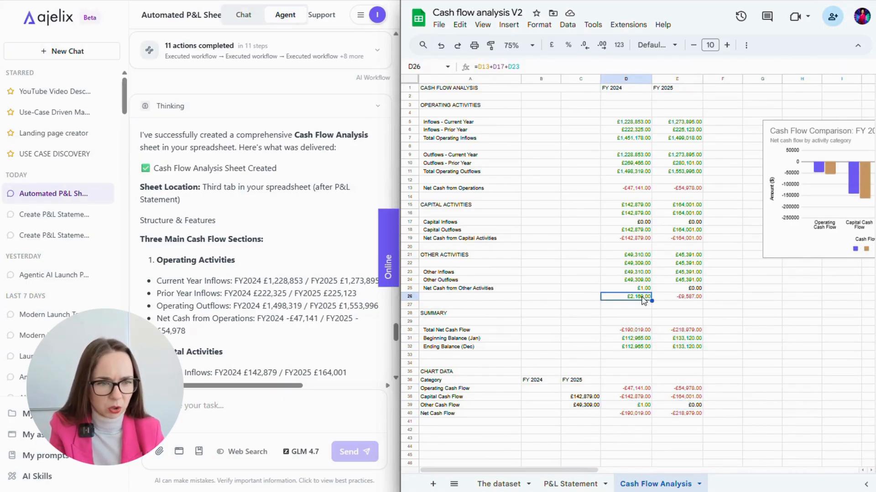
click(570, 484)
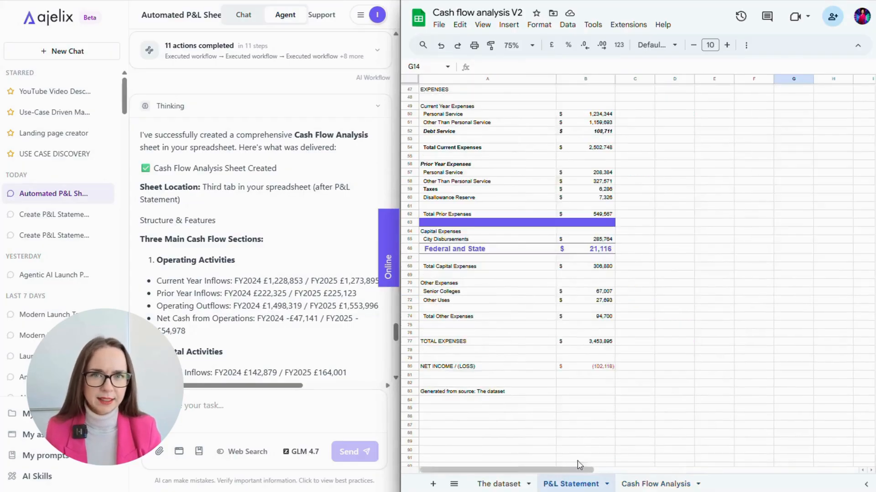
- Look over the P&L sheet, then view The dataset sheet scrolled down to its last rows
scroll(608, 310, up, 15)
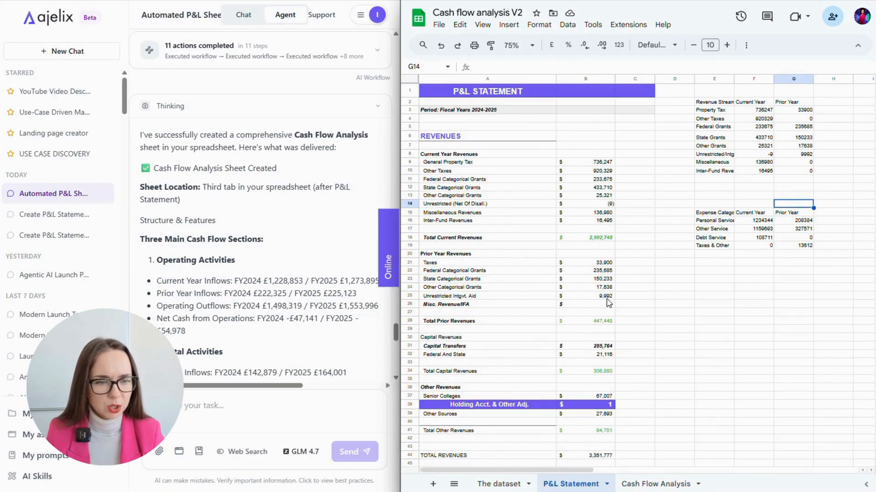
scroll(607, 304, right, 10)
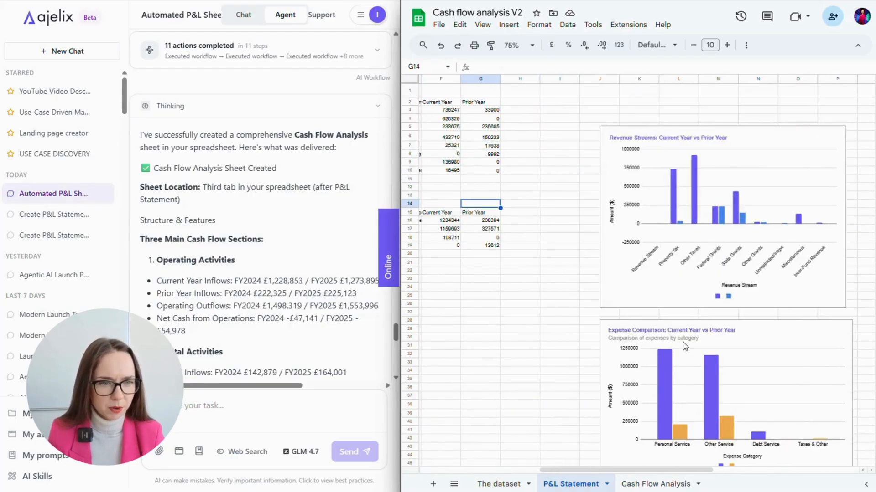
scroll(684, 346, left, 5)
scroll(639, 345, down, 15)
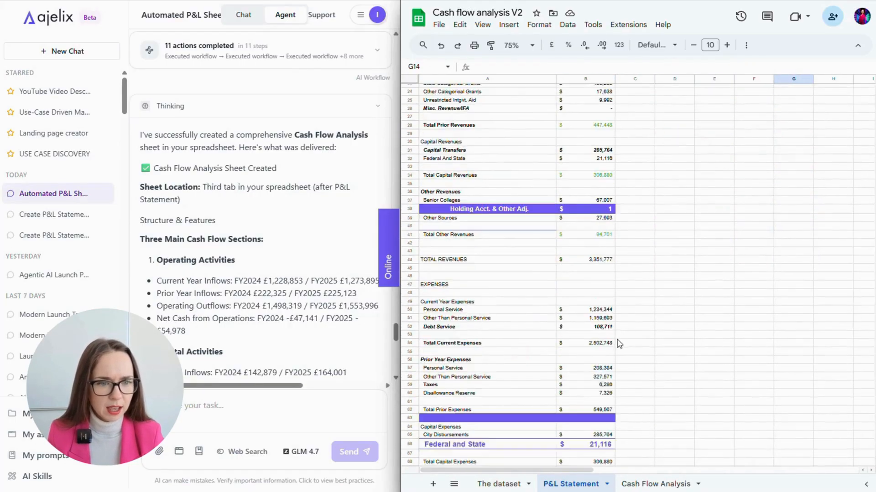
click(499, 484)
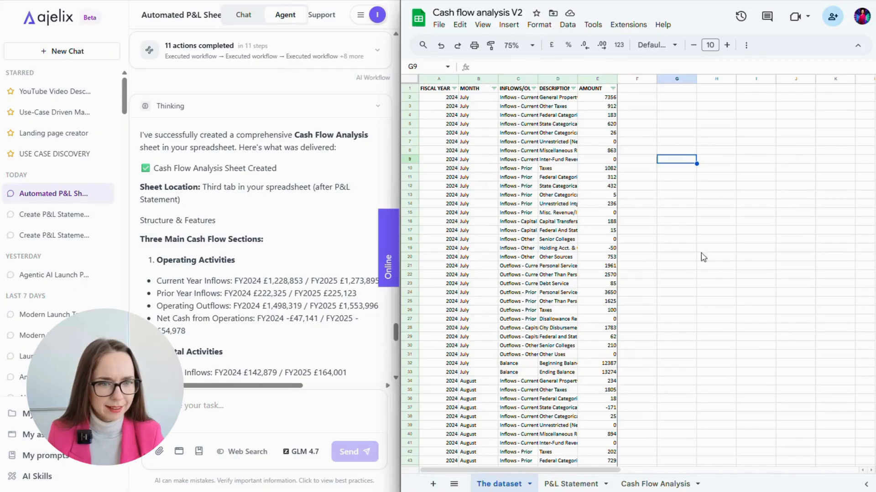
drag(874, 90, 874, 443)
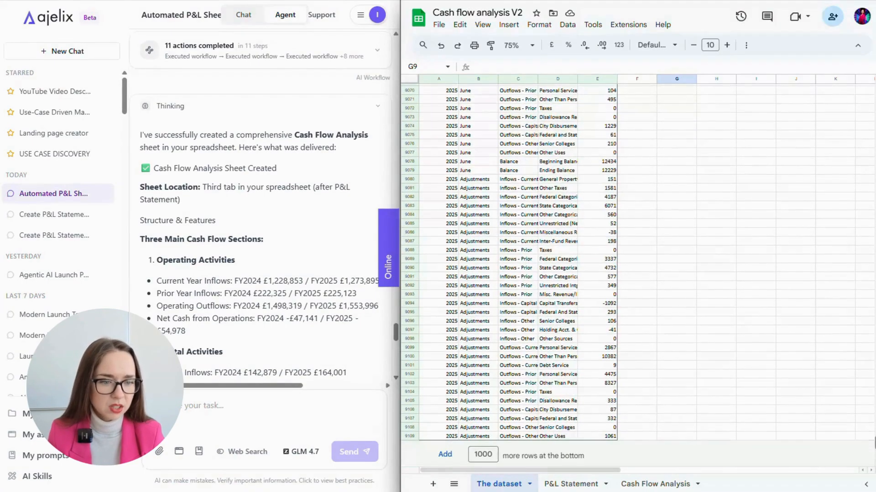
- Go back to the P&L Statement and select the Expense Comparison chart
click(572, 484)
scroll(657, 363, up, 8)
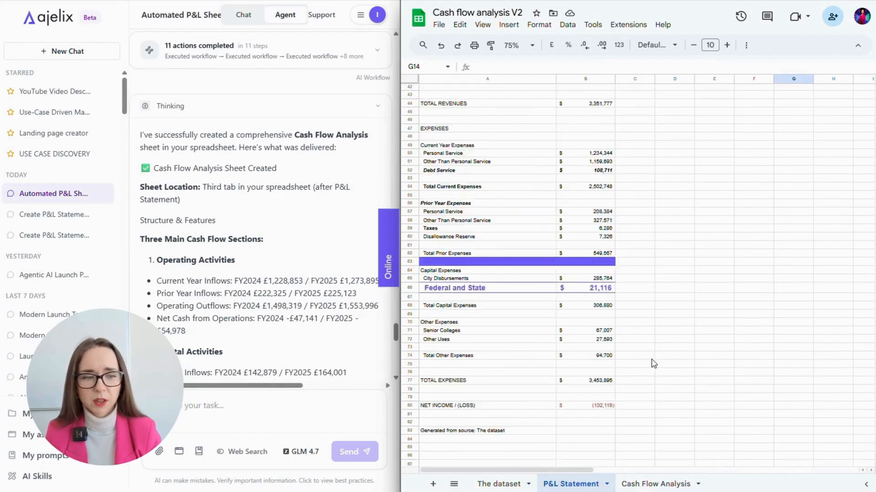
scroll(650, 387, up, 8)
scroll(666, 422, right, 6)
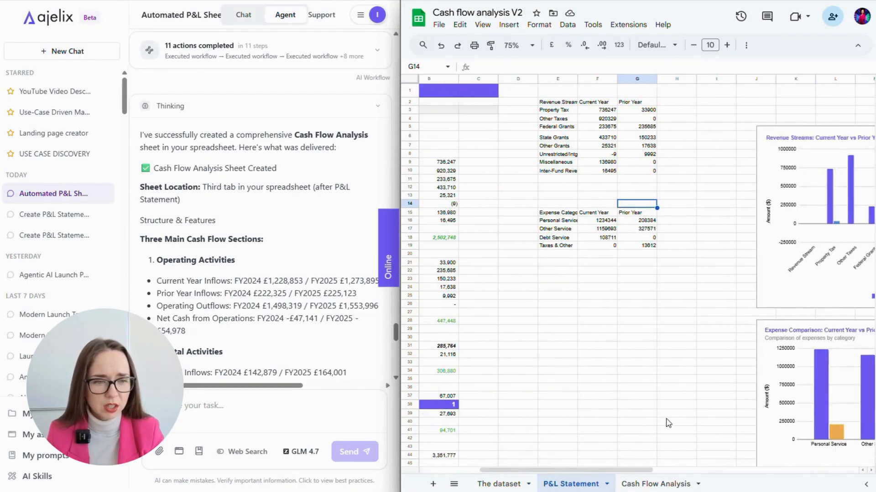
scroll(668, 426, right, 2)
click(742, 358)
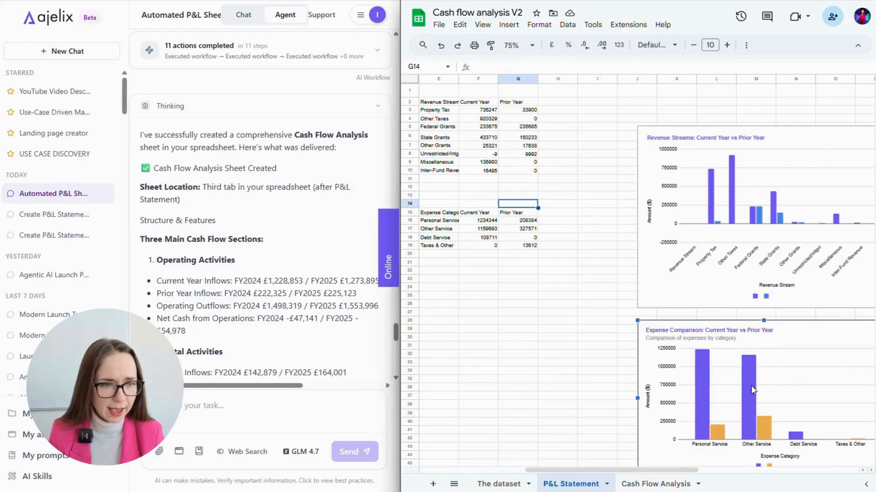
- Check the Other Service prior-year value and the Revenue Streams chart, then show Cash Flow Analysis
mouse_move(733, 387)
click(518, 228)
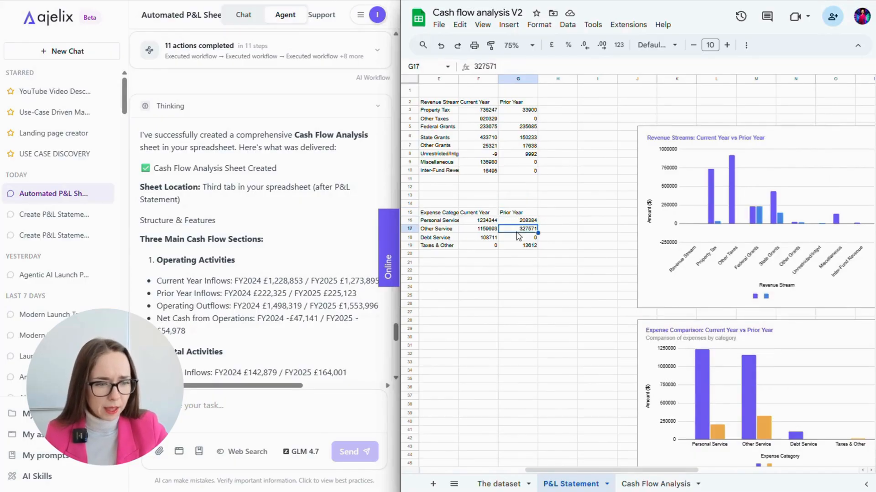
click(507, 164)
click(717, 231)
click(664, 483)
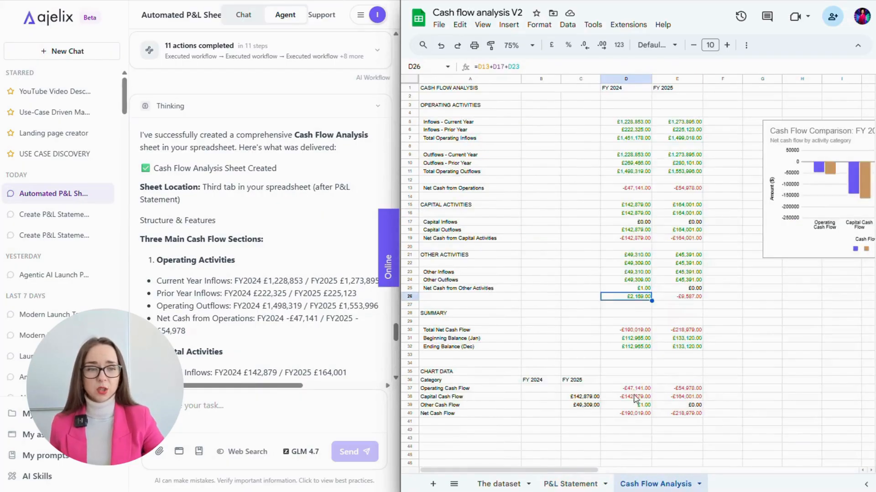
- Inspect the formula behind a cash flow total and the Operating Cash Flow chart value
click(593, 405)
click(639, 389)
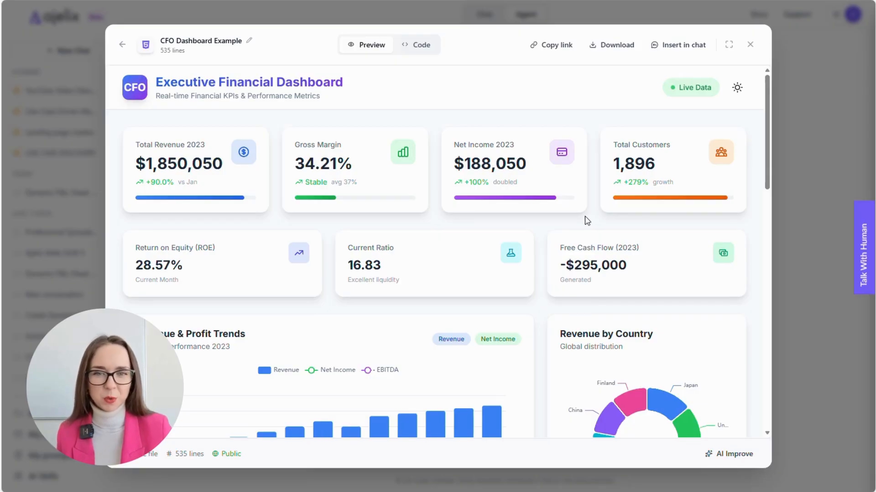
- View the CFO dashboard in dark mode, then switch it back to light mode
scroll(255, 127, down, 1)
scroll(501, 137, up, 1)
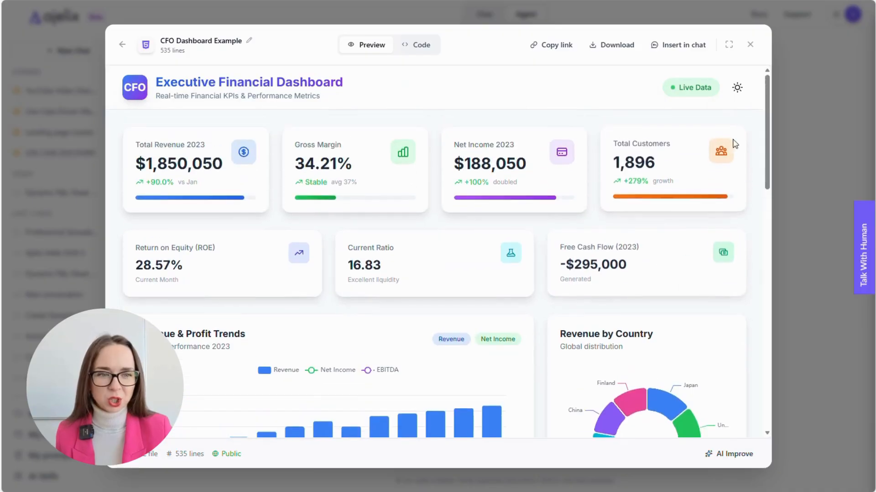
click(736, 88)
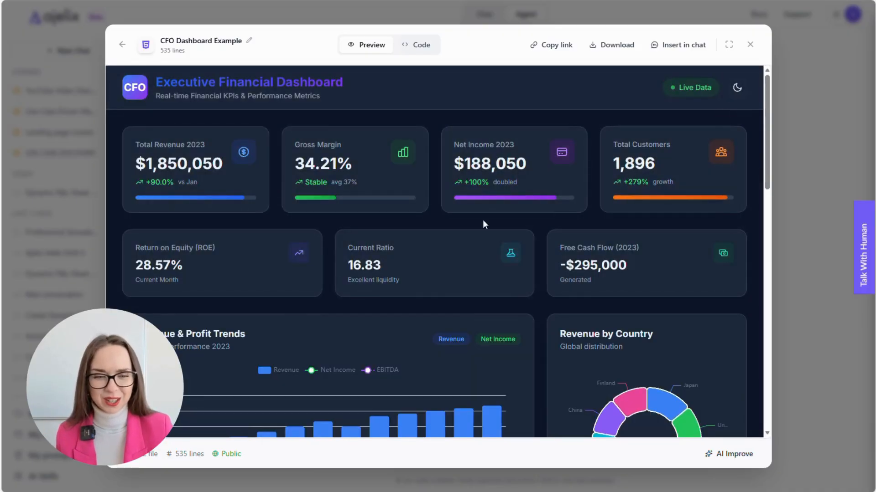
scroll(482, 223, down, 12)
scroll(658, 212, up, 12)
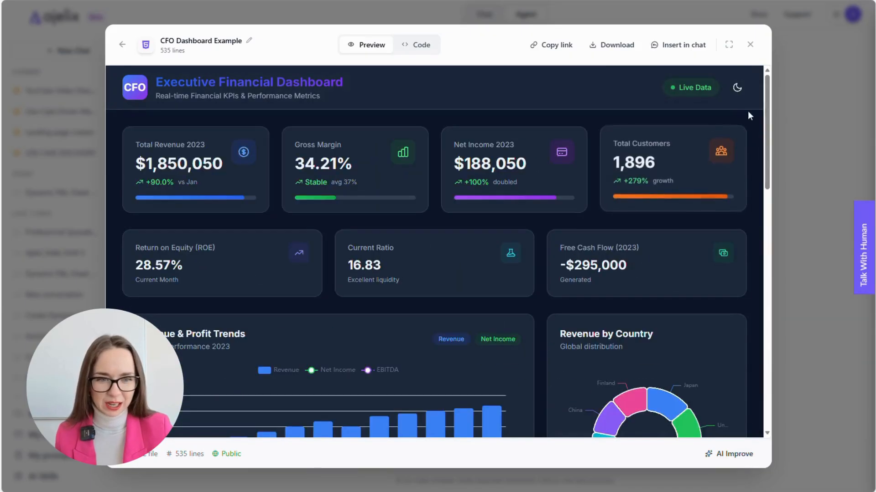
click(737, 87)
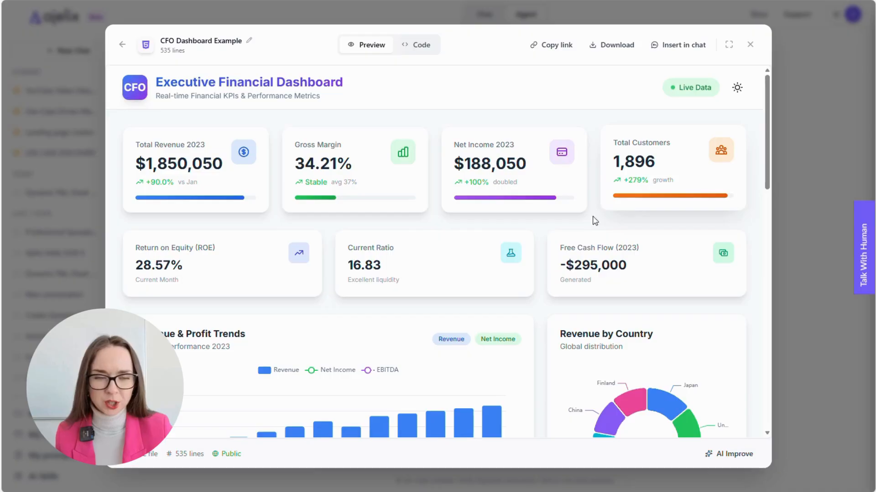
- Scroll through the dashboard, toggle it to the dark theme, and go back to the public assets
scroll(543, 215, down, 6)
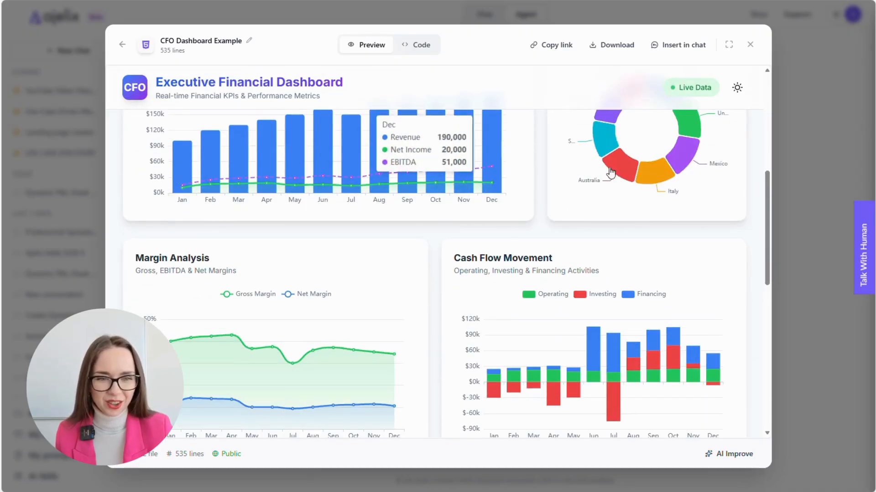
scroll(456, 228, down, 4)
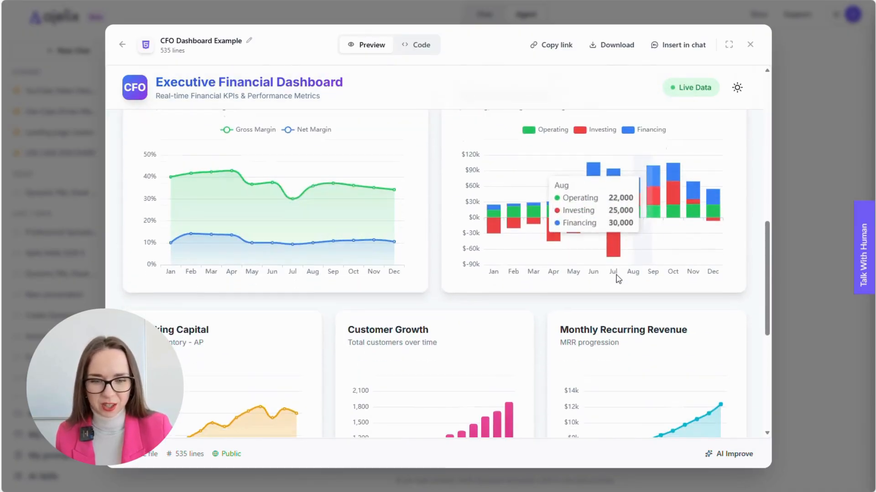
scroll(618, 279, down, 6)
scroll(656, 326, up, 15)
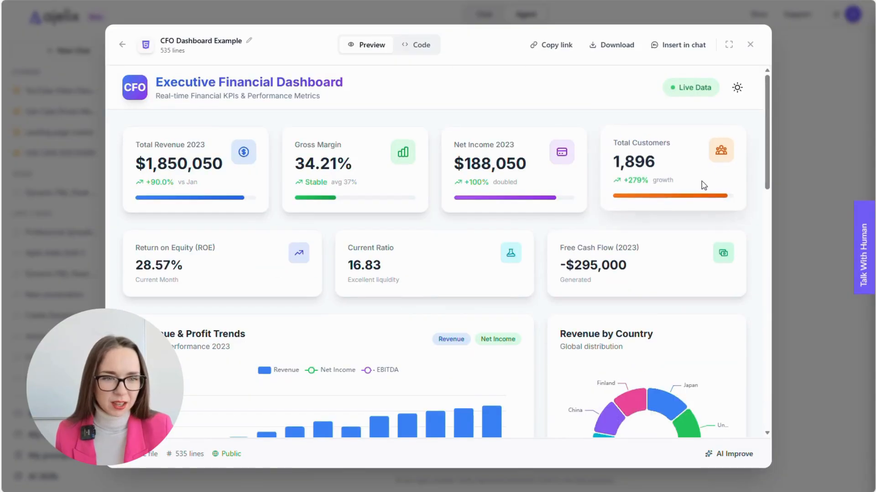
click(738, 88)
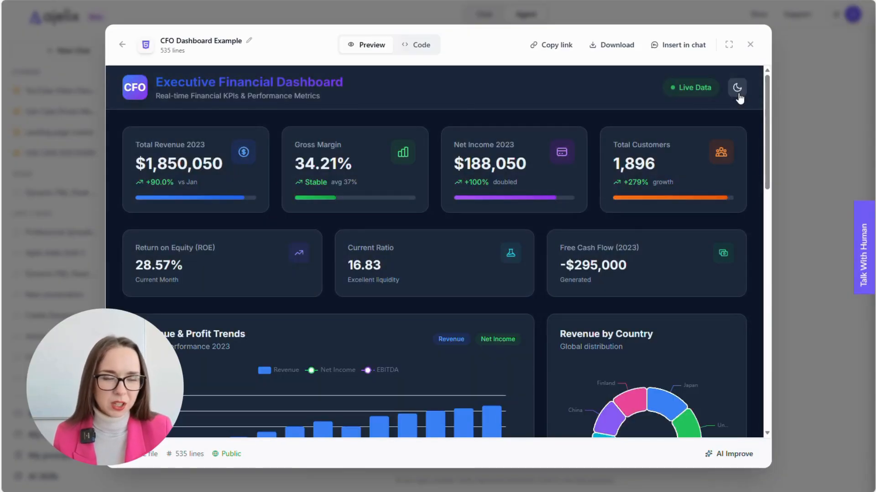
click(738, 89)
click(737, 88)
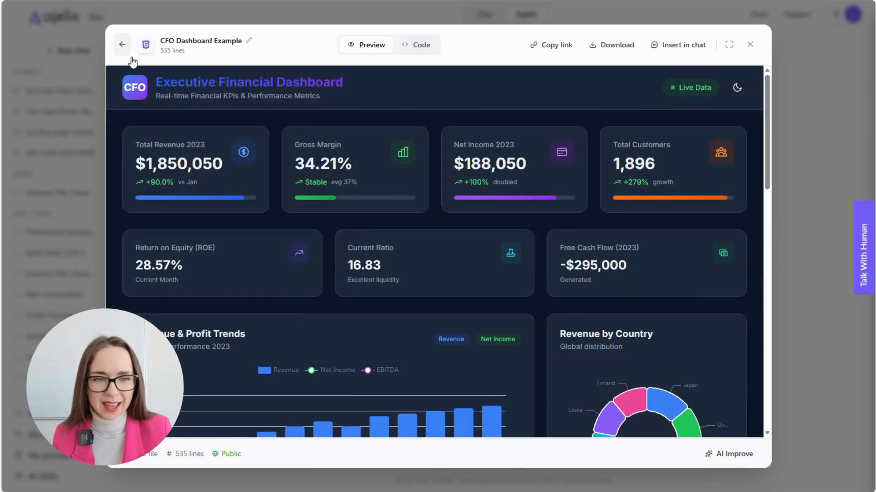
click(122, 44)
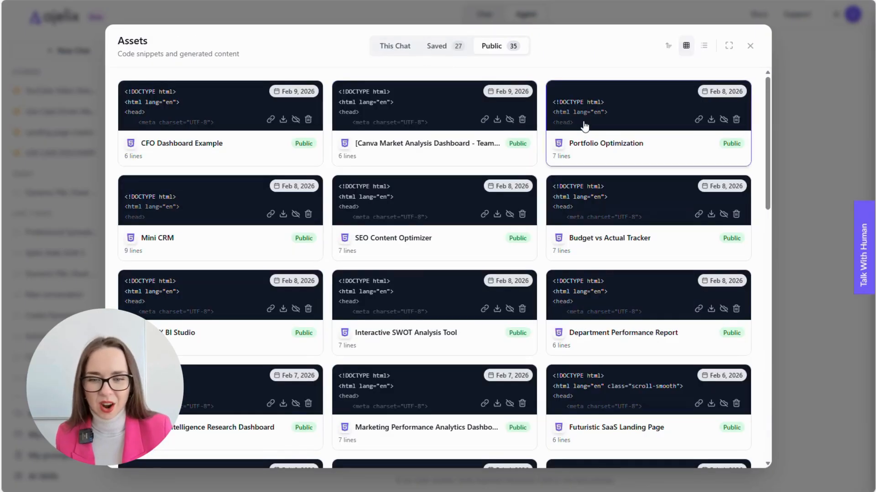
- Scroll the Assets grid to the Marketing Performance Analytics Dashboard card and open its preview
scroll(400, 221, down, 1)
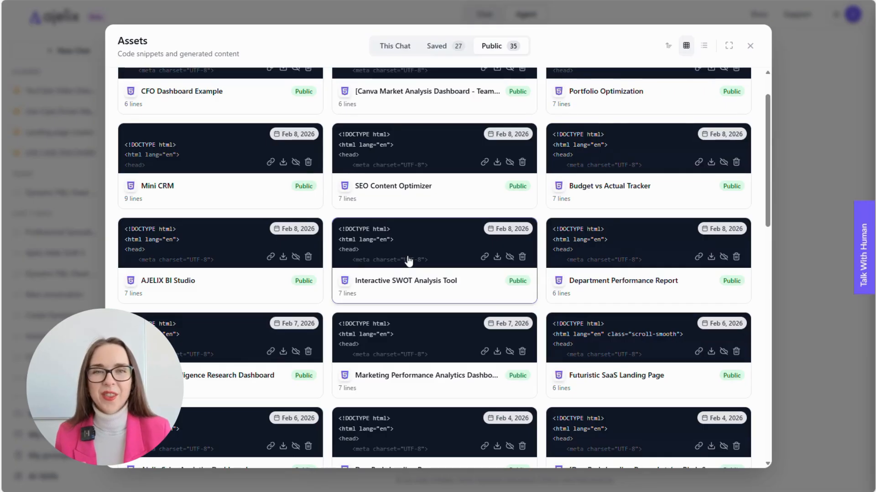
click(416, 351)
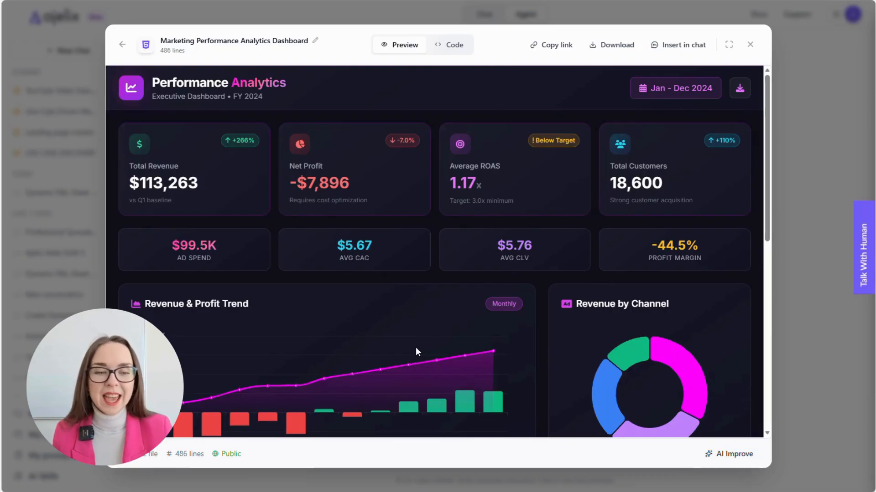
scroll(416, 351, down, 1)
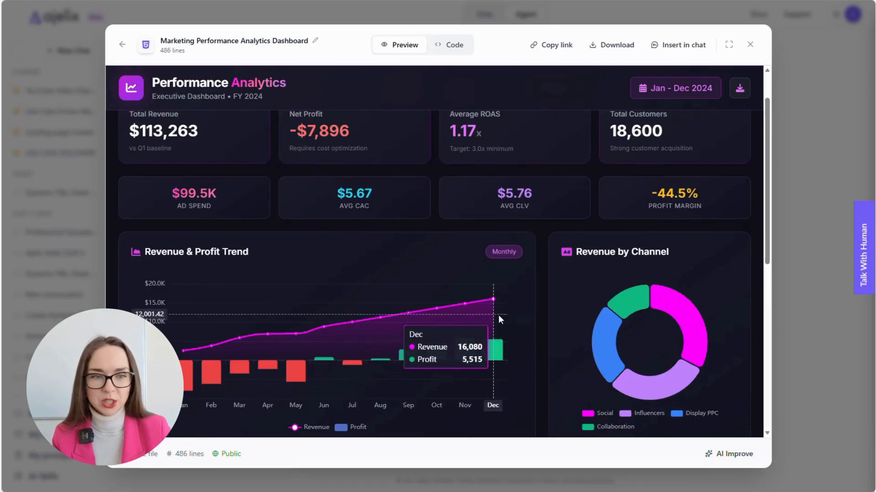
scroll(500, 315, down, 2)
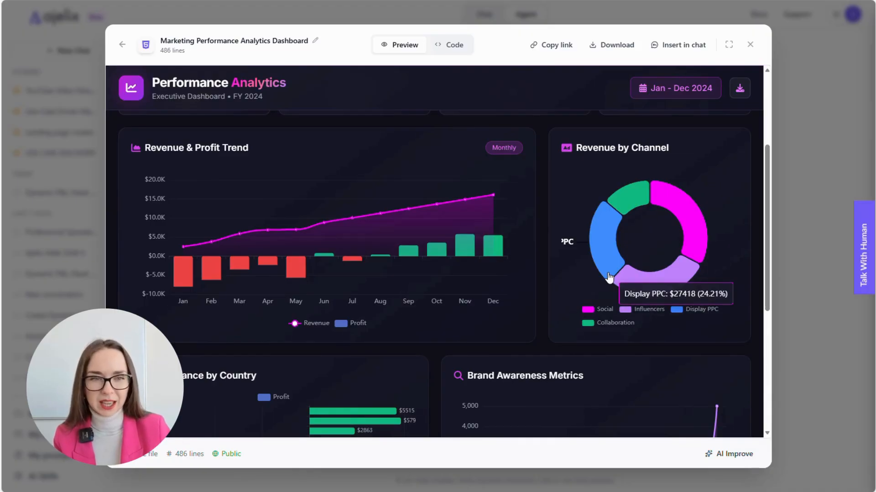
scroll(448, 338, down, 5)
scroll(435, 305, up, 7)
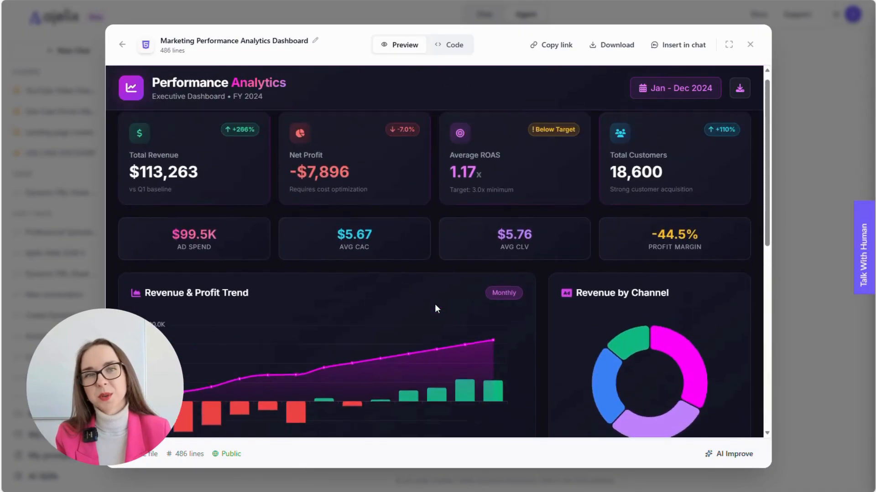